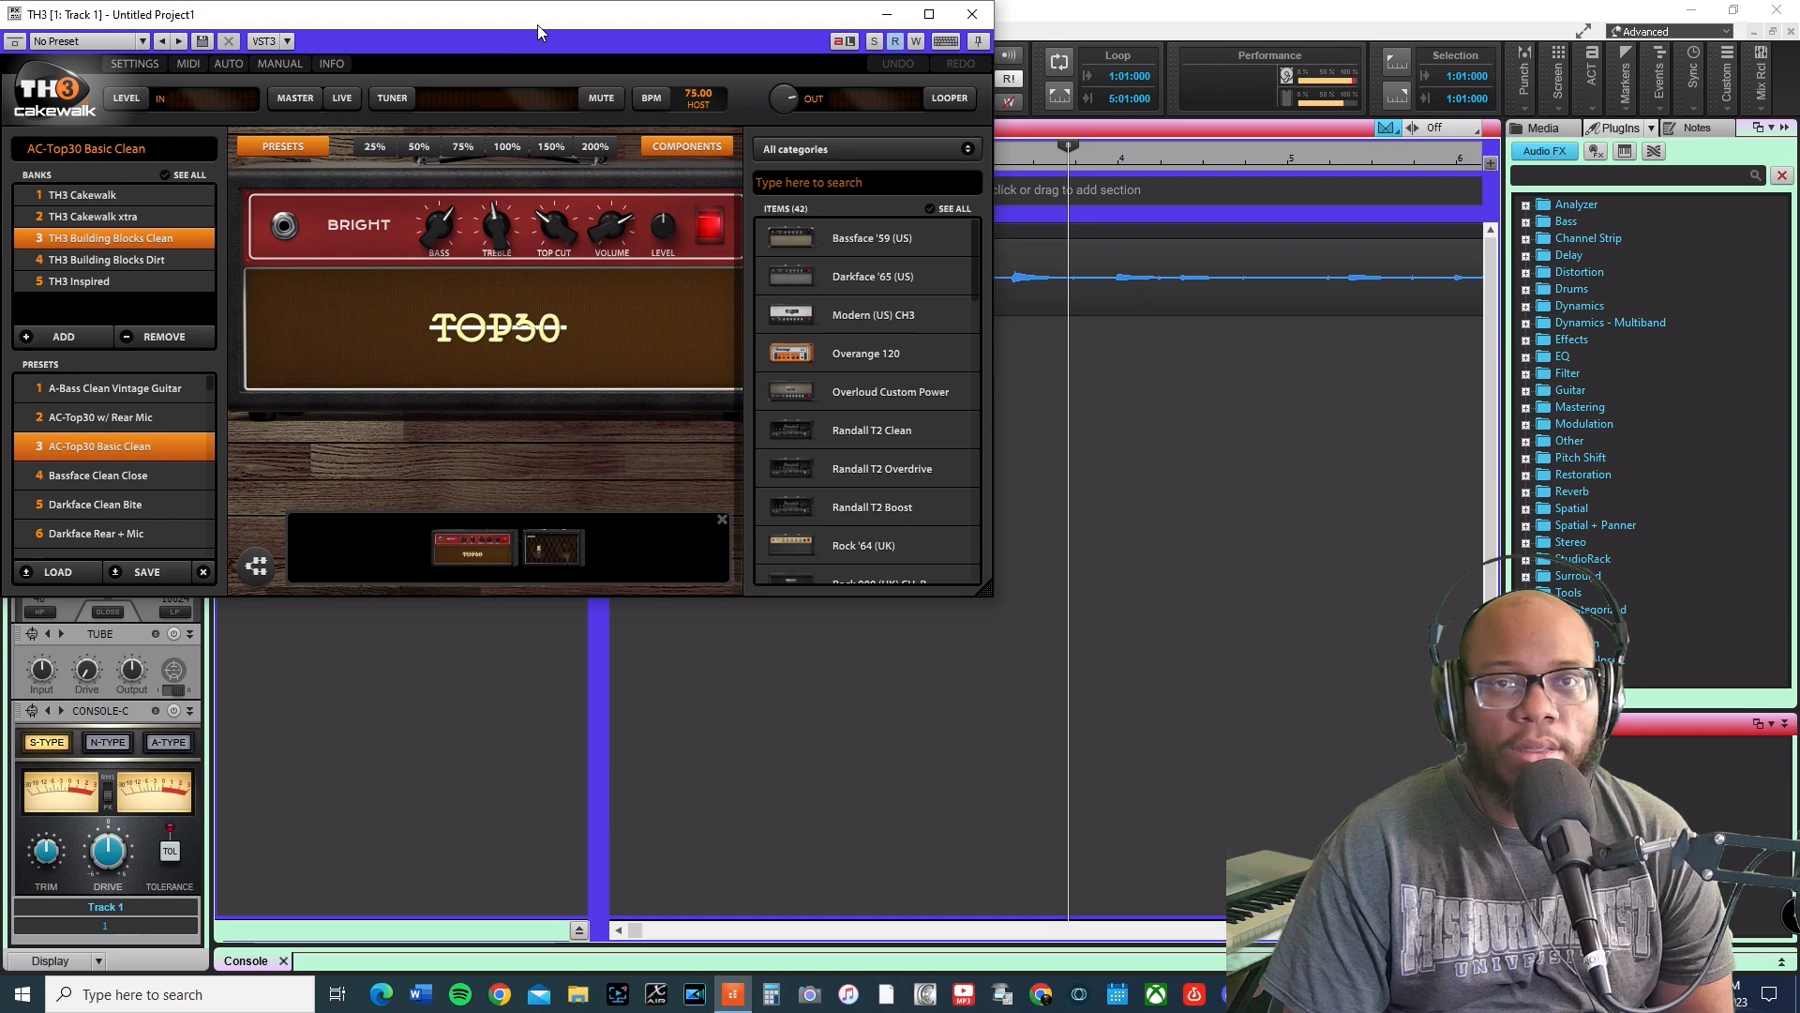
Start project playback to hear the track through the TH3 amp plugin.
click(513, 93)
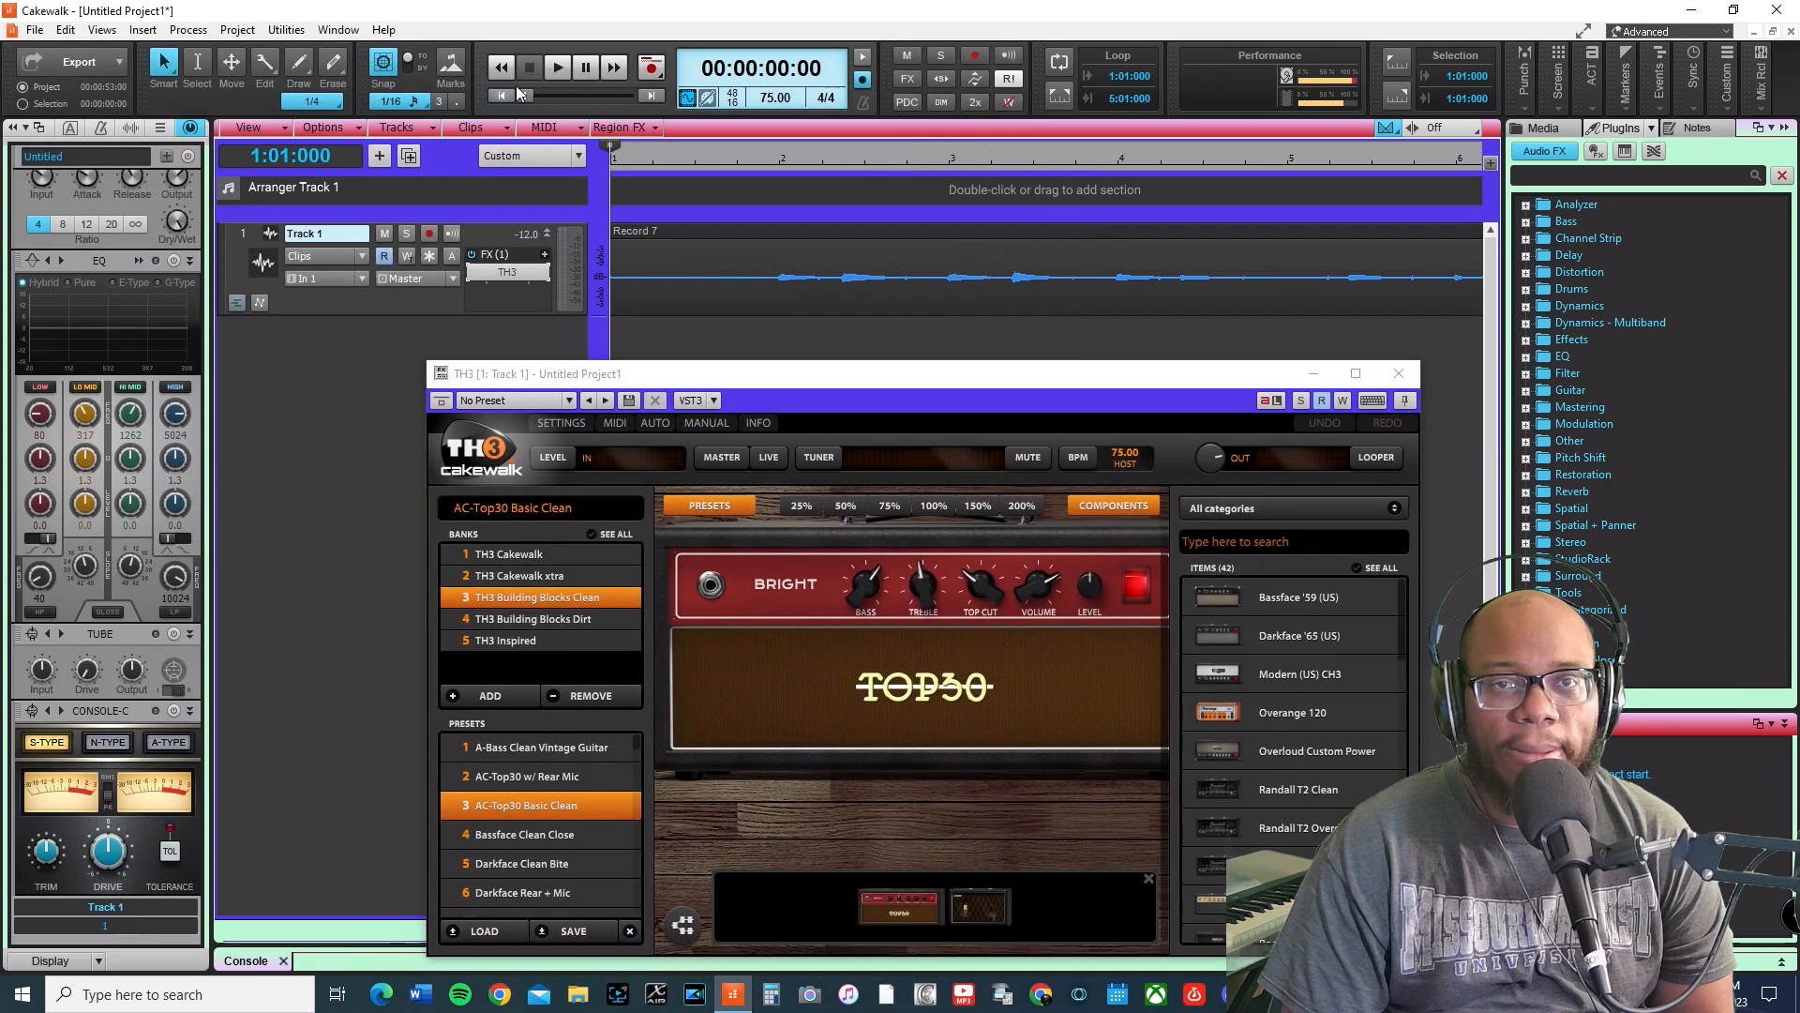
click(555, 71)
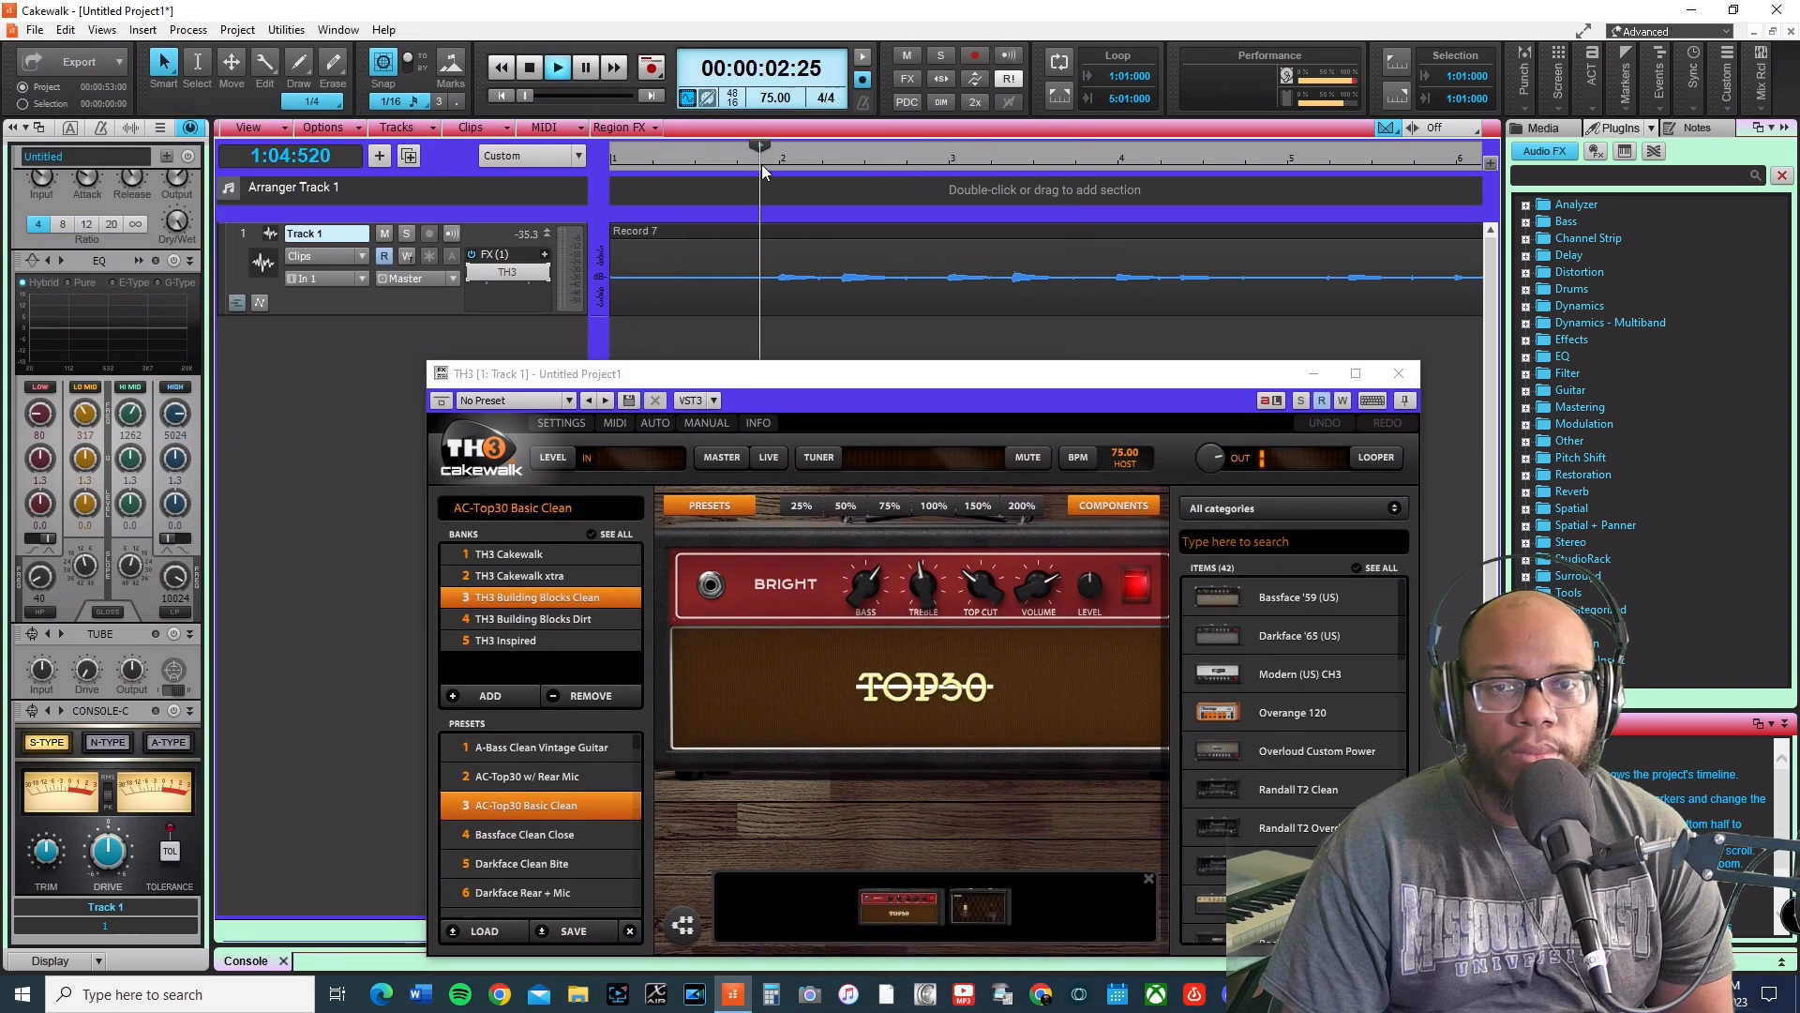
Set the component browser category to Amp and select the THe Lead preset.
drag(893, 380, 819, 253)
drag(788, 460, 788, 497)
drag(905, 462, 849, 422)
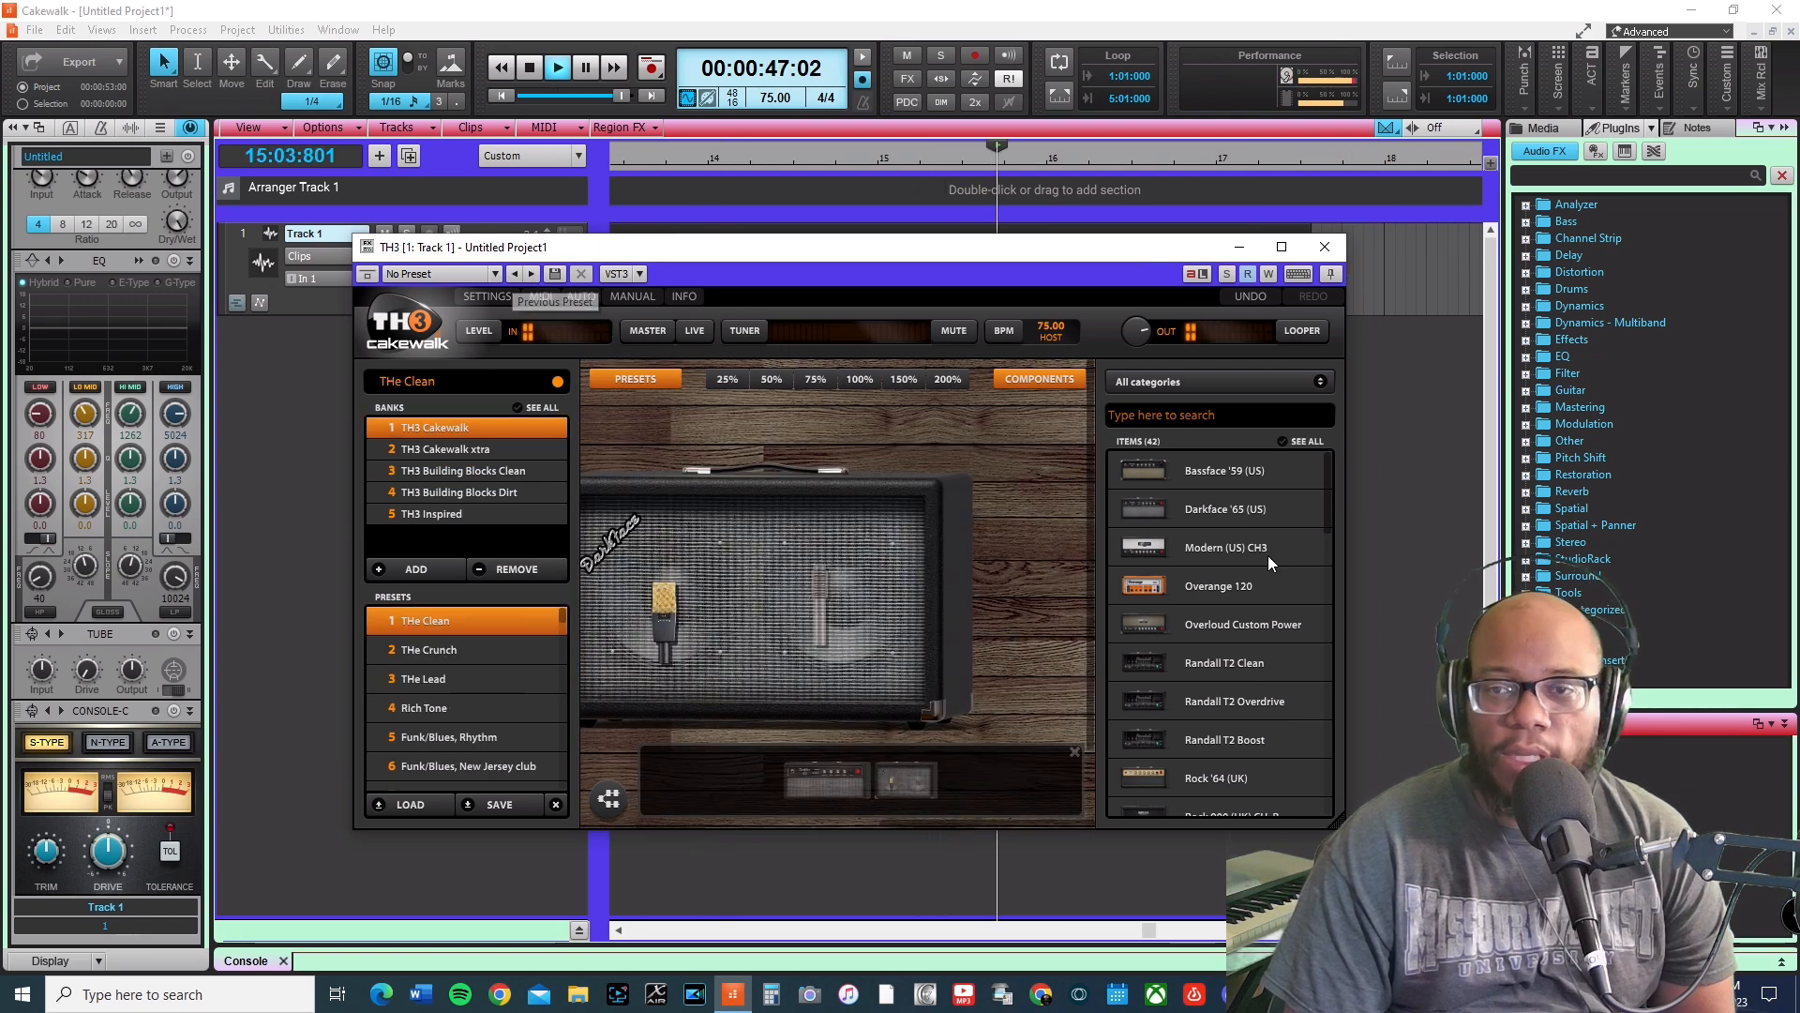
click(1274, 383)
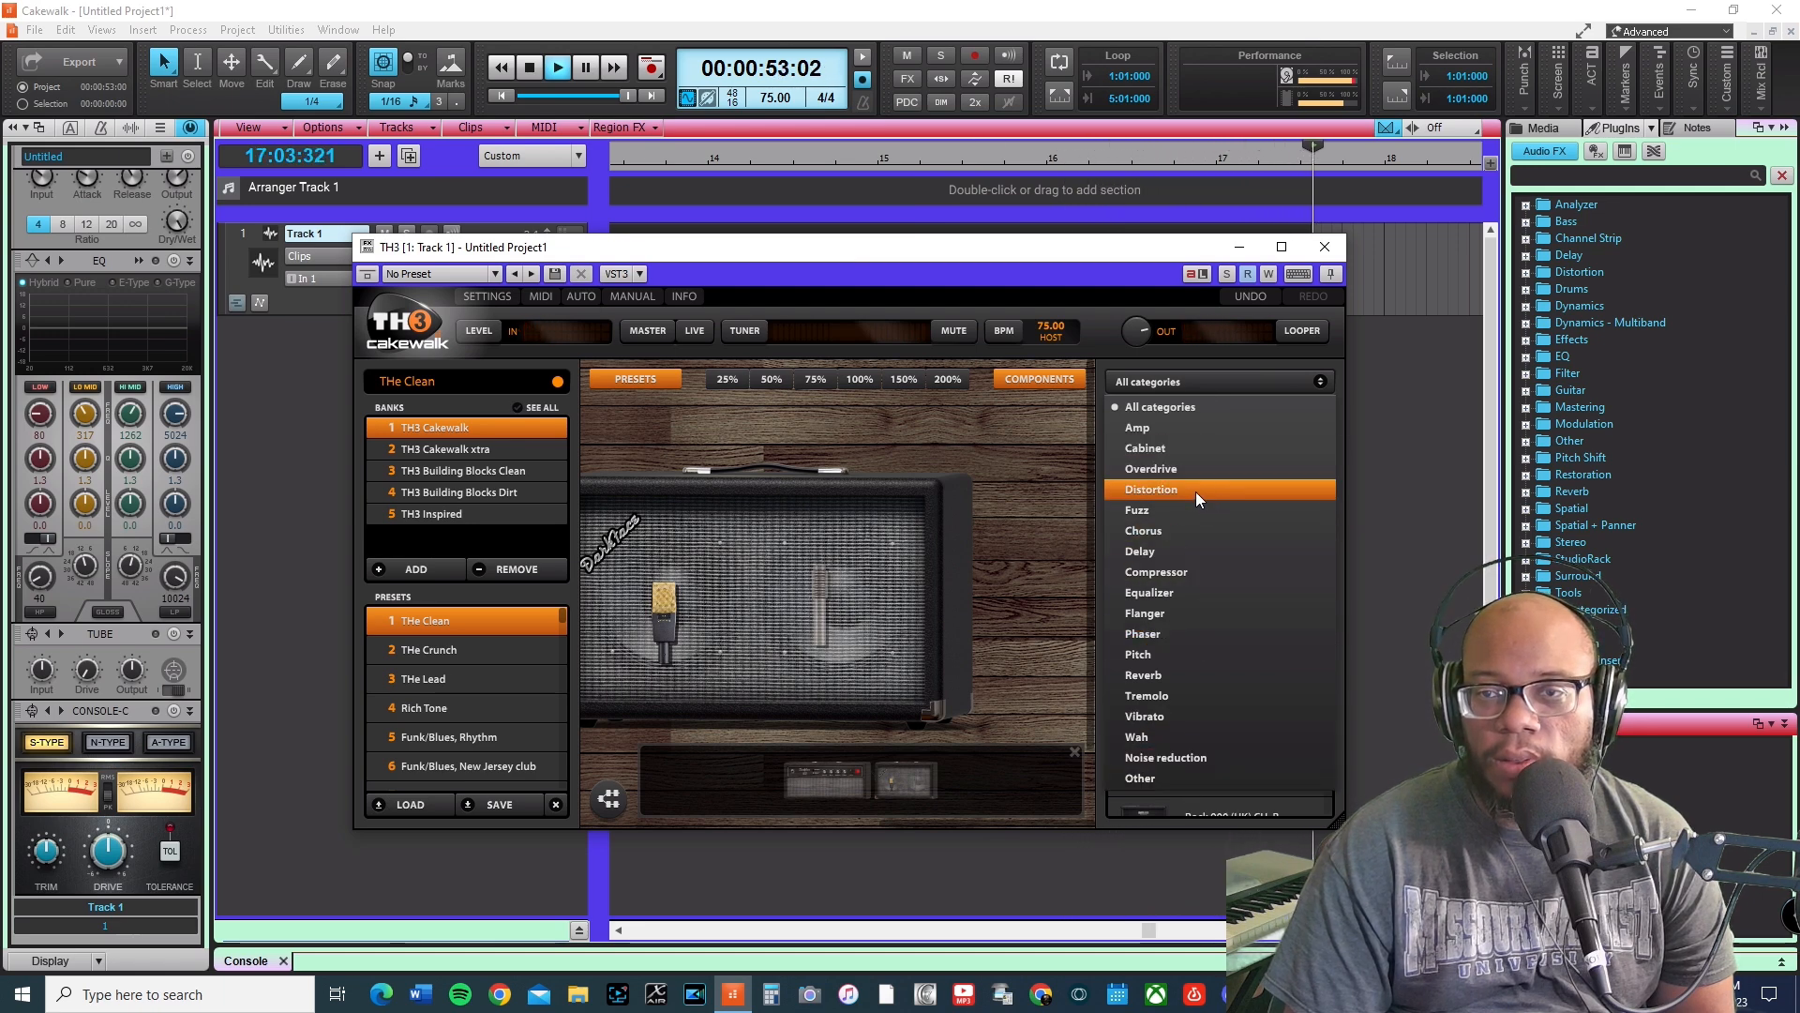
click(446, 677)
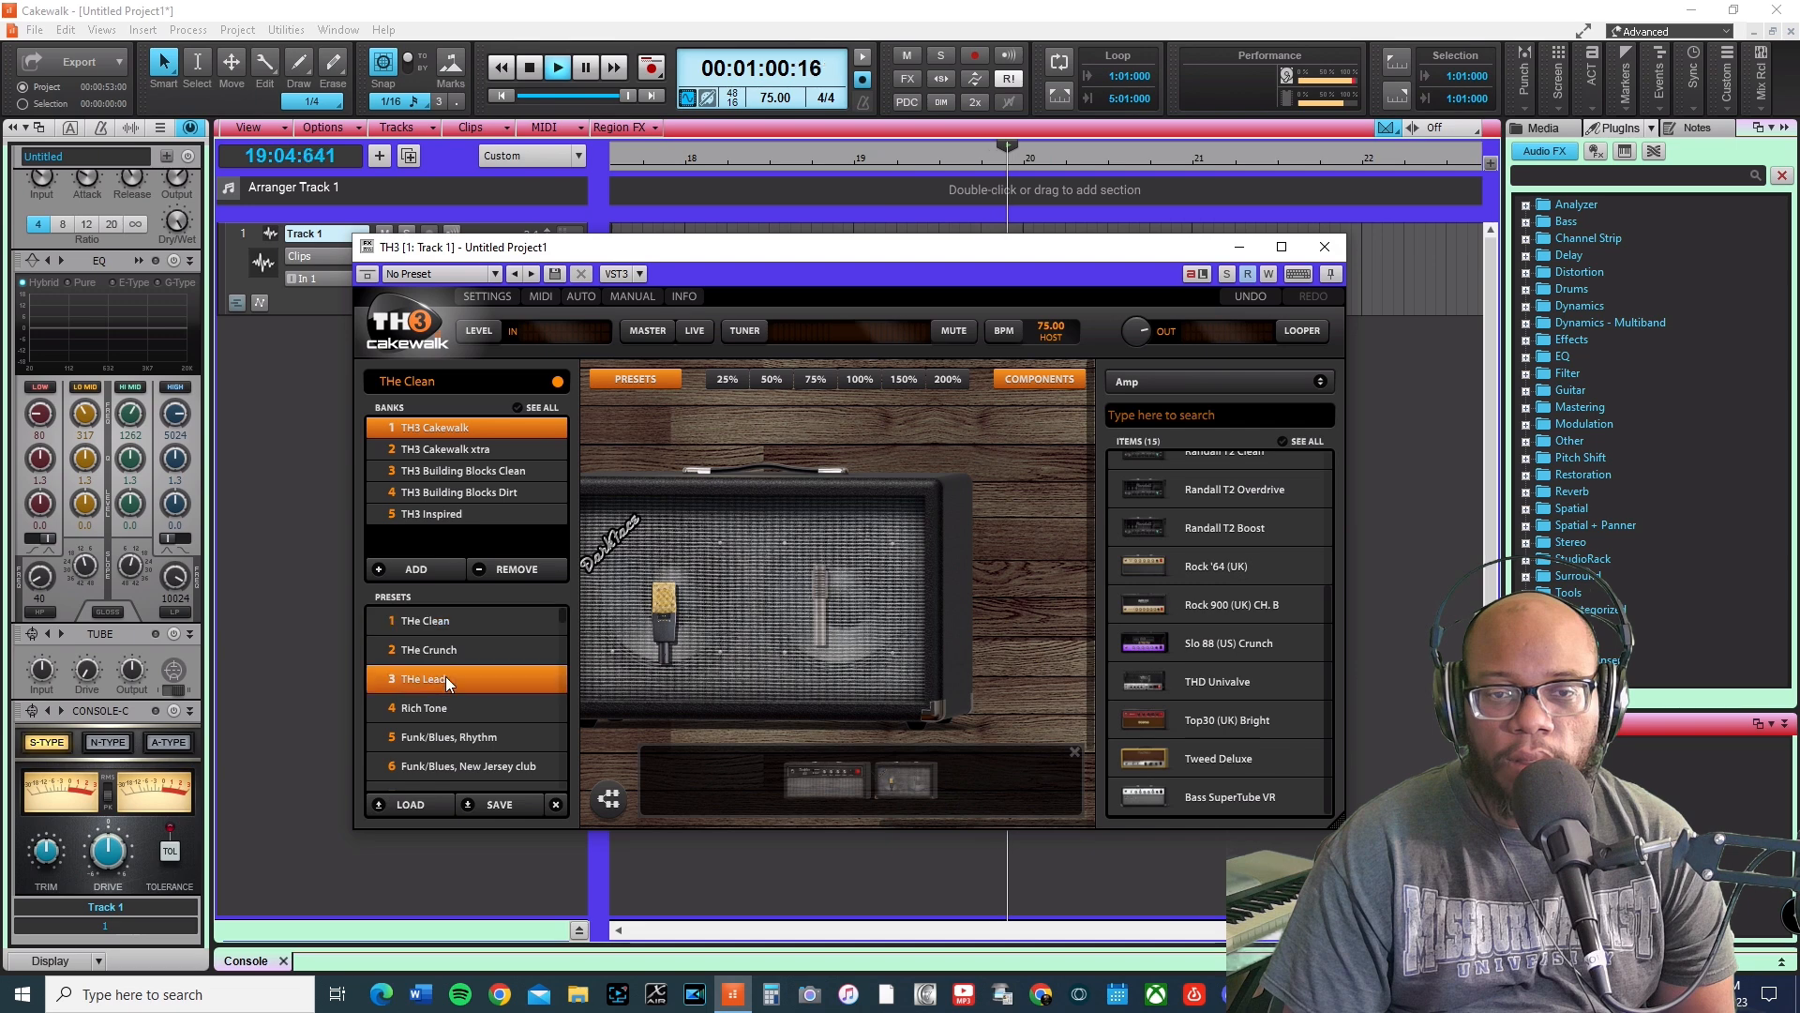
click(446, 677)
click(821, 602)
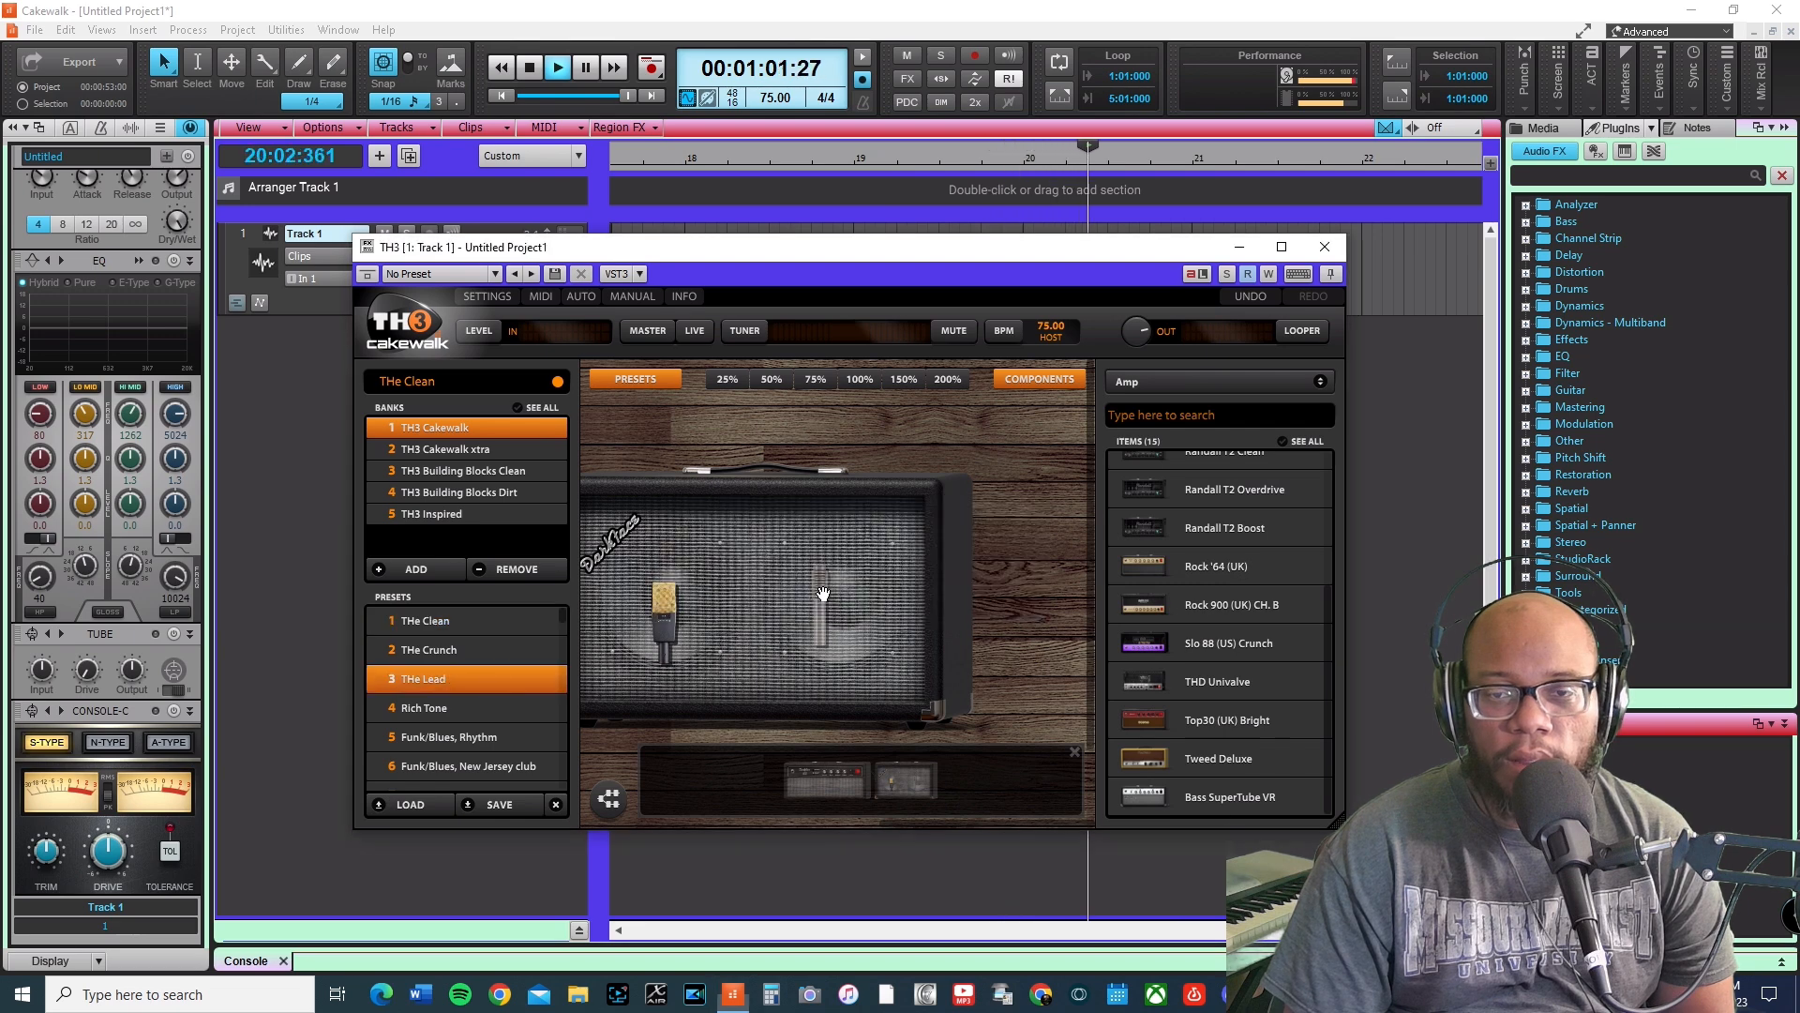
Load the Rich Tone preset from the TH3 Cakewalk bank.
click(514, 97)
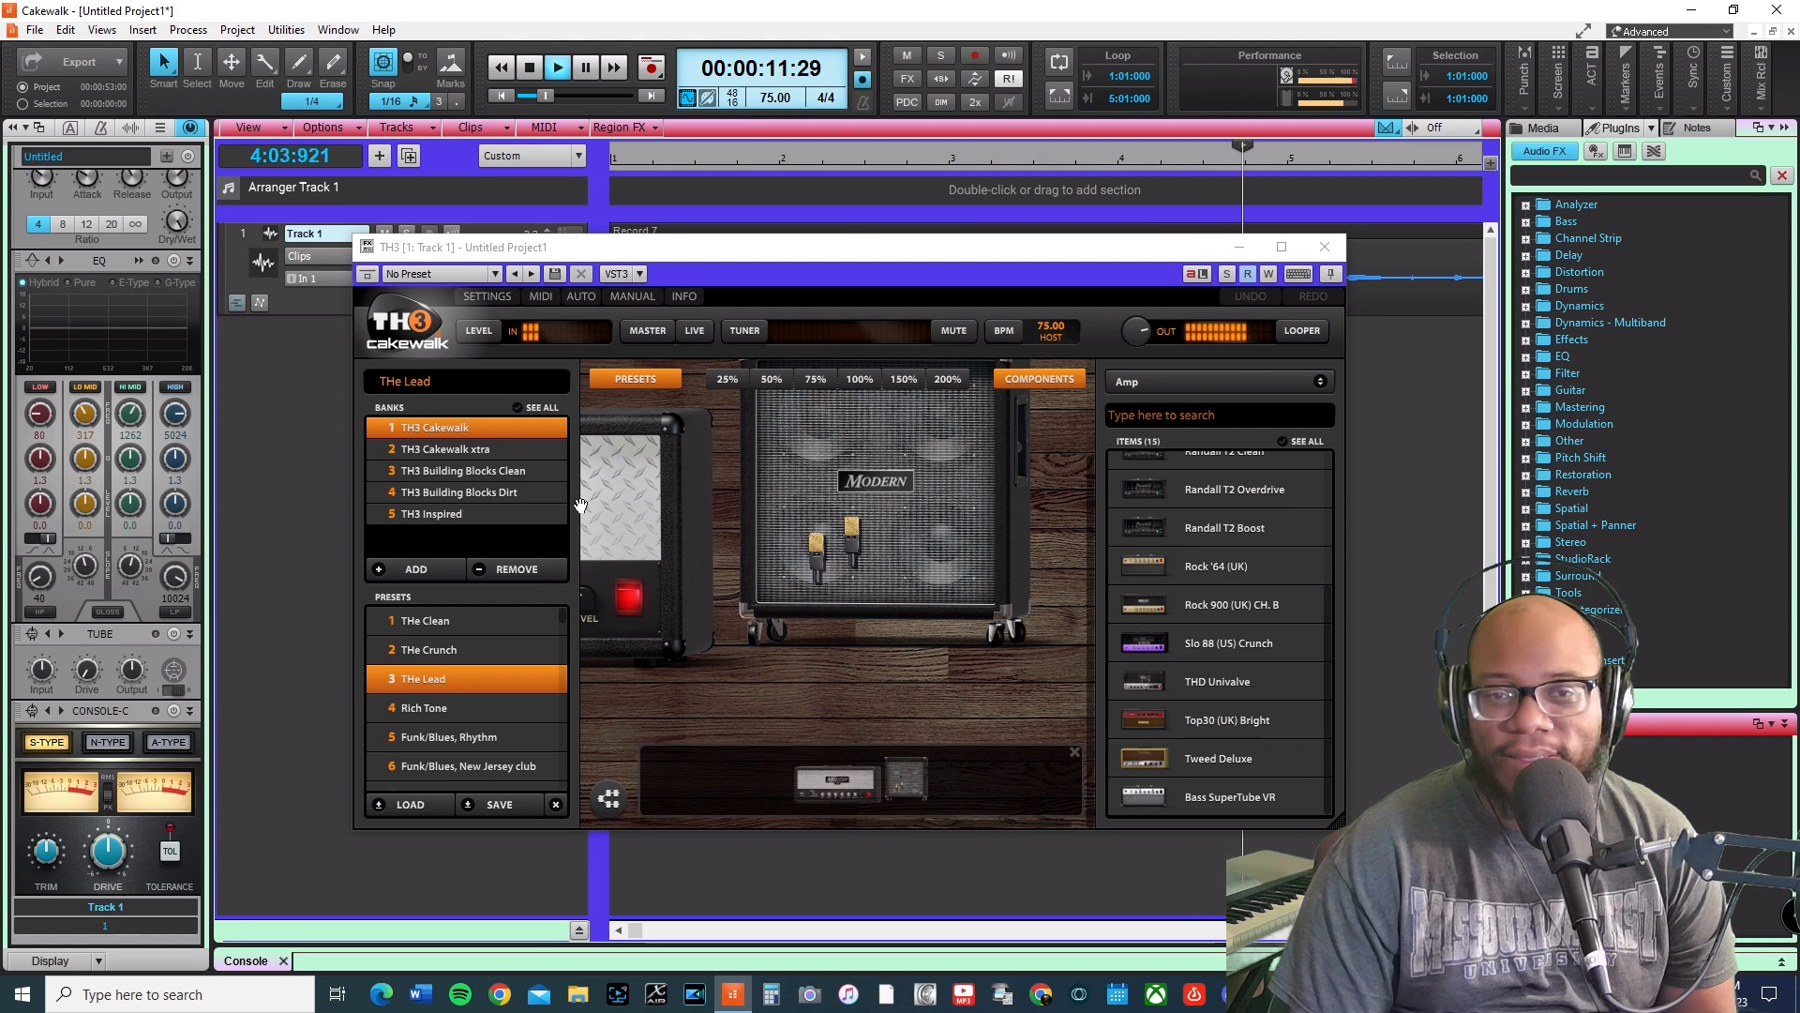
click(437, 708)
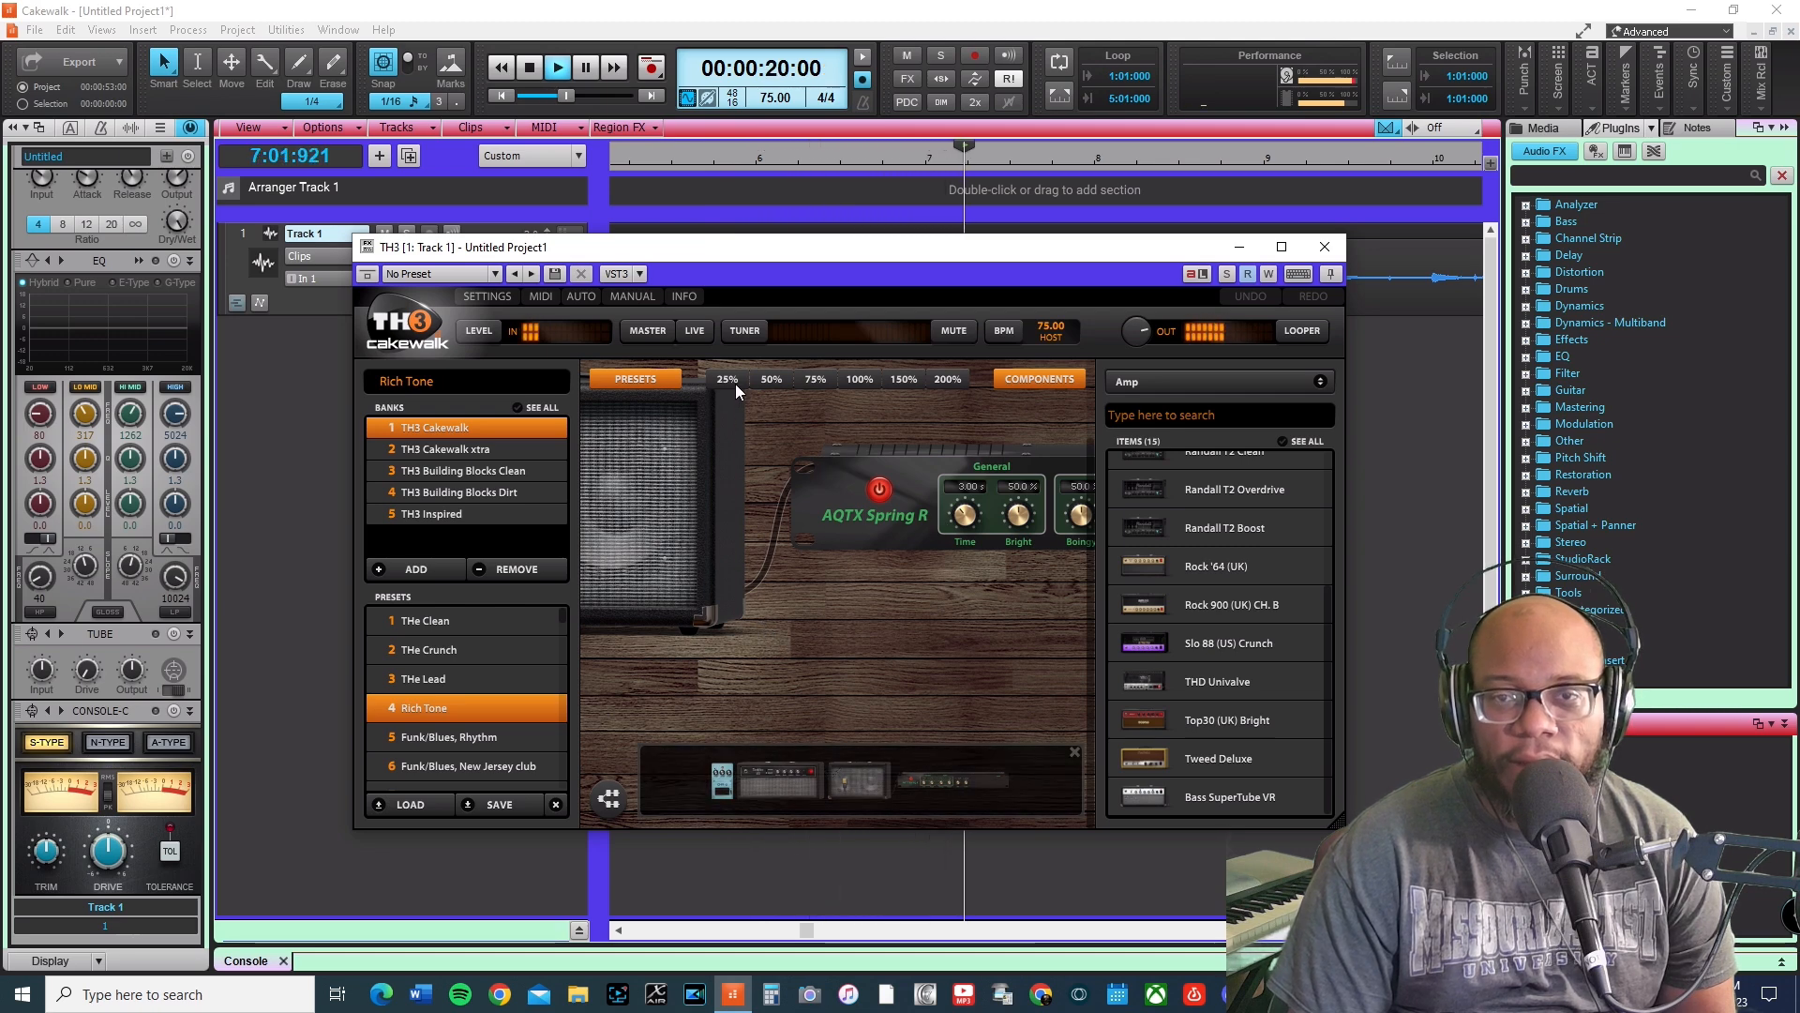
Reposition microphone B on the Darkface cabinet of the Rich Tone rig.
click(815, 385)
click(782, 380)
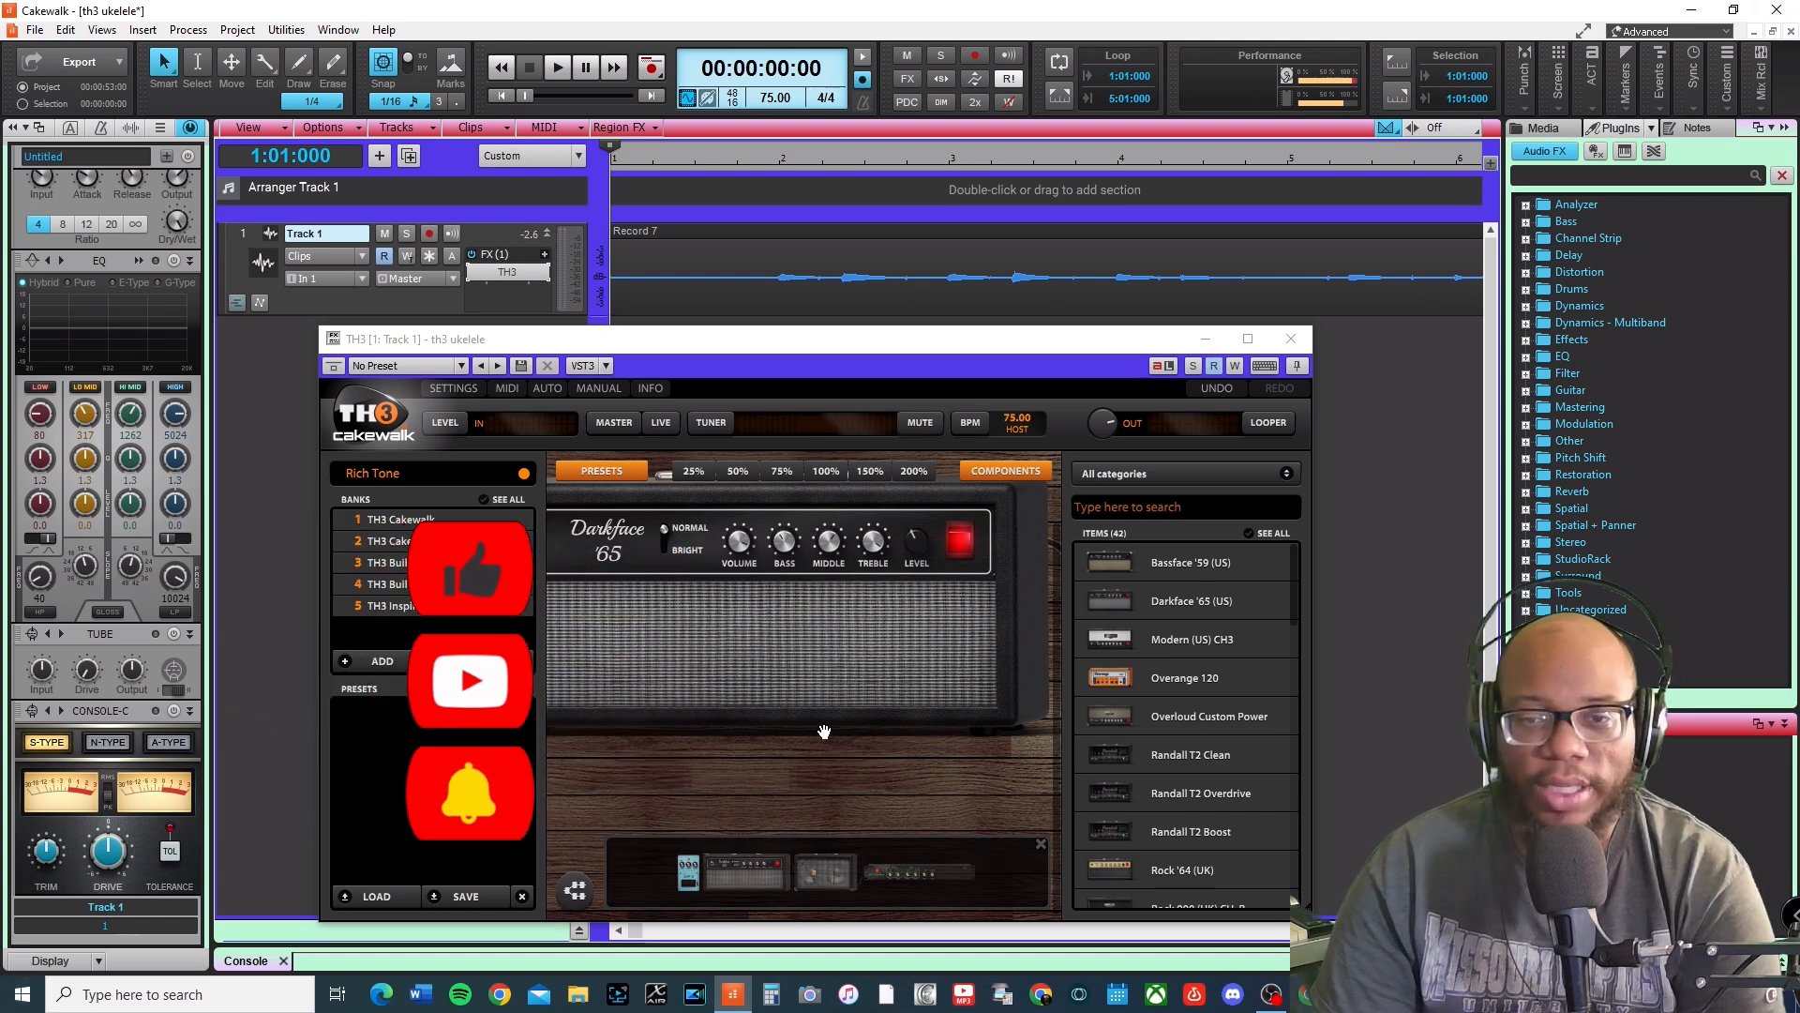
drag(947, 793, 784, 786)
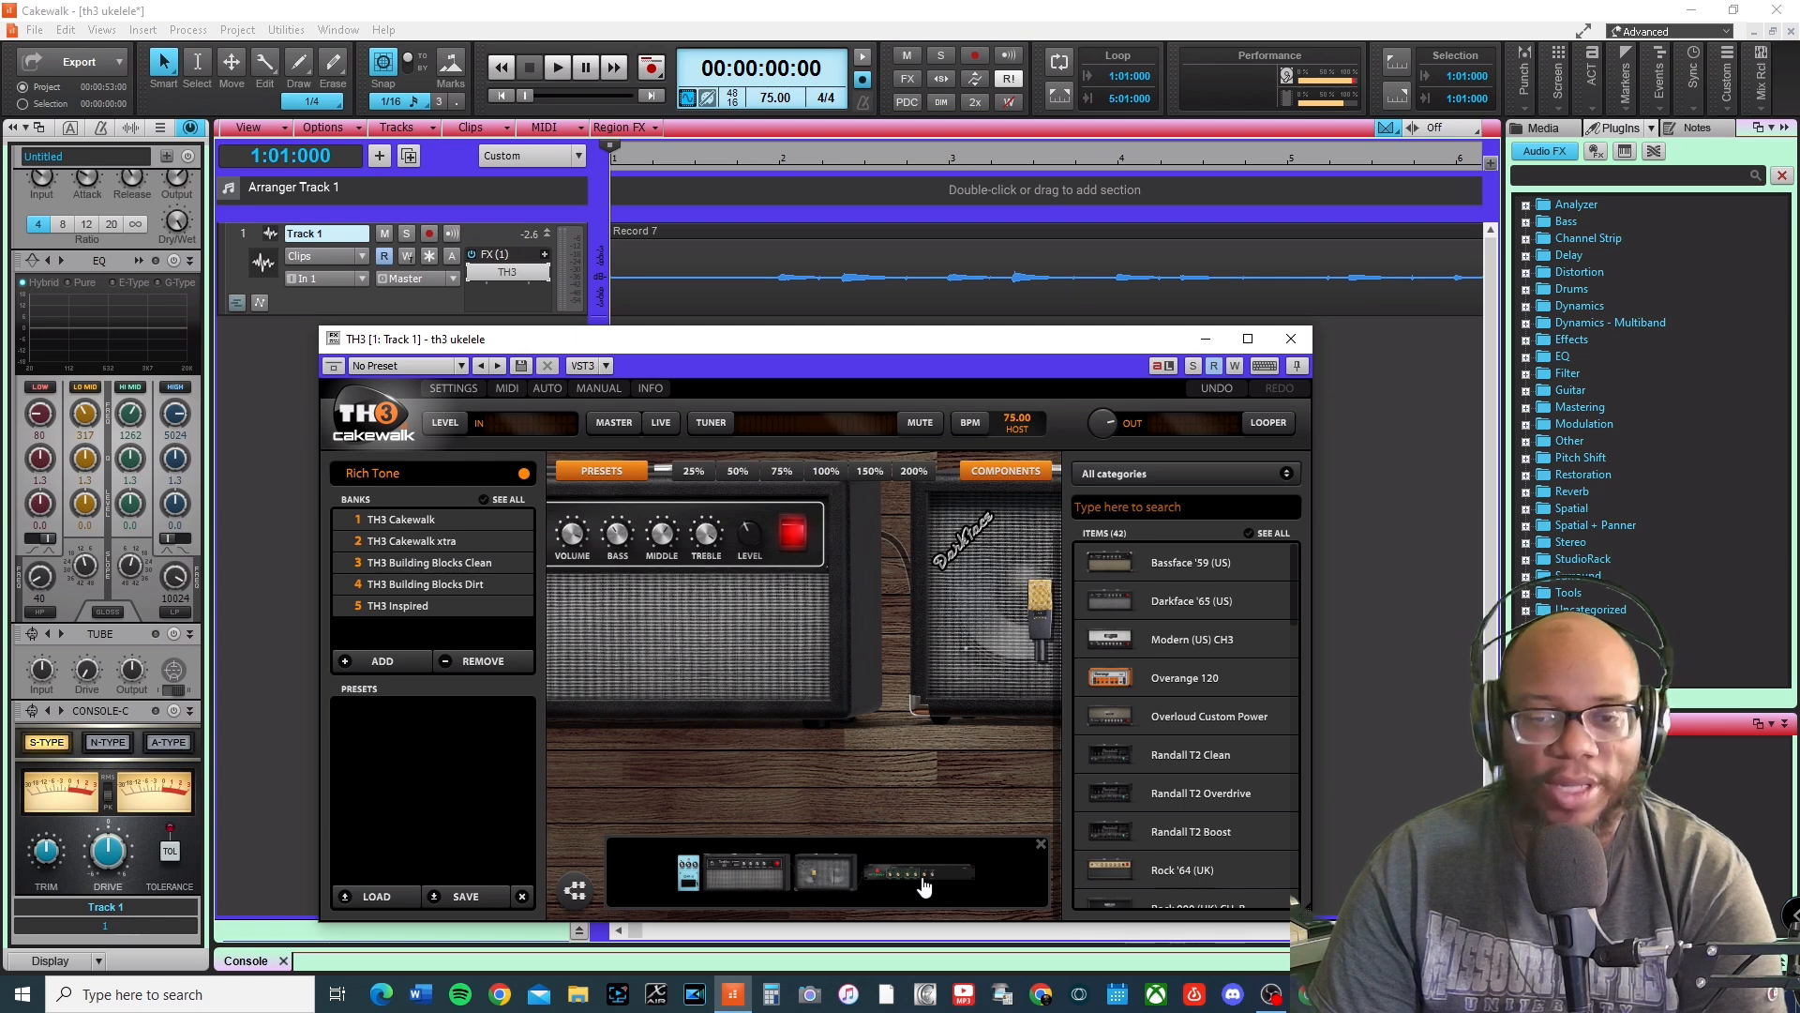
drag(987, 799, 672, 784)
drag(912, 774, 717, 768)
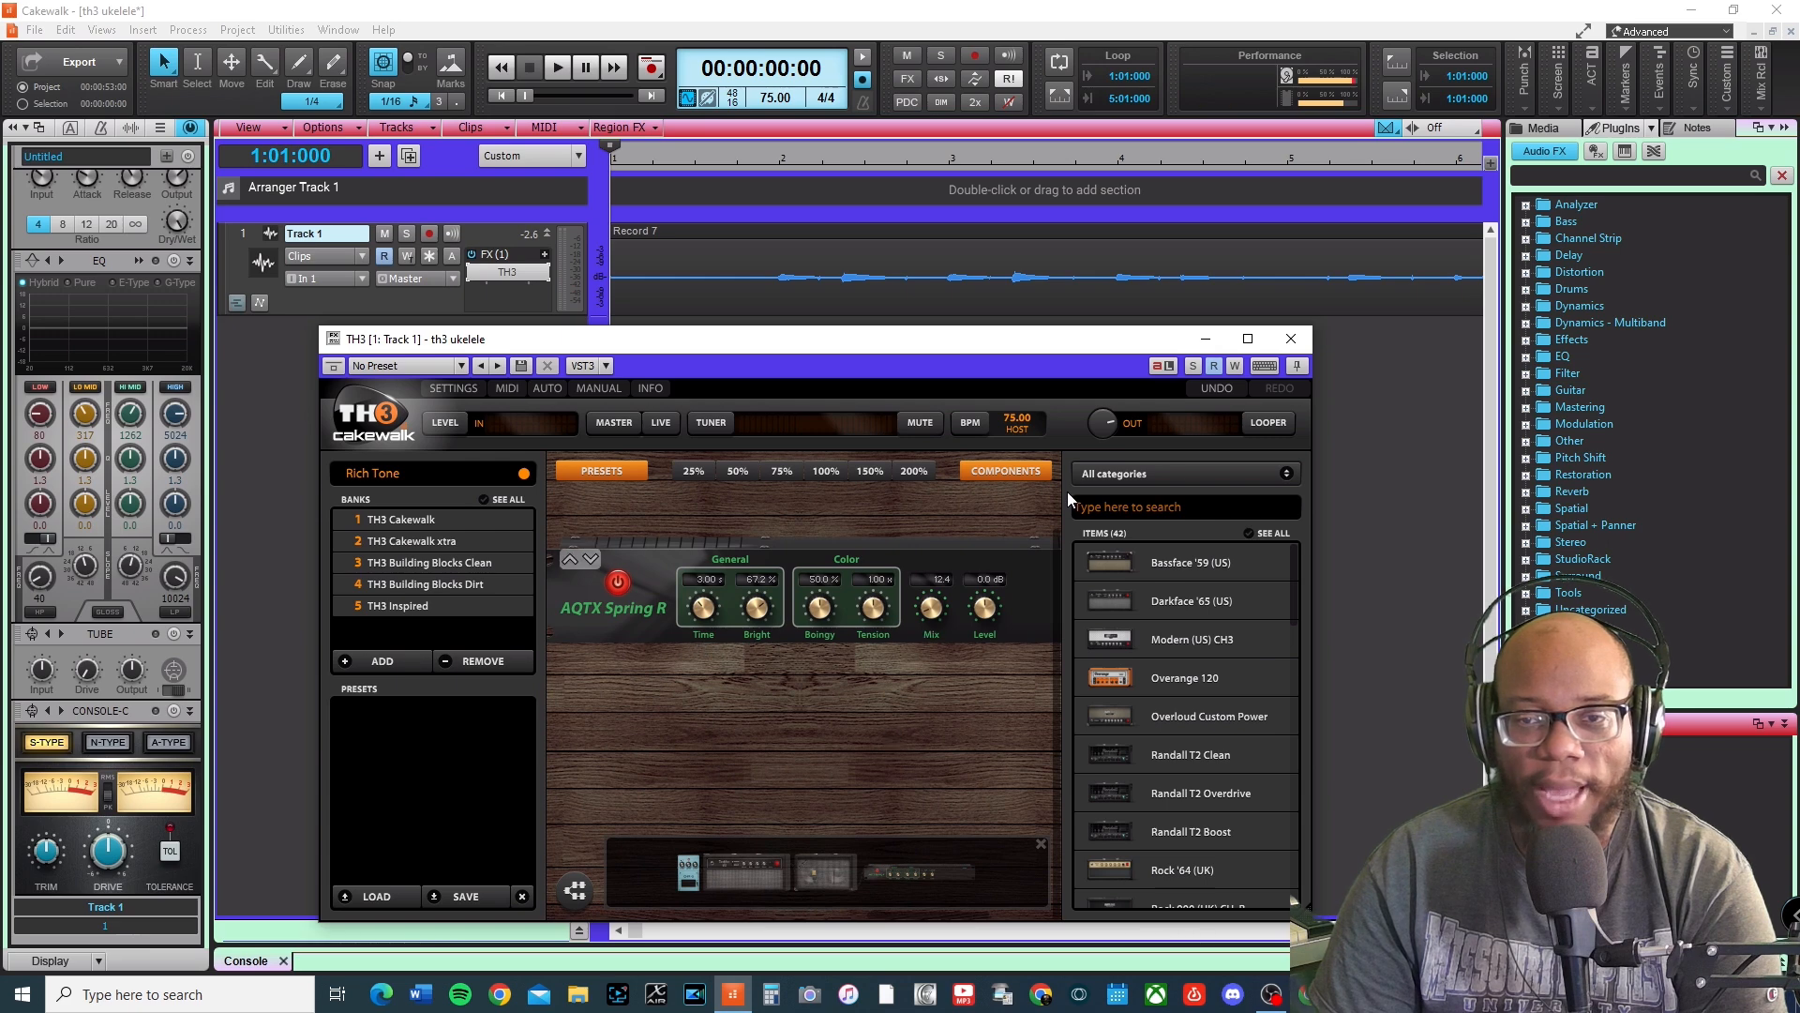
drag(687, 724, 1032, 731)
drag(748, 788, 1147, 753)
drag(1032, 771, 864, 675)
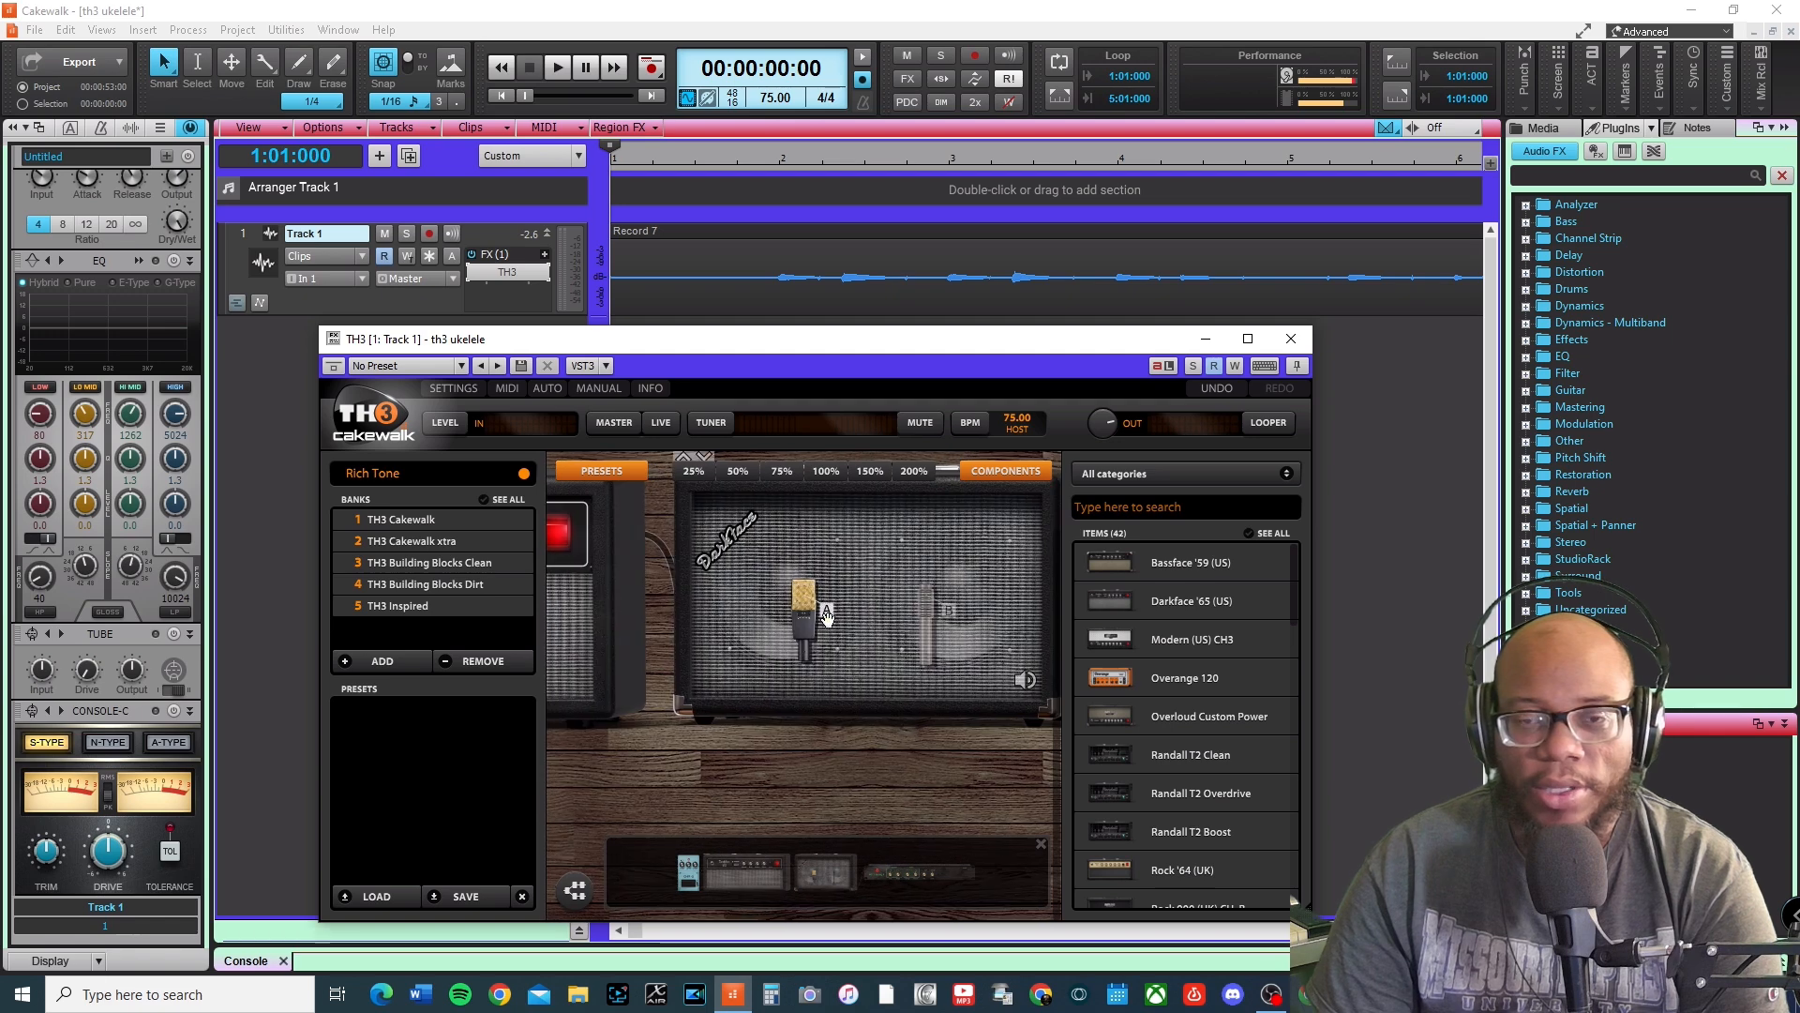
drag(937, 610, 880, 608)
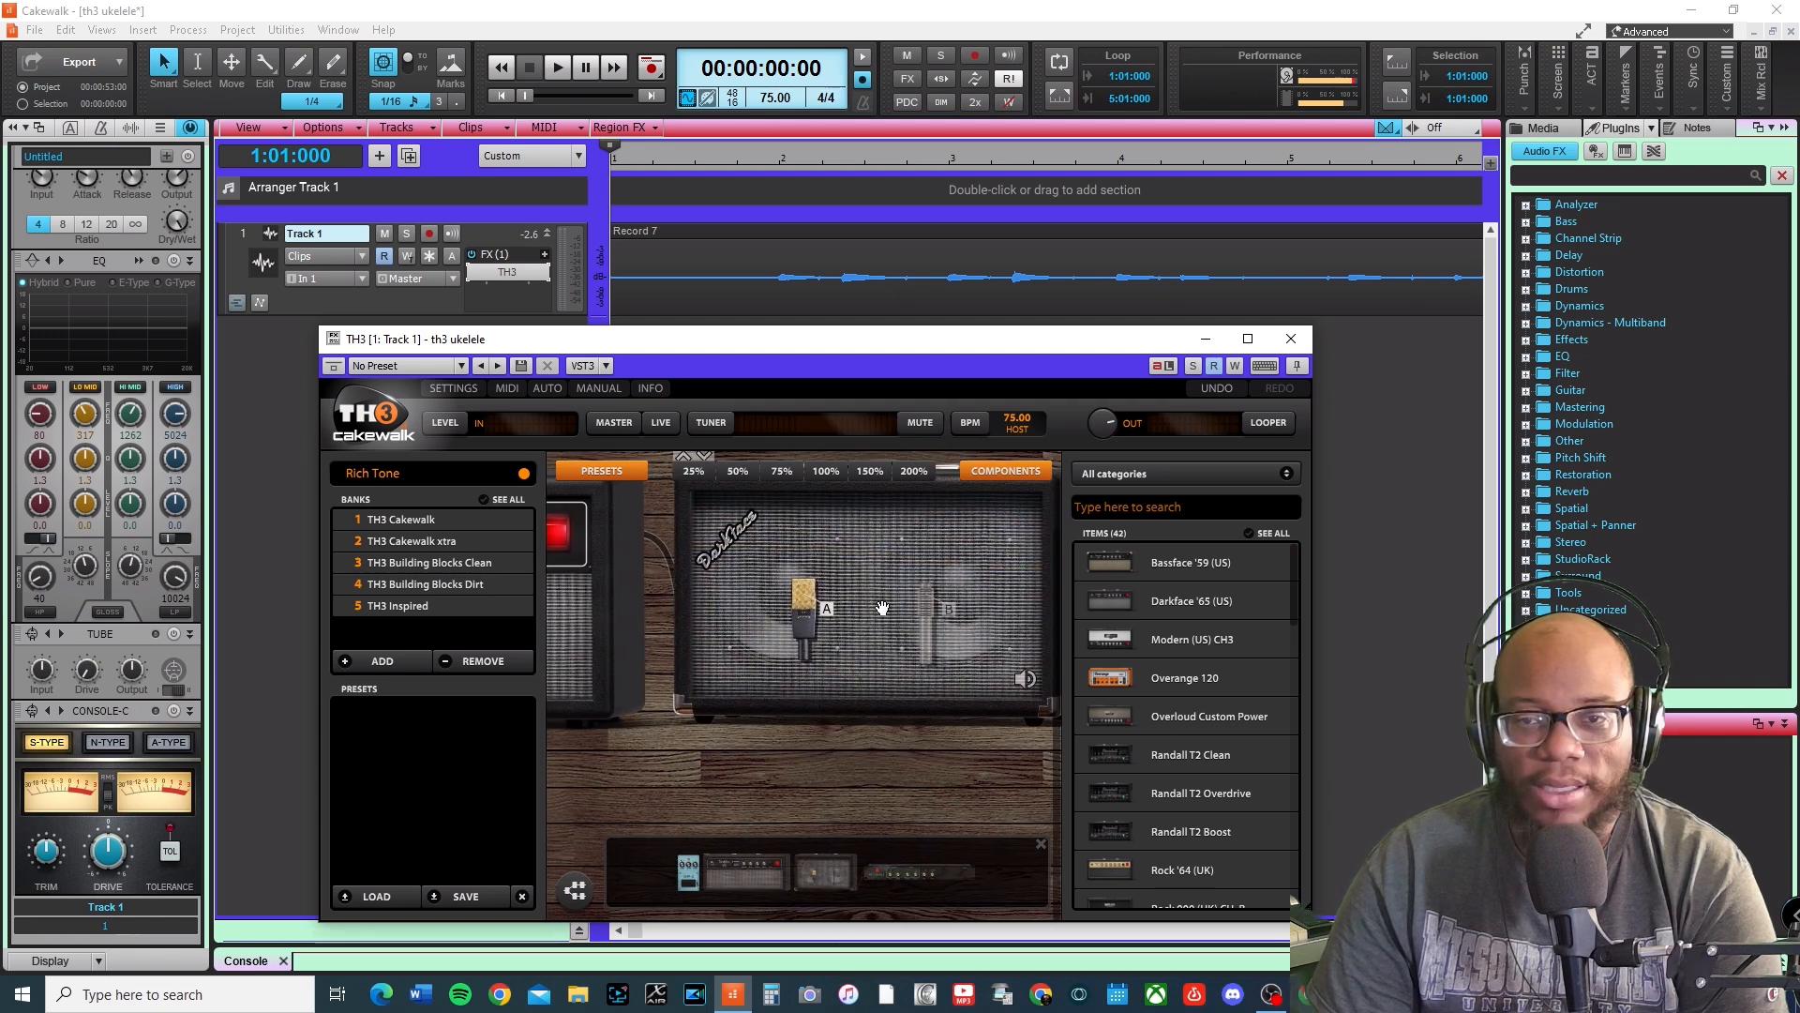
Replace the cabinet with the 2x12 British State (UK) and move its microphone B higher.
right_click(952, 610)
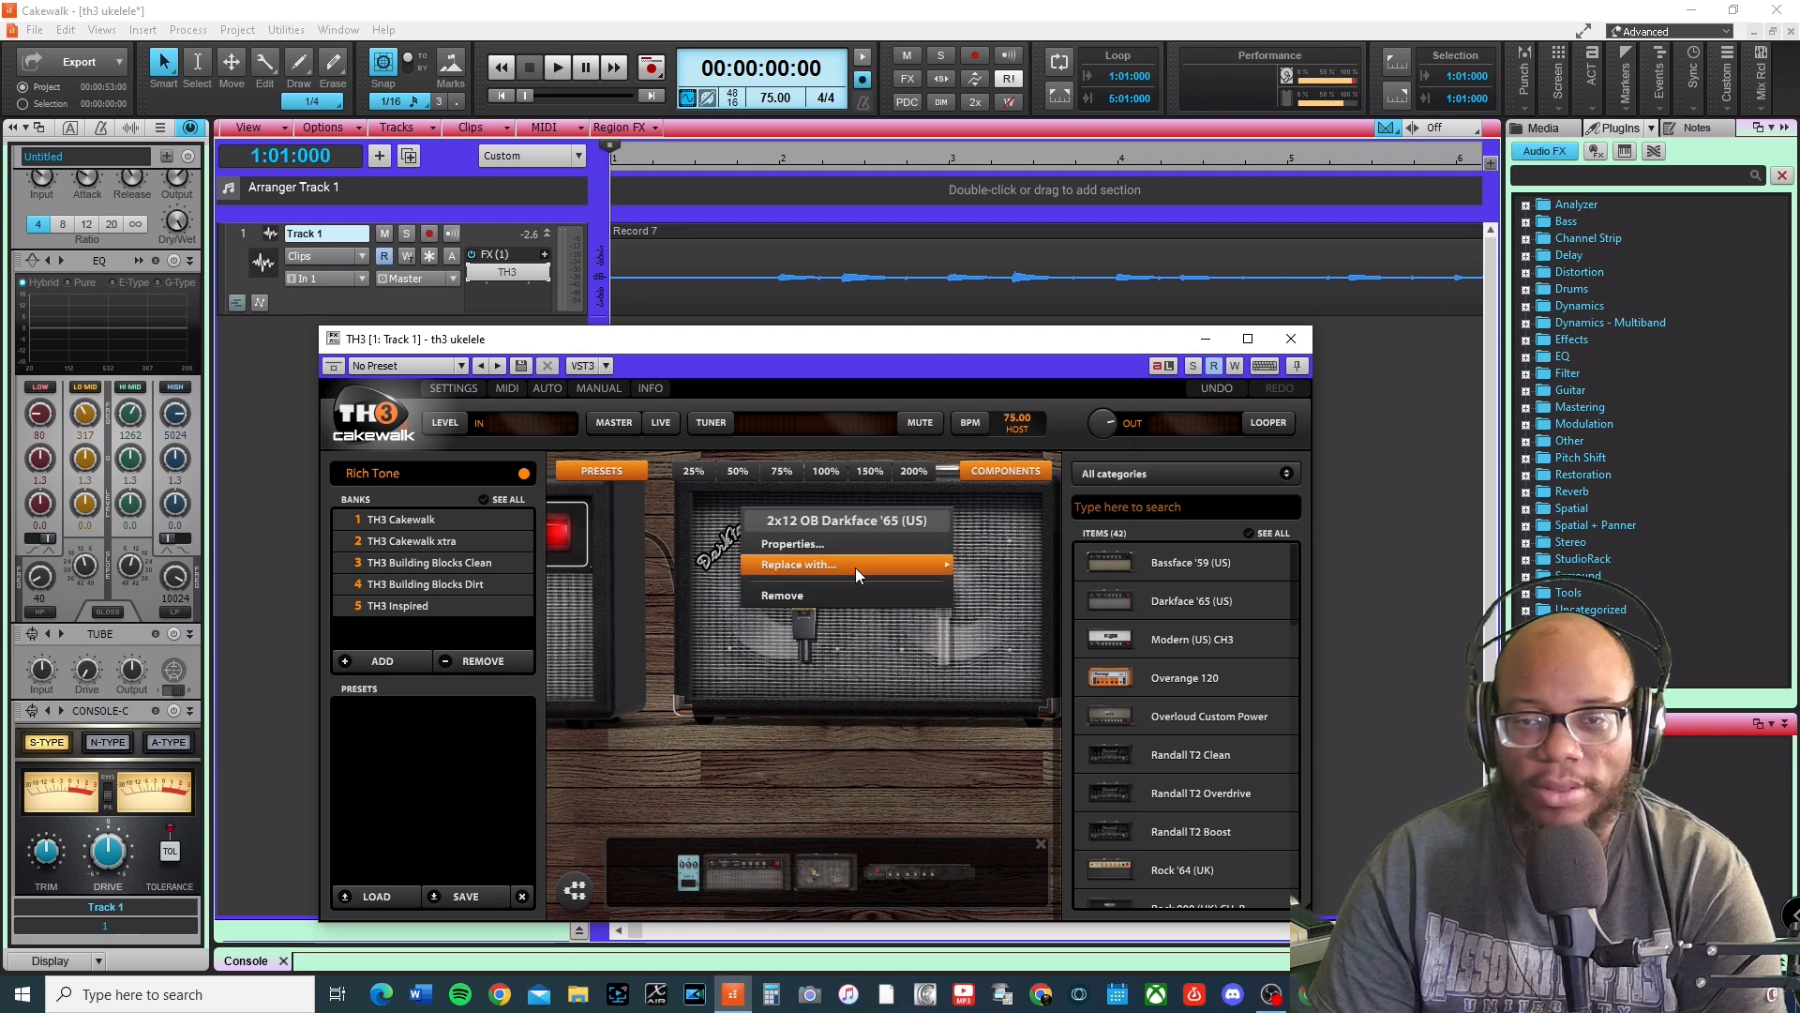
mouse_move(855, 566)
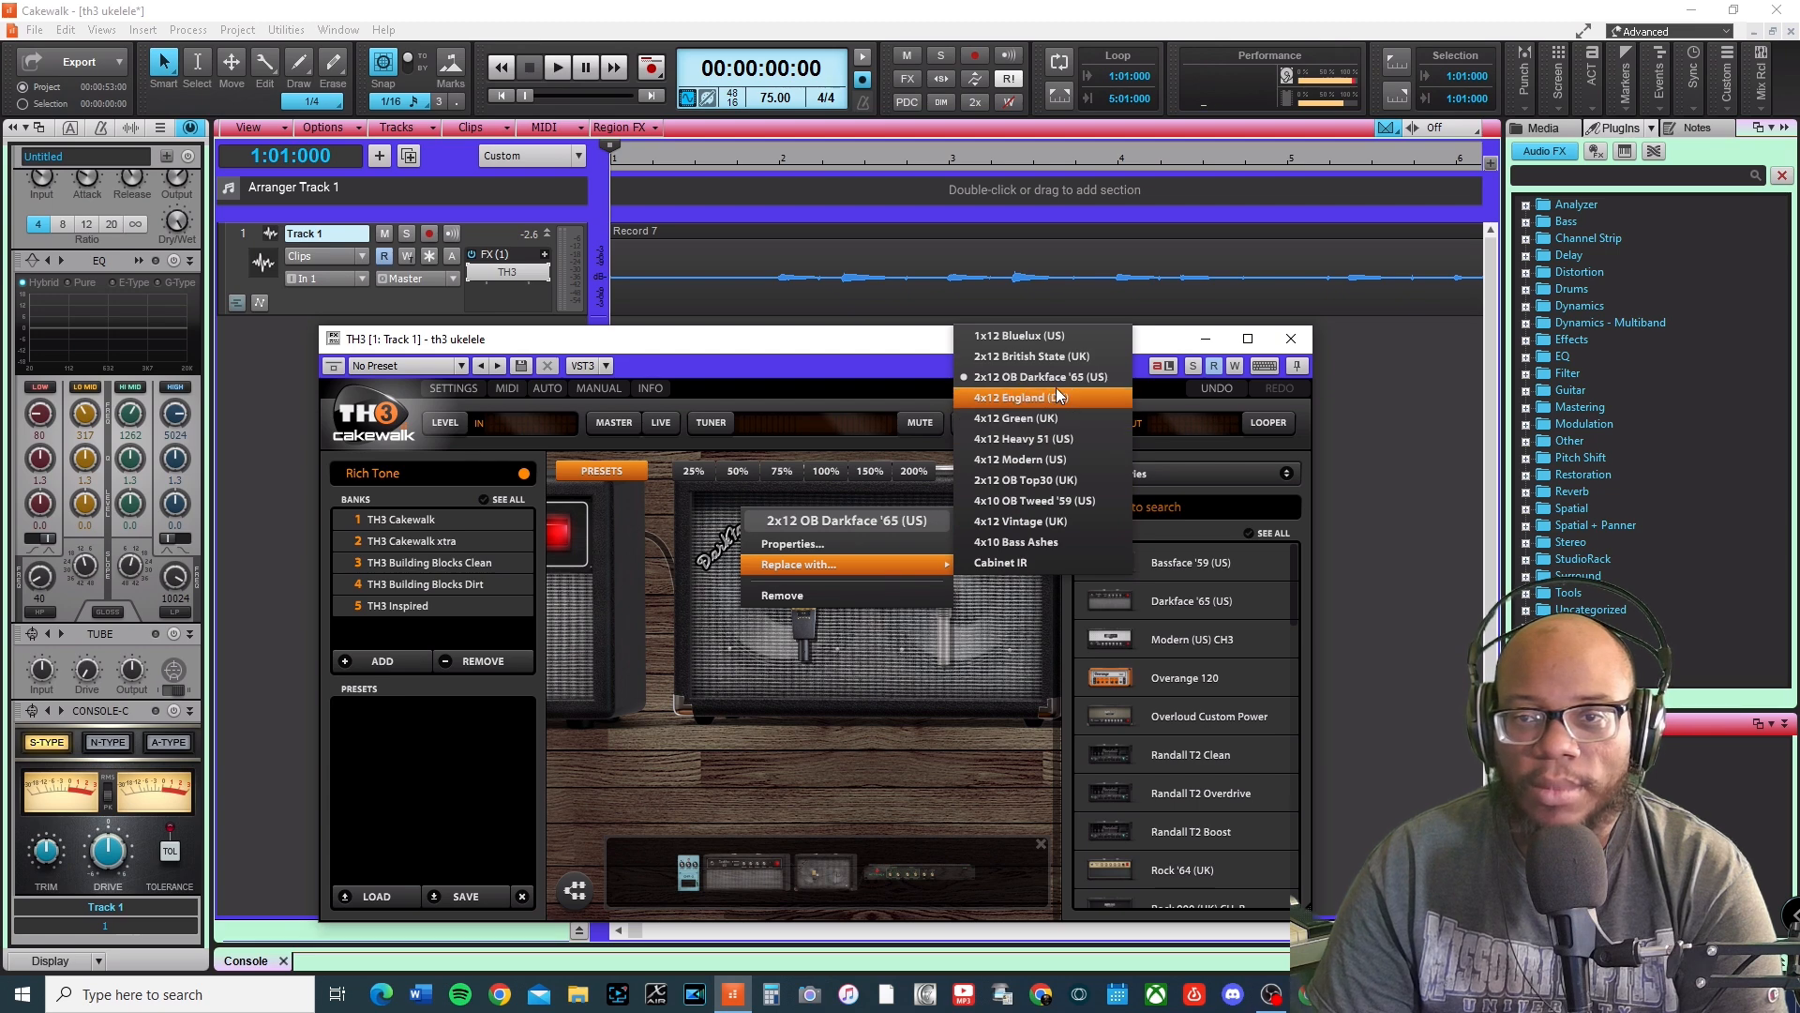
click(1073, 356)
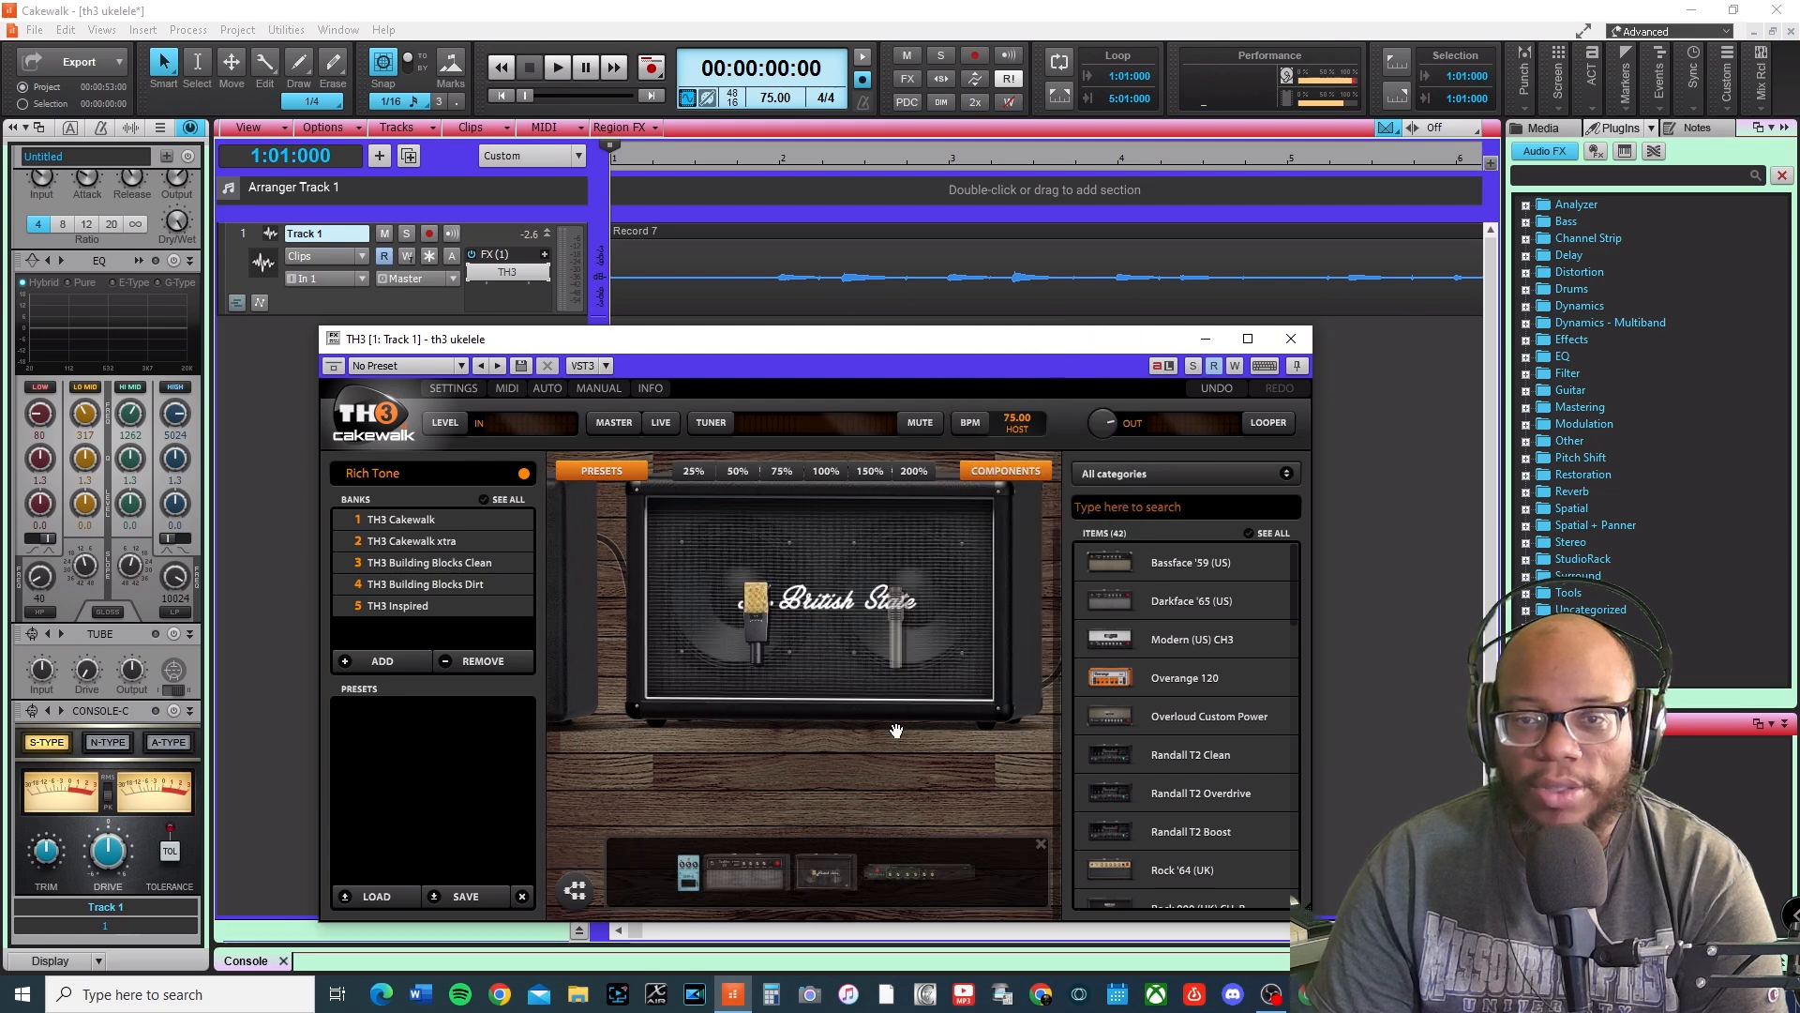
drag(902, 620, 880, 586)
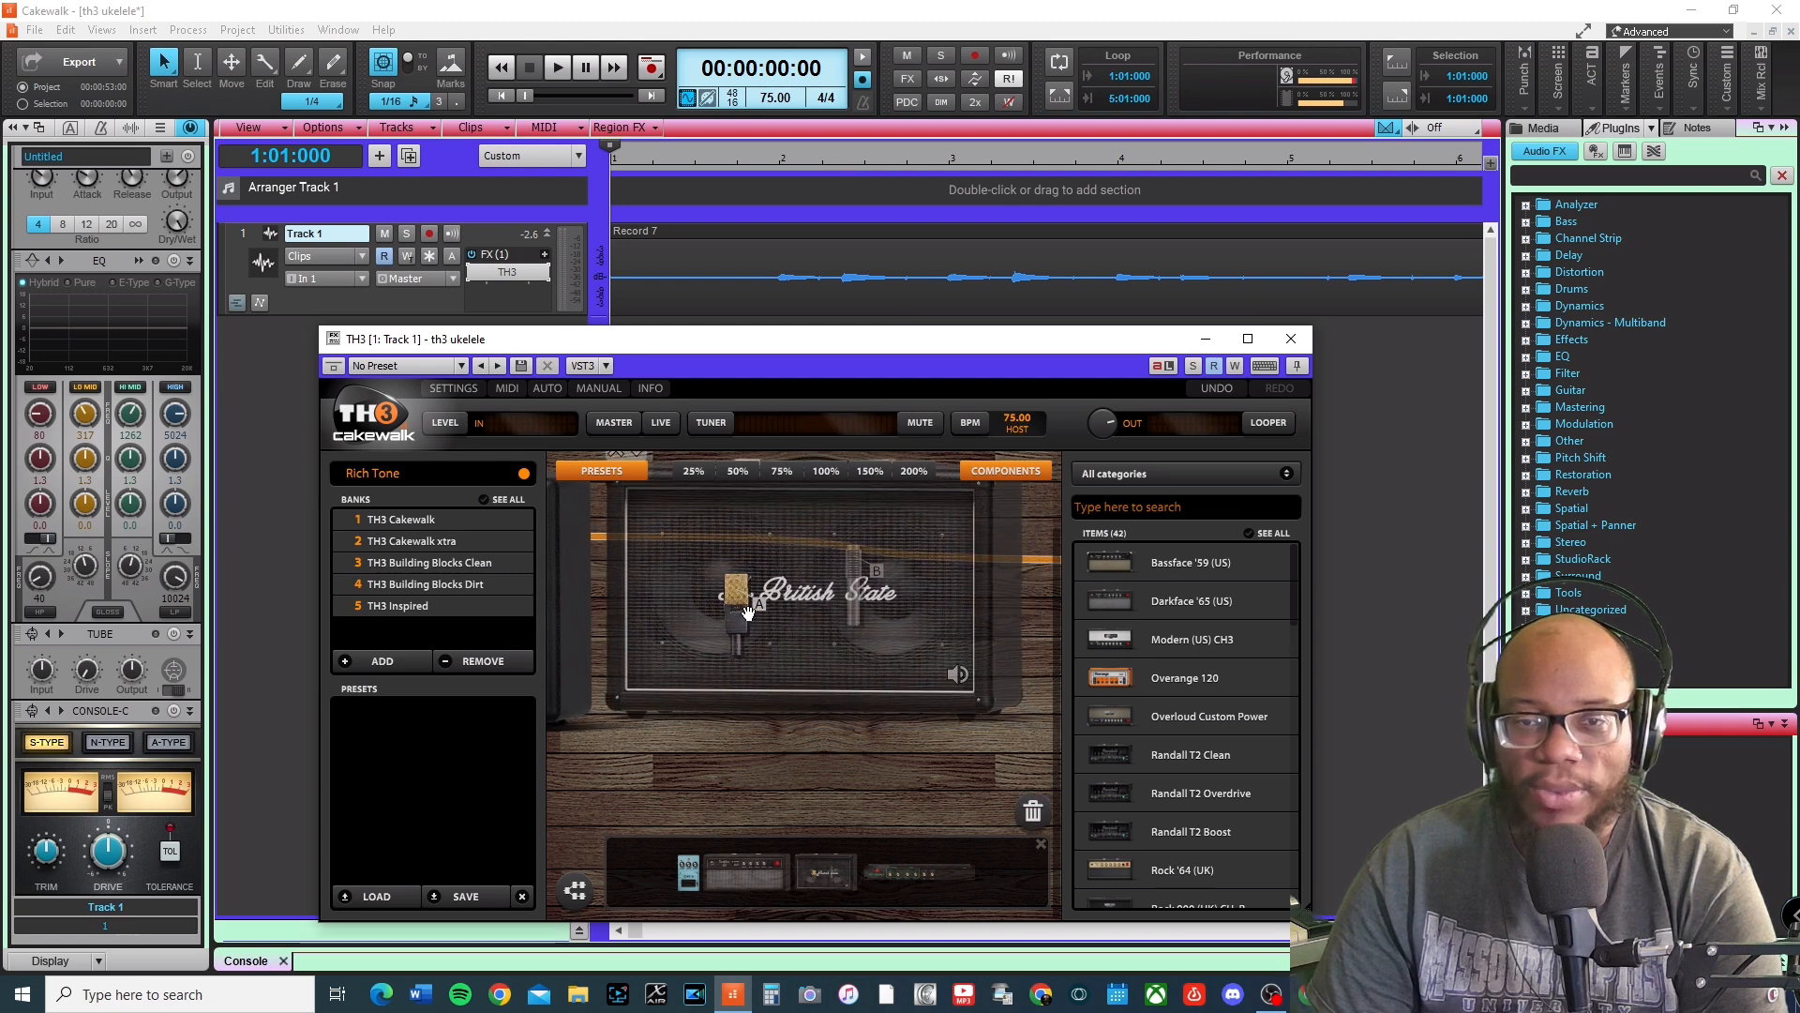
drag(729, 750, 798, 773)
View the rig at the 25%, 200%, 150% and 100% zoom levels.
click(702, 472)
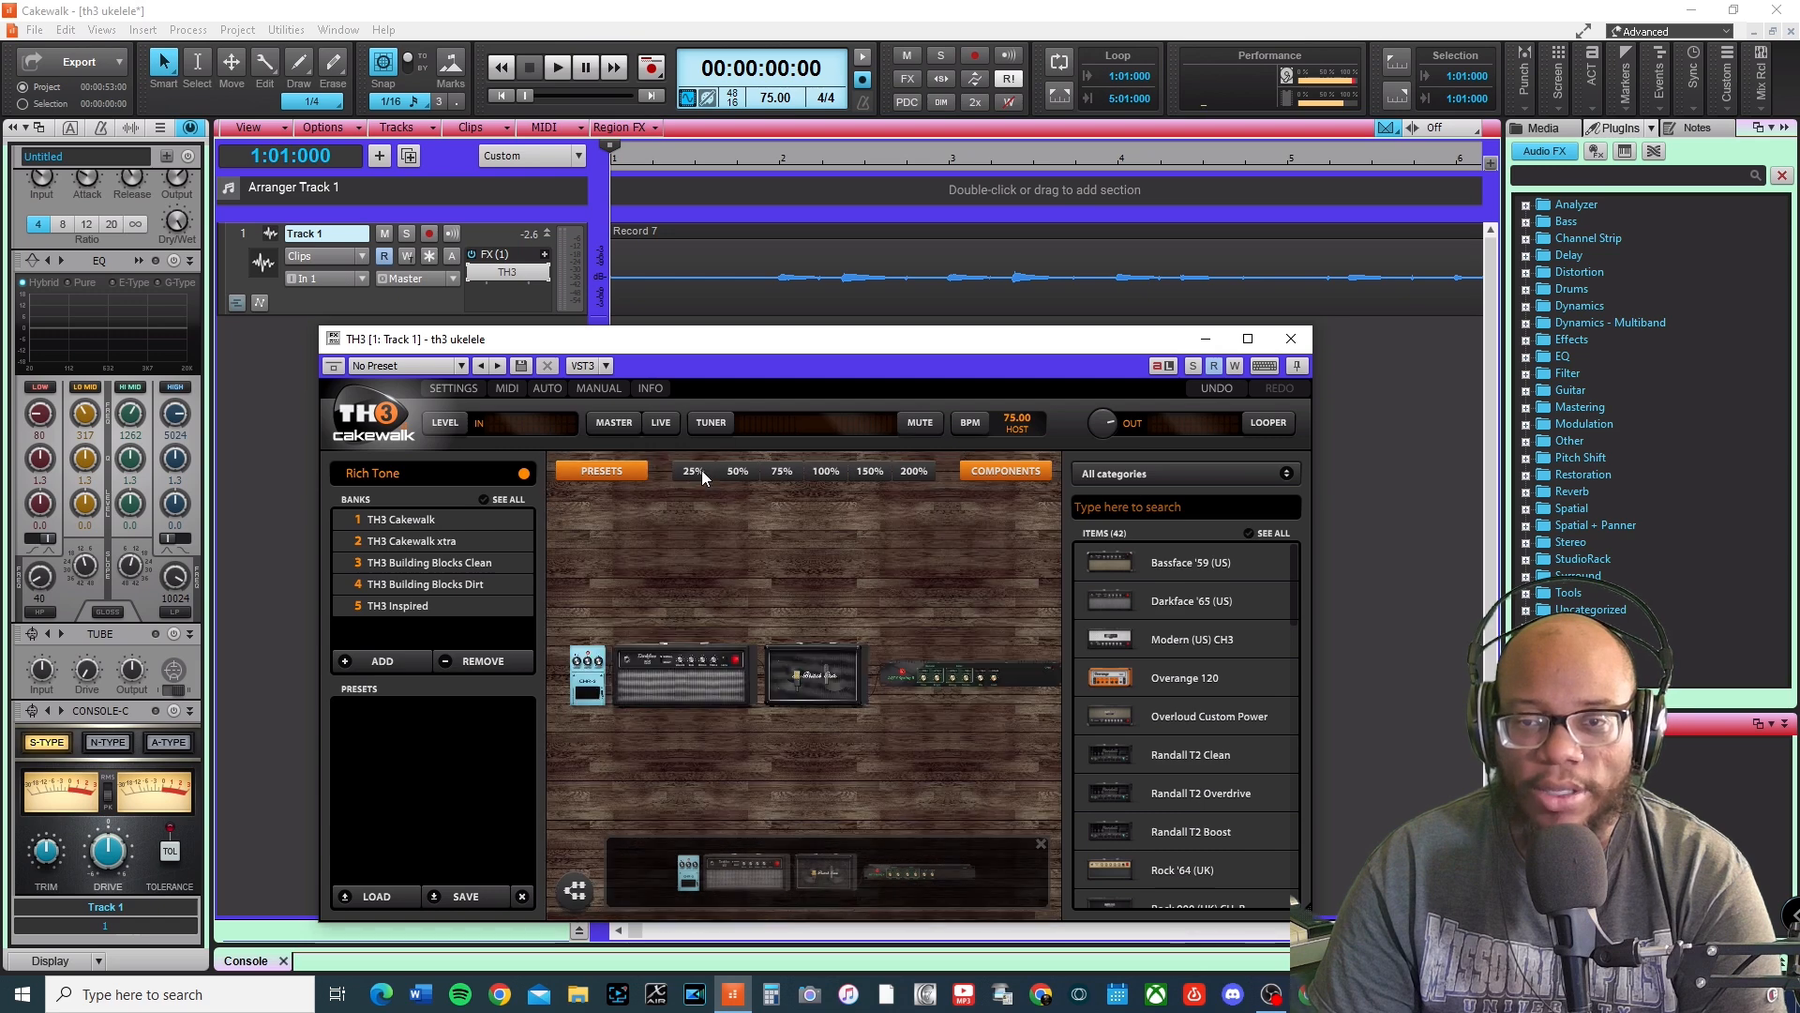
click(914, 471)
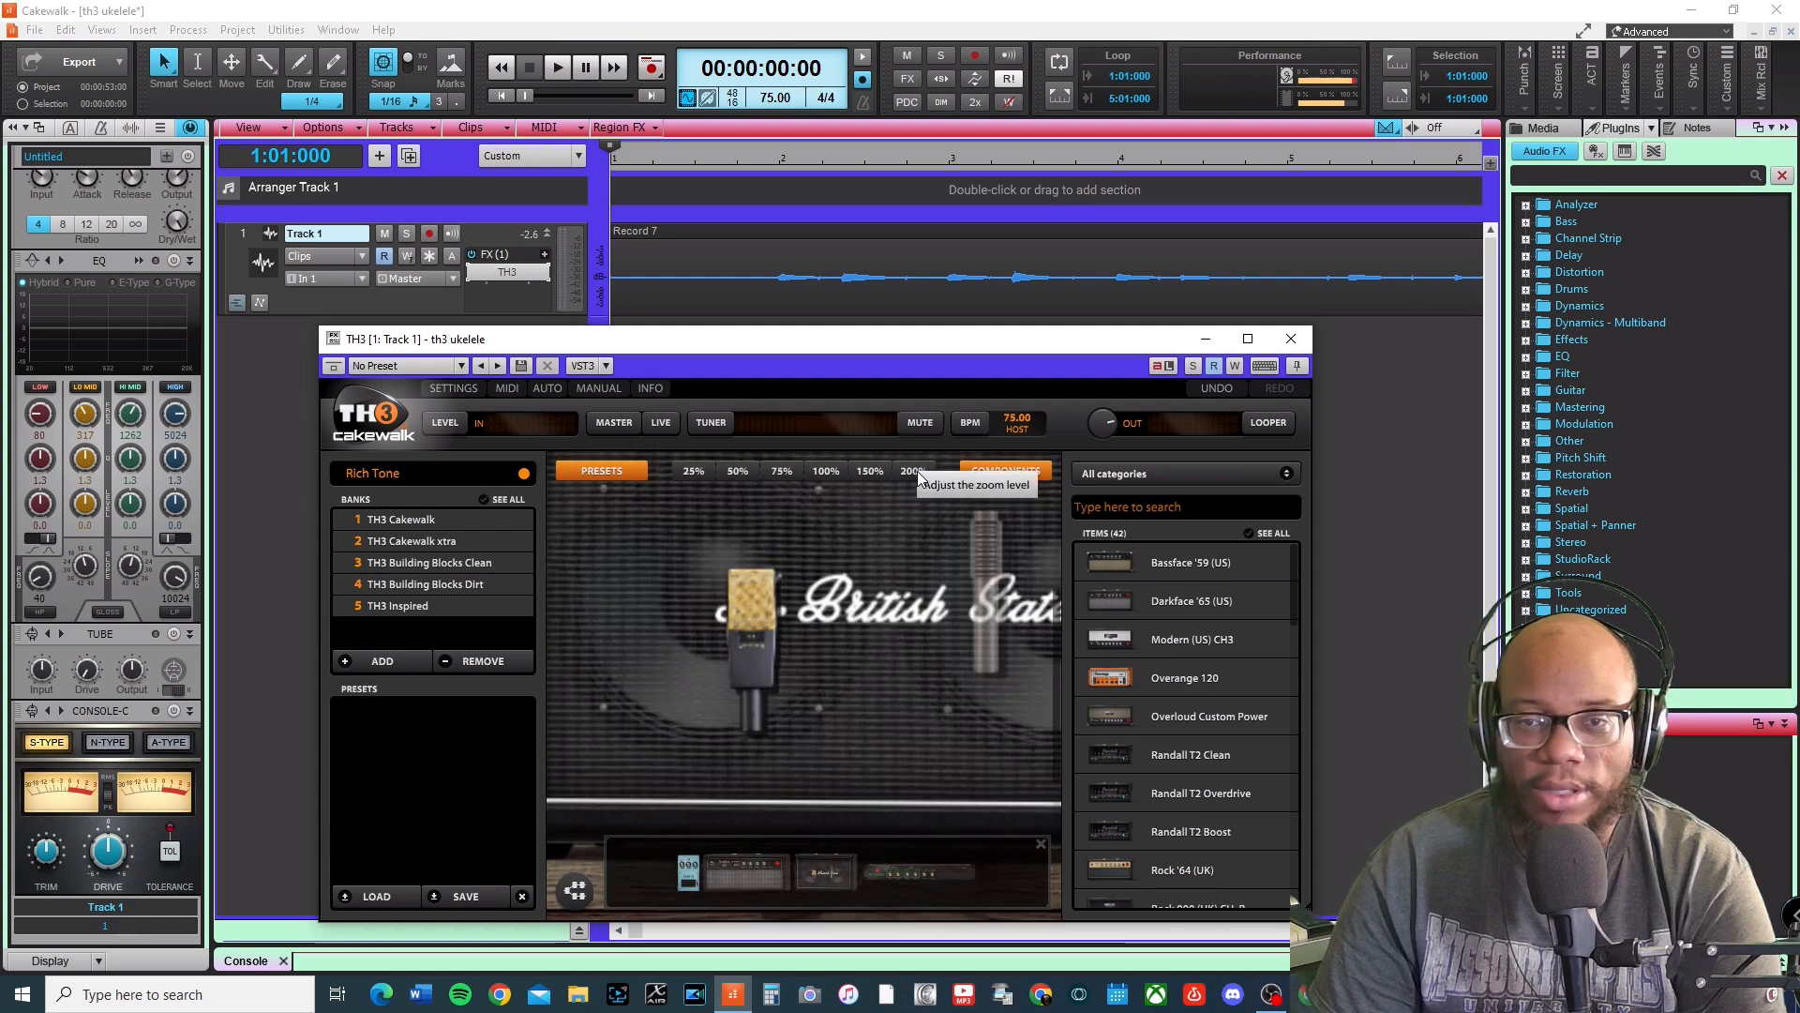
click(874, 471)
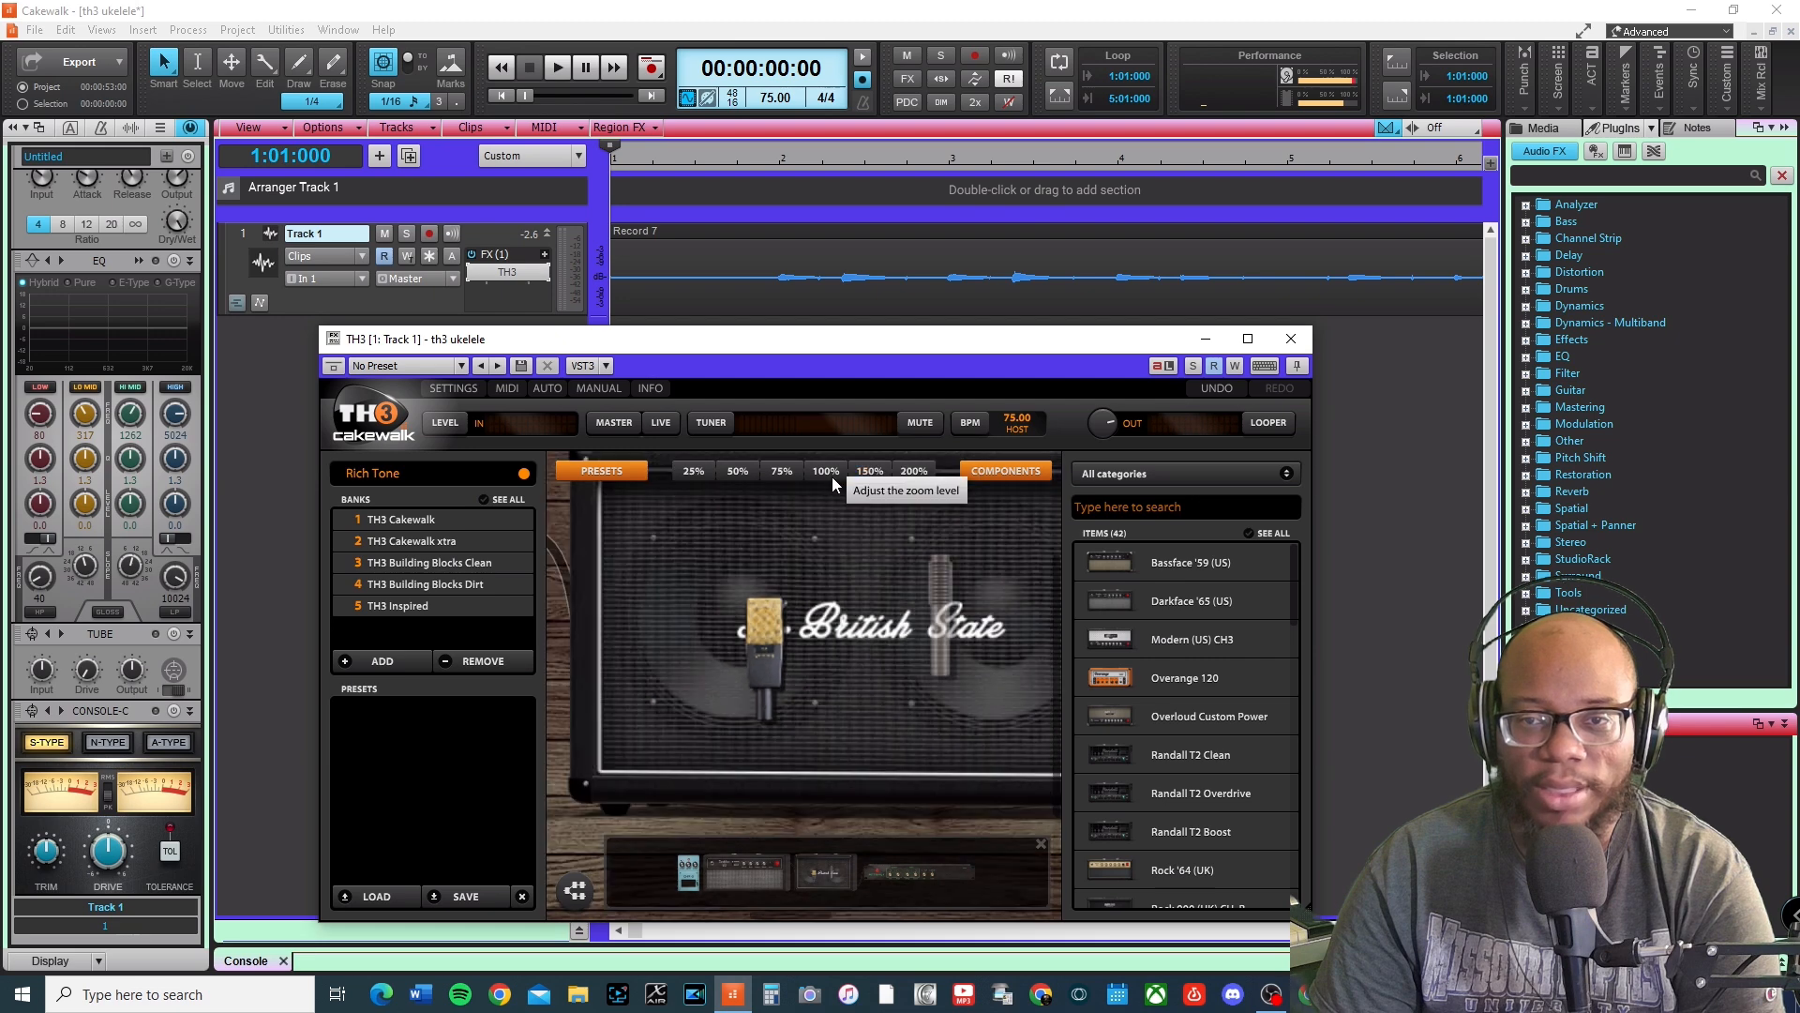
click(831, 475)
mouse_move(837, 768)
drag(912, 799, 692, 771)
drag(983, 767, 718, 745)
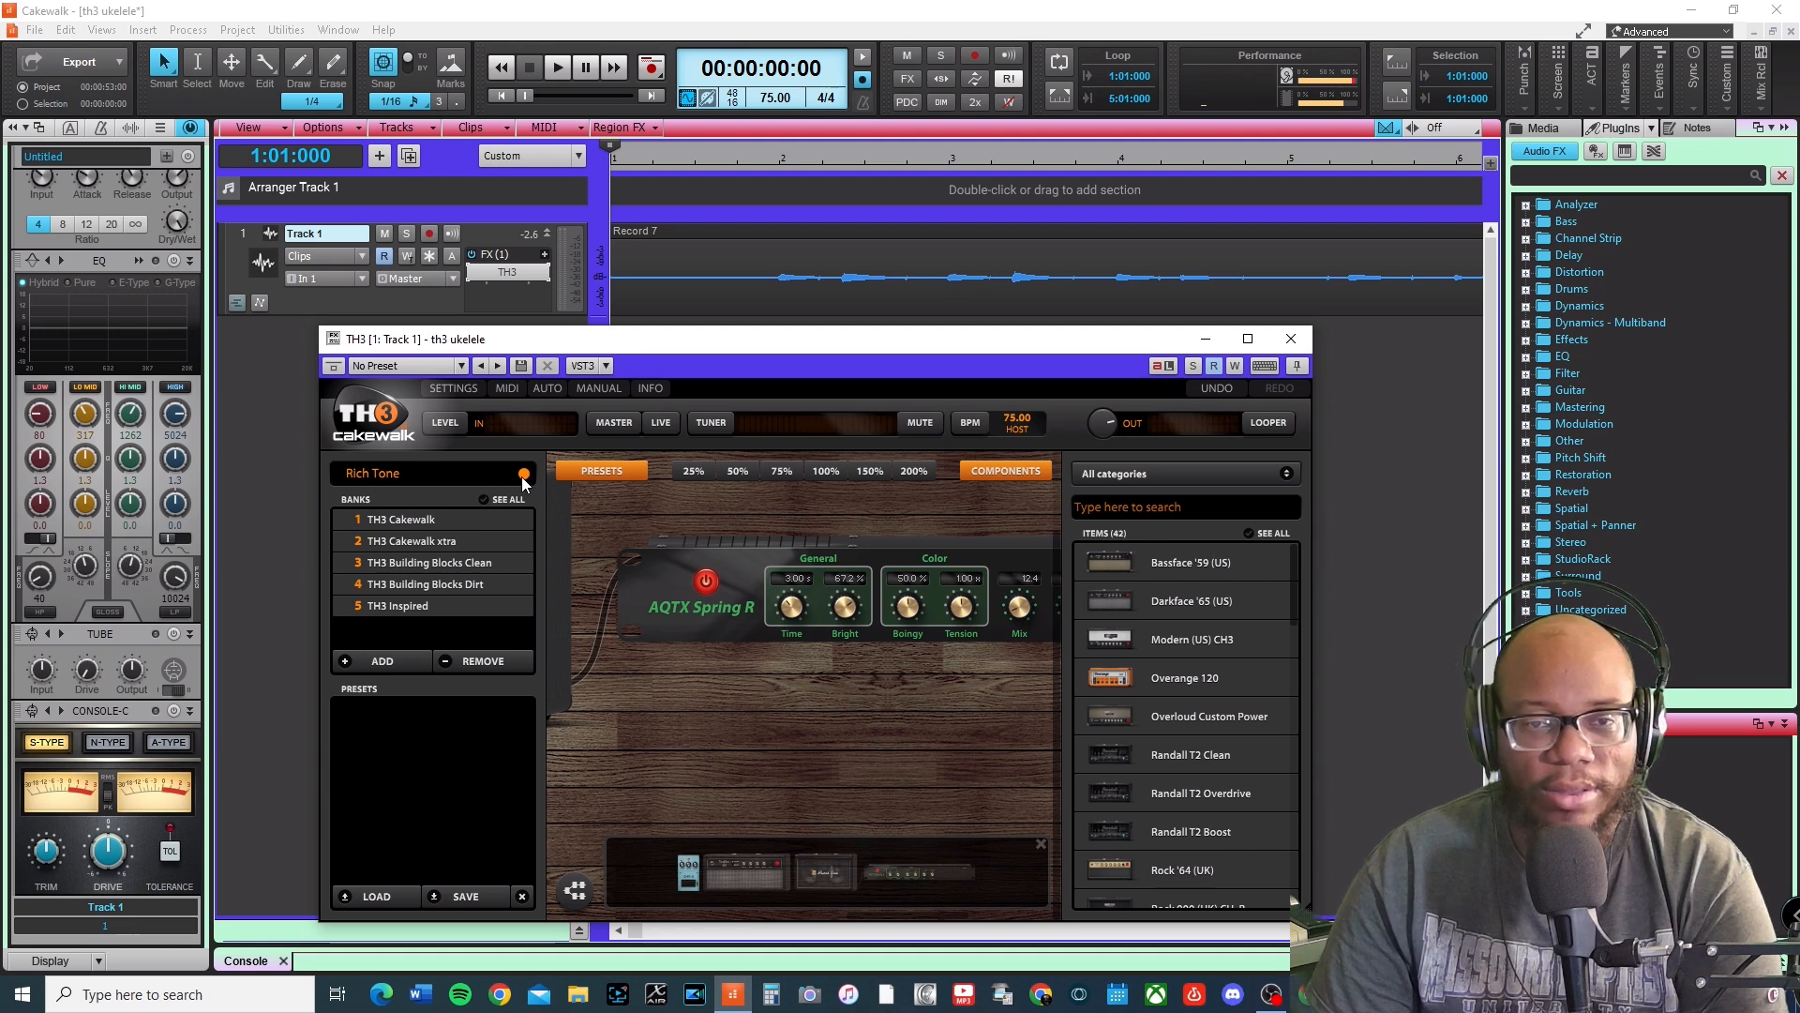
Save the current rig as preset "Rich Tone edit" in empty slot 32 of the TH3 Cakewalk bank.
click(397, 521)
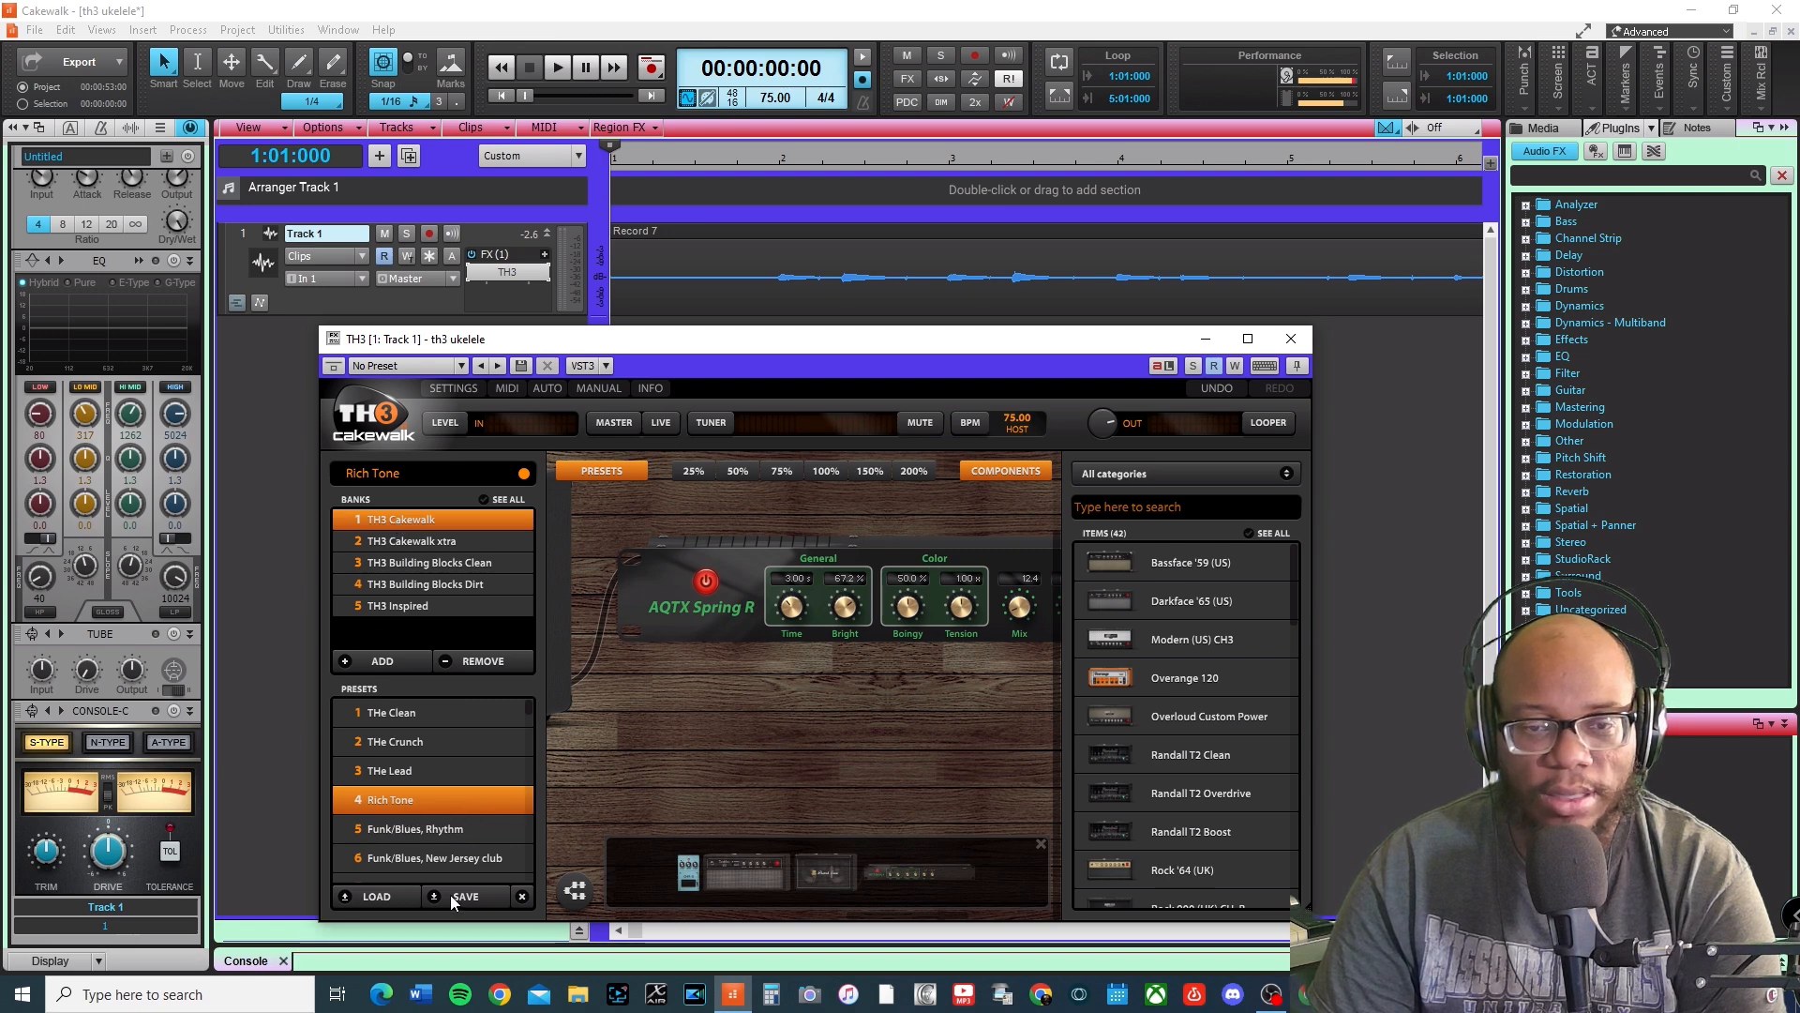
scroll(478, 778, down, 12)
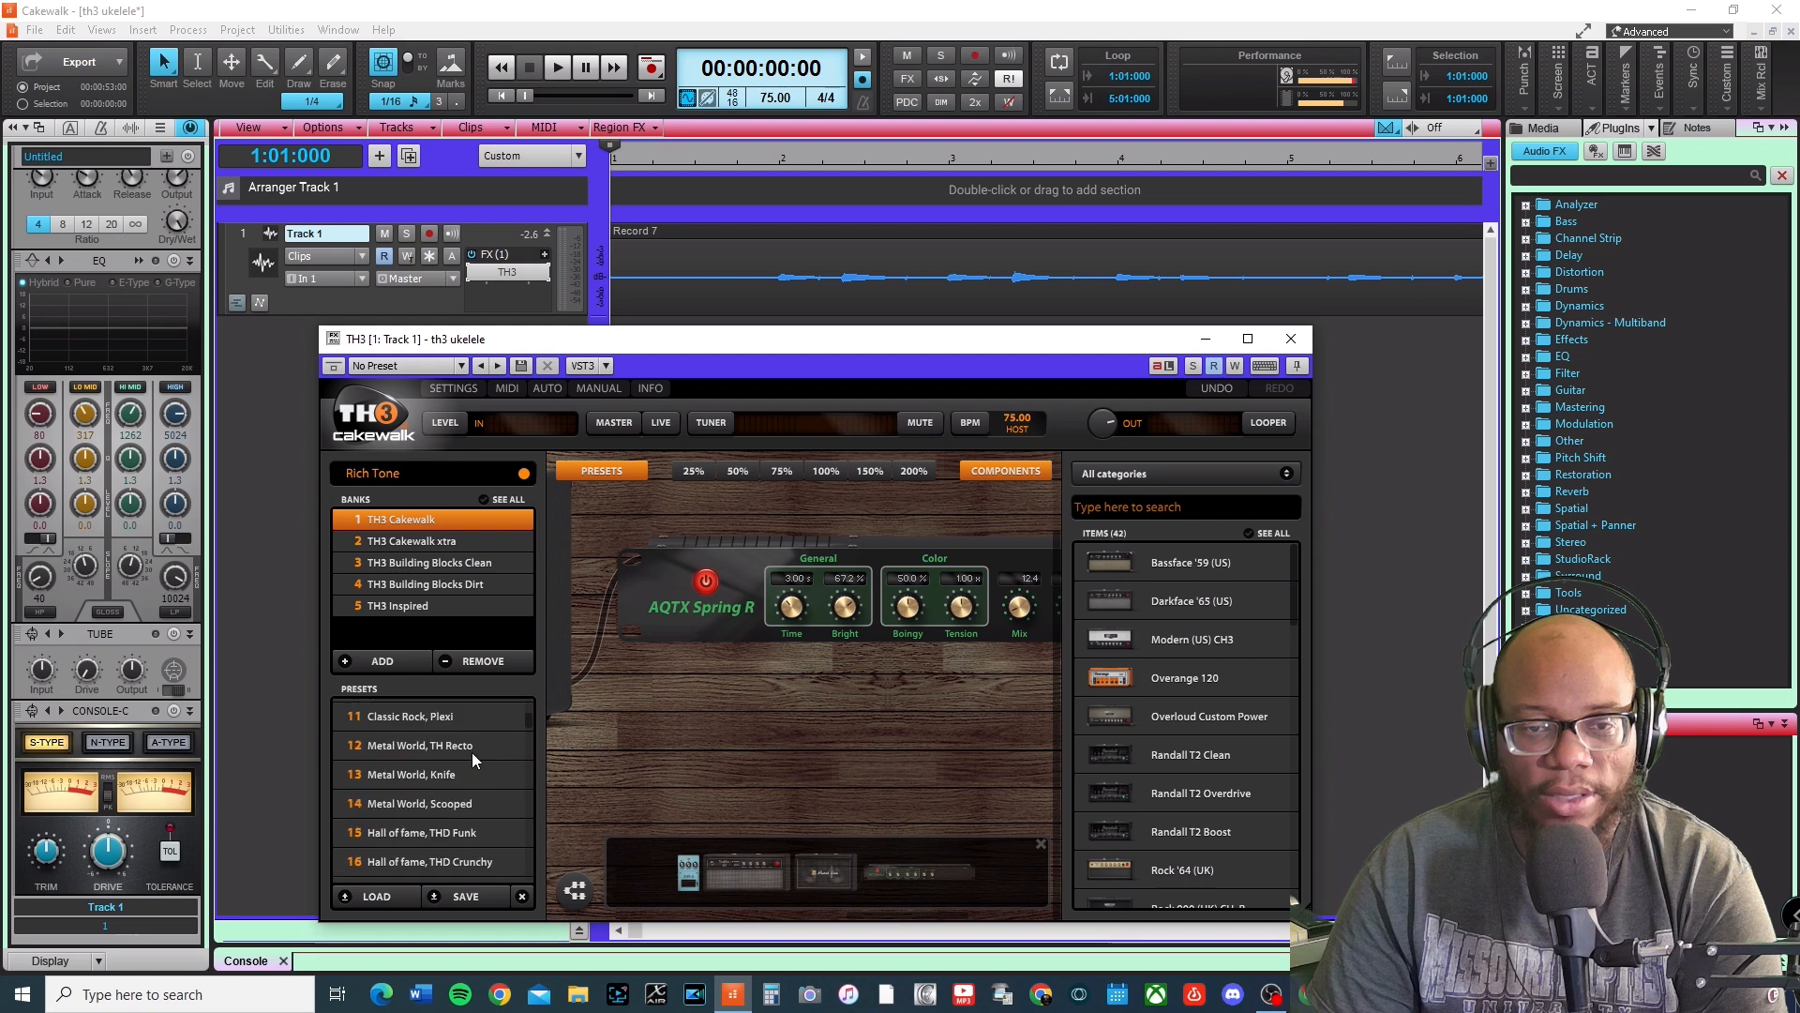
scroll(431, 741, up, 5)
scroll(403, 764, down, 2)
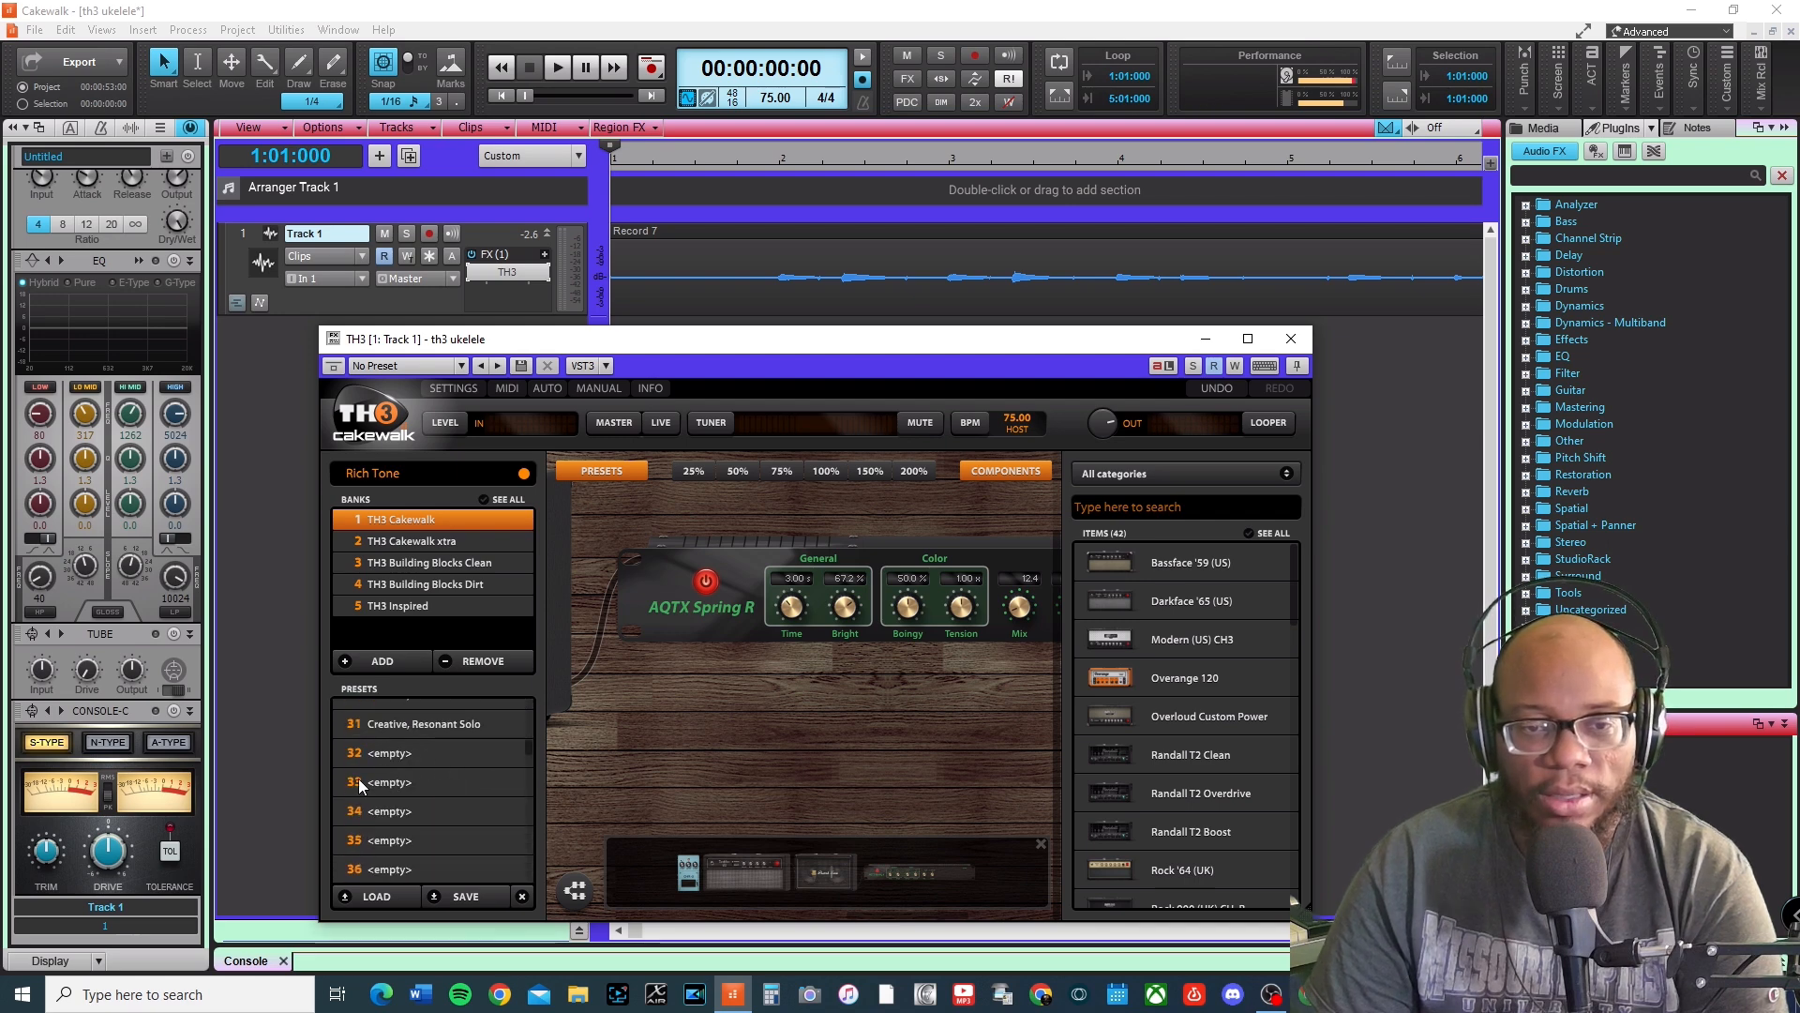
click(375, 750)
click(466, 895)
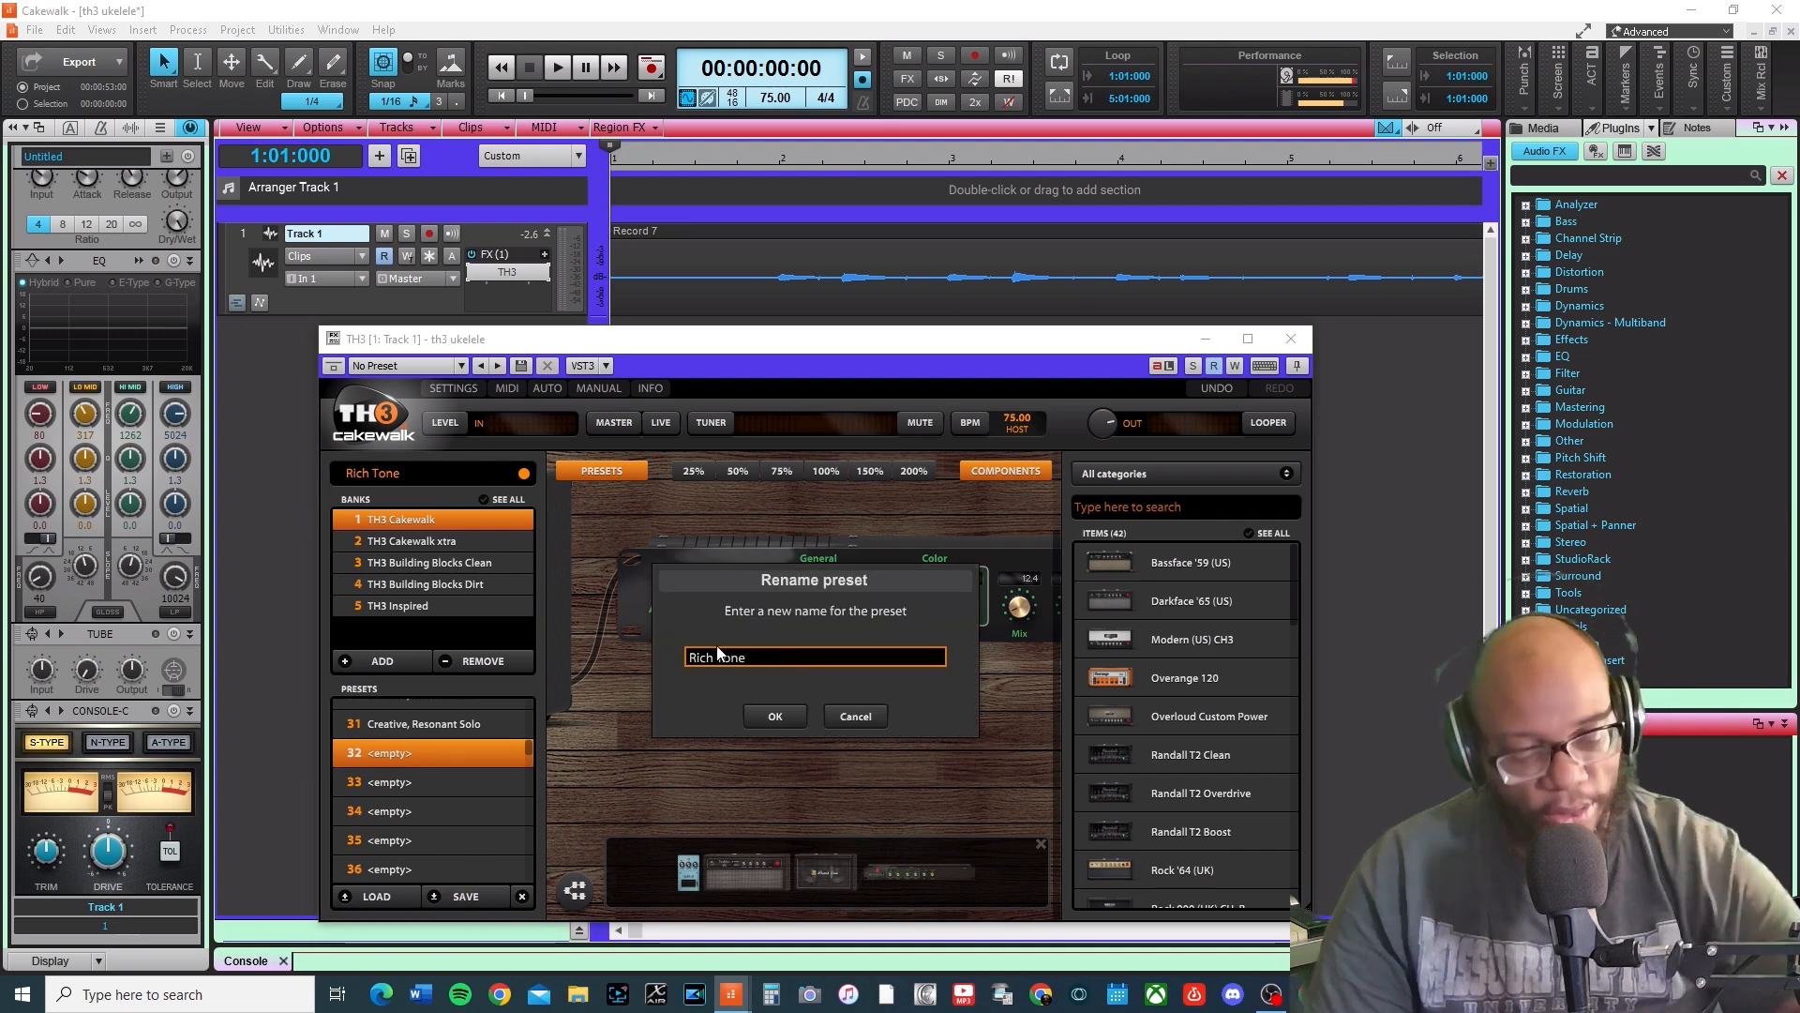
text(ed)
key(Return)
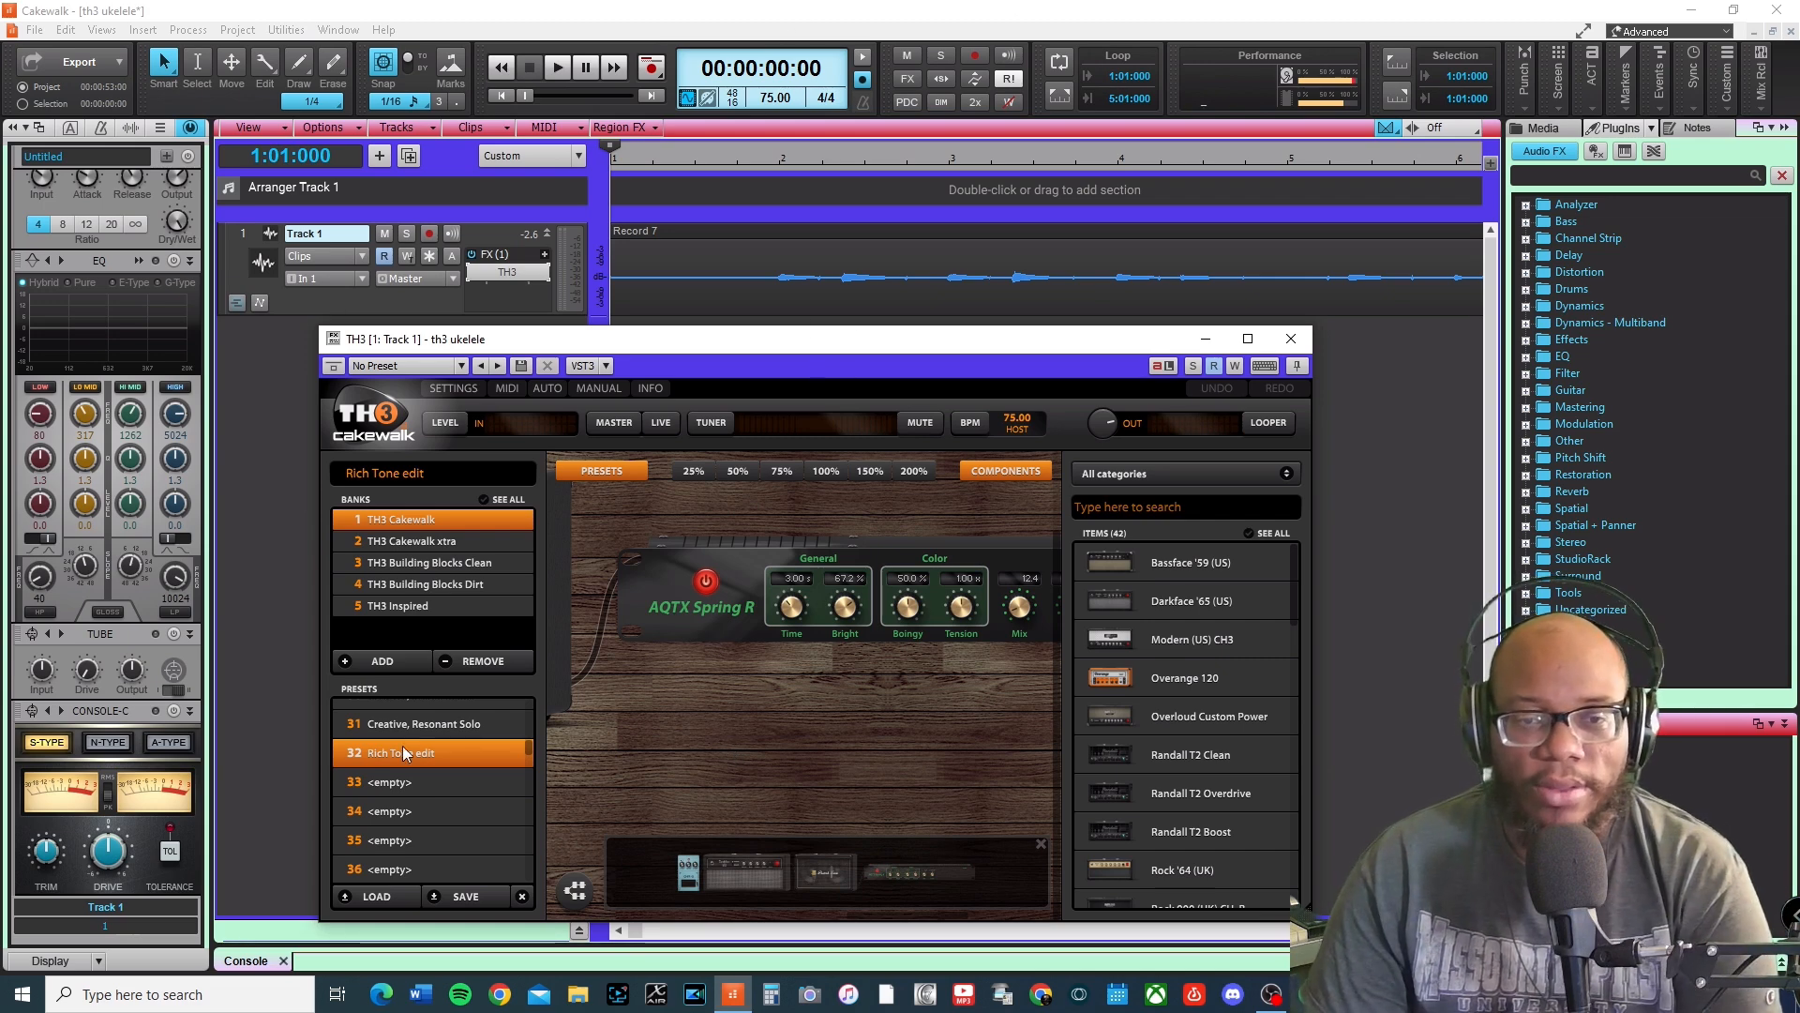
Compare the Creative, Resonant Solo preset with Rich Tone edit during playback.
click(410, 722)
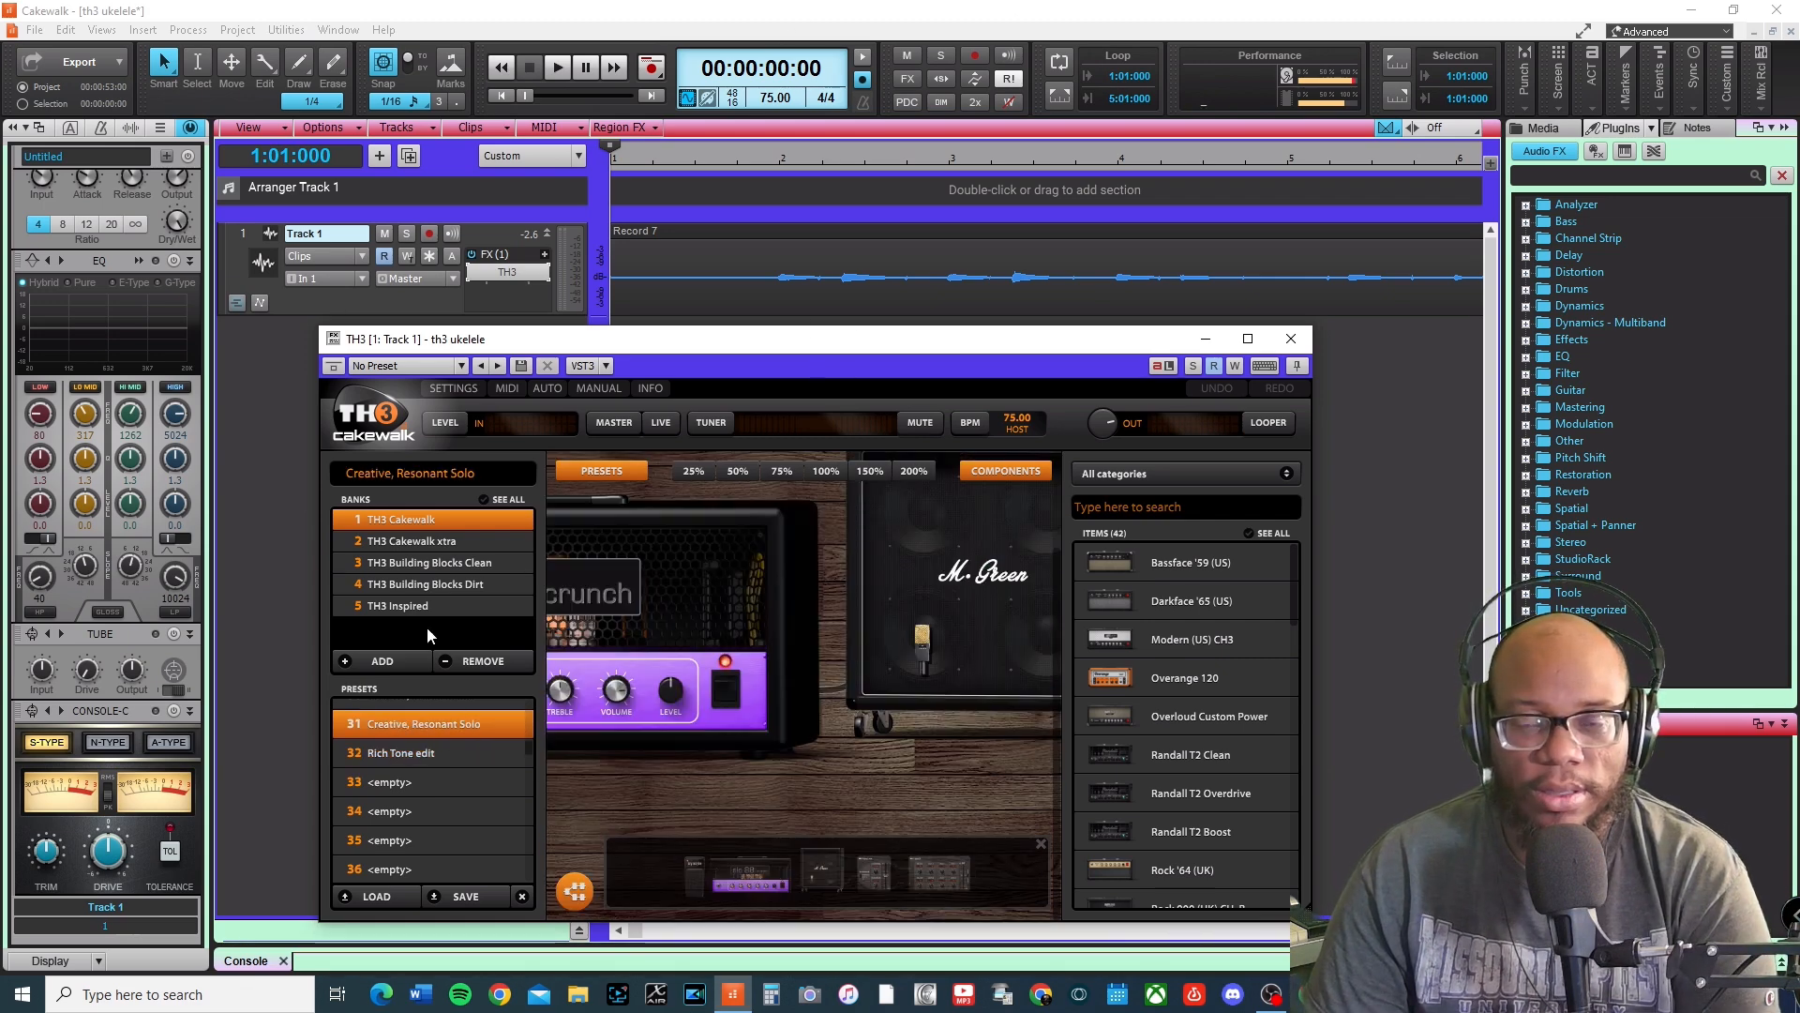
click(554, 71)
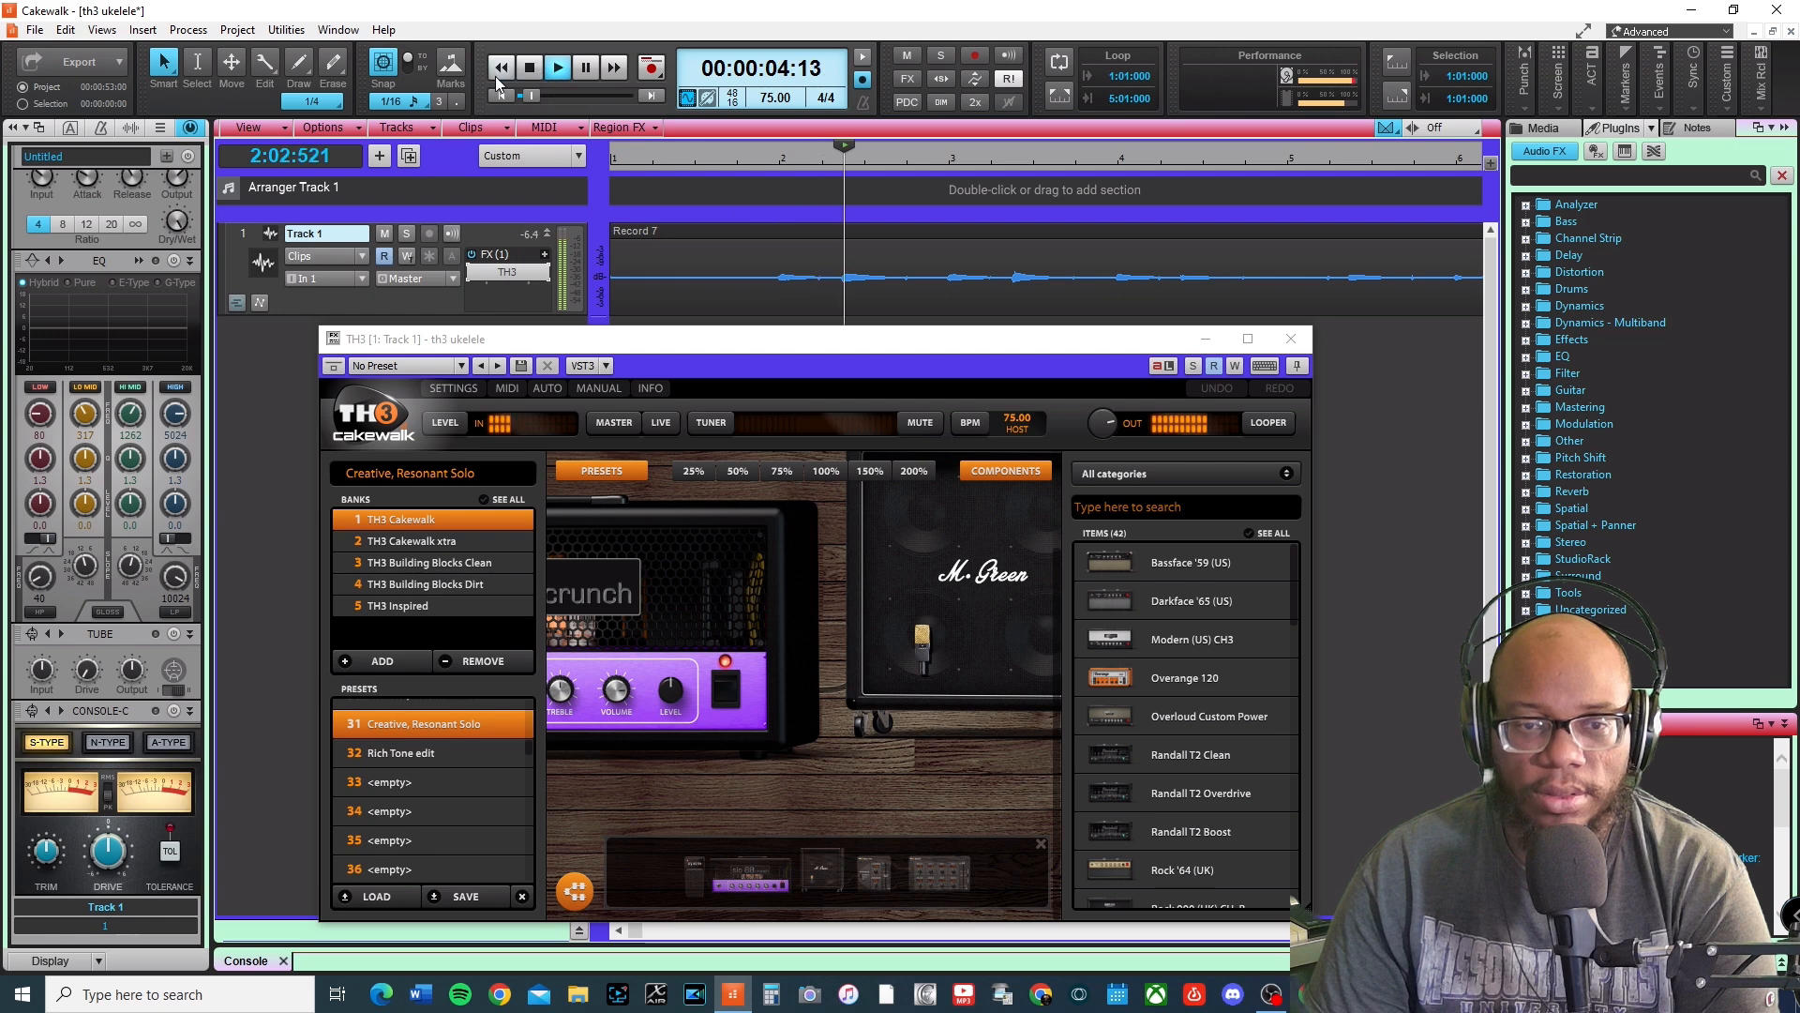
click(411, 754)
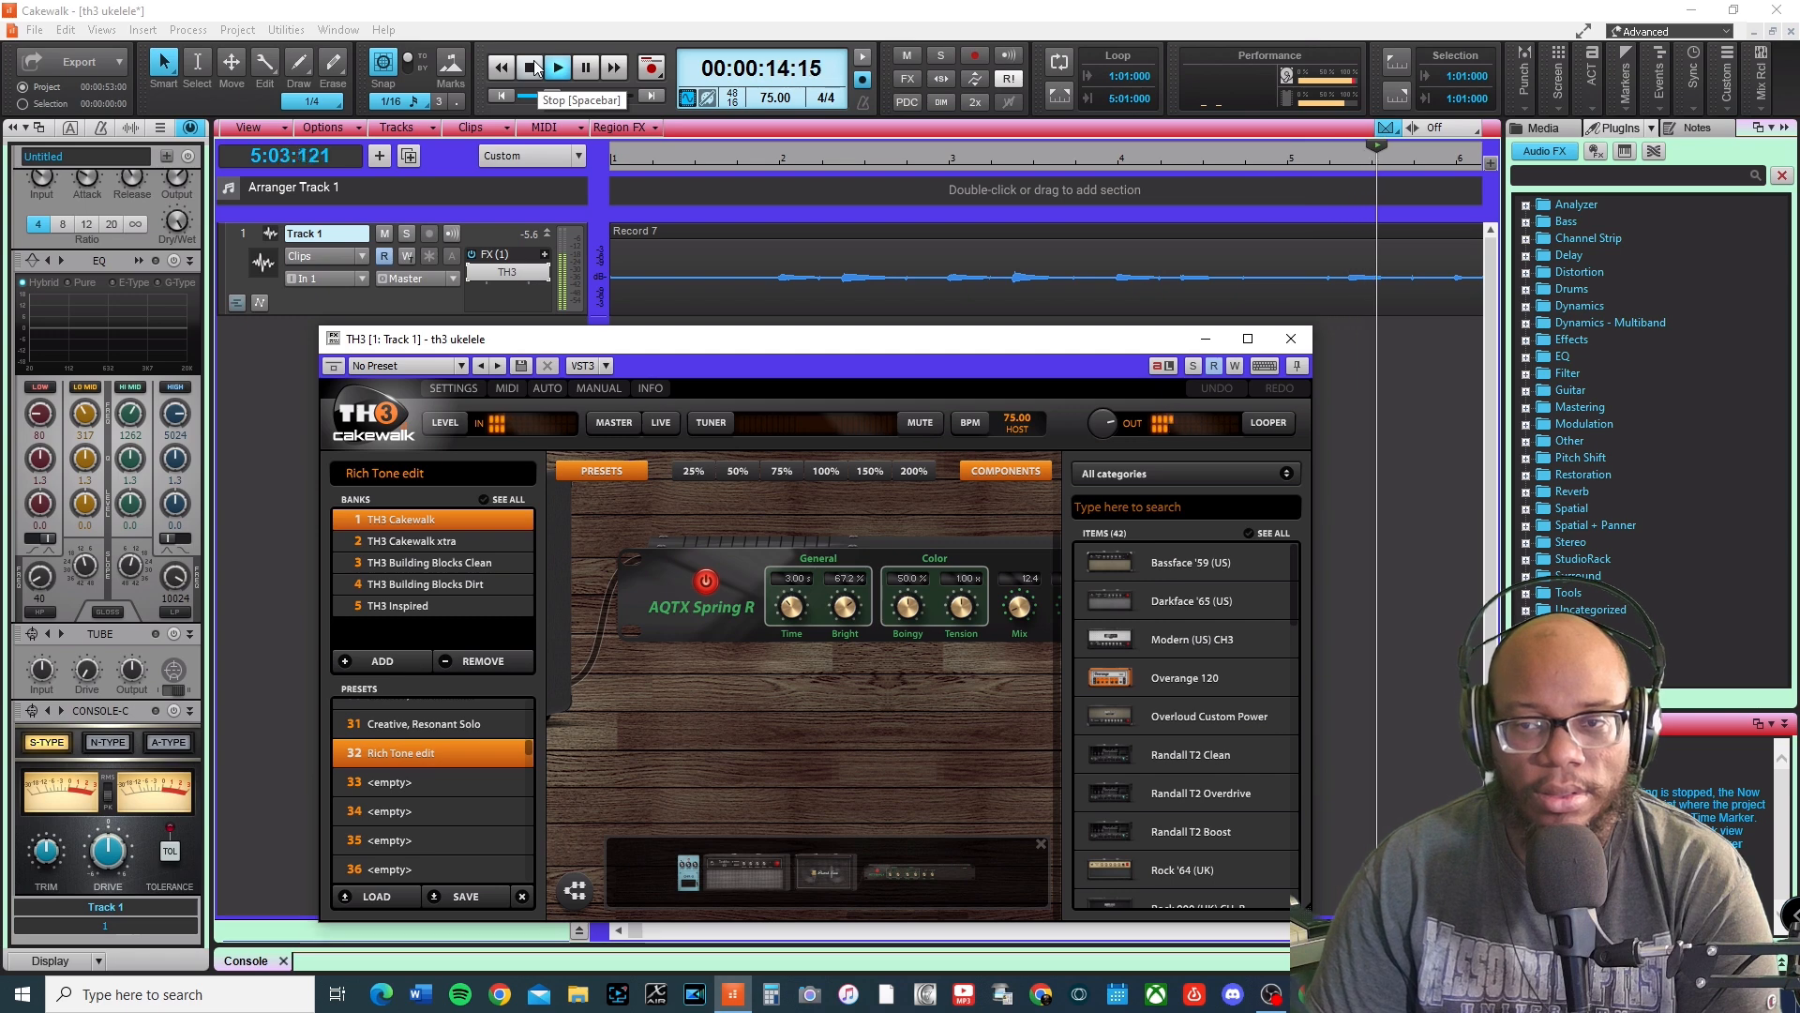
Switch the Darkface '65 amp from Normal to Bright.
drag(835, 740, 1191, 720)
drag(717, 787, 1041, 763)
drag(842, 767, 997, 751)
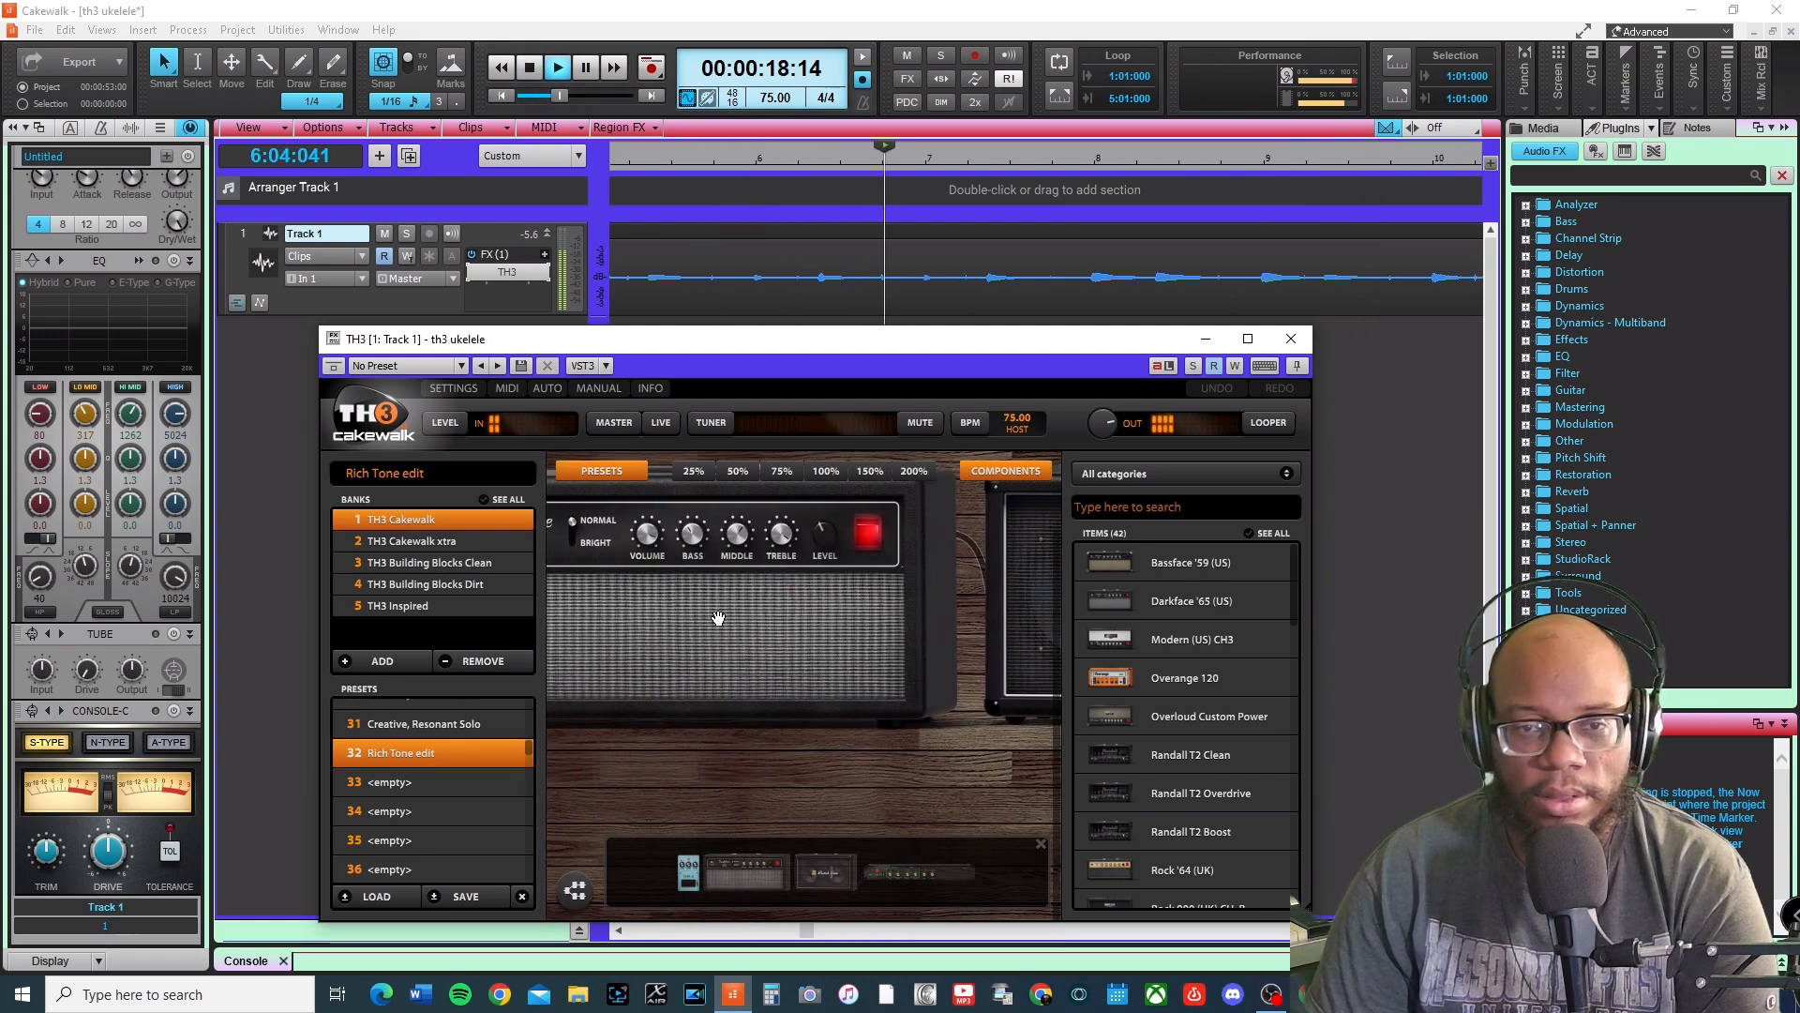
drag(701, 542, 692, 527)
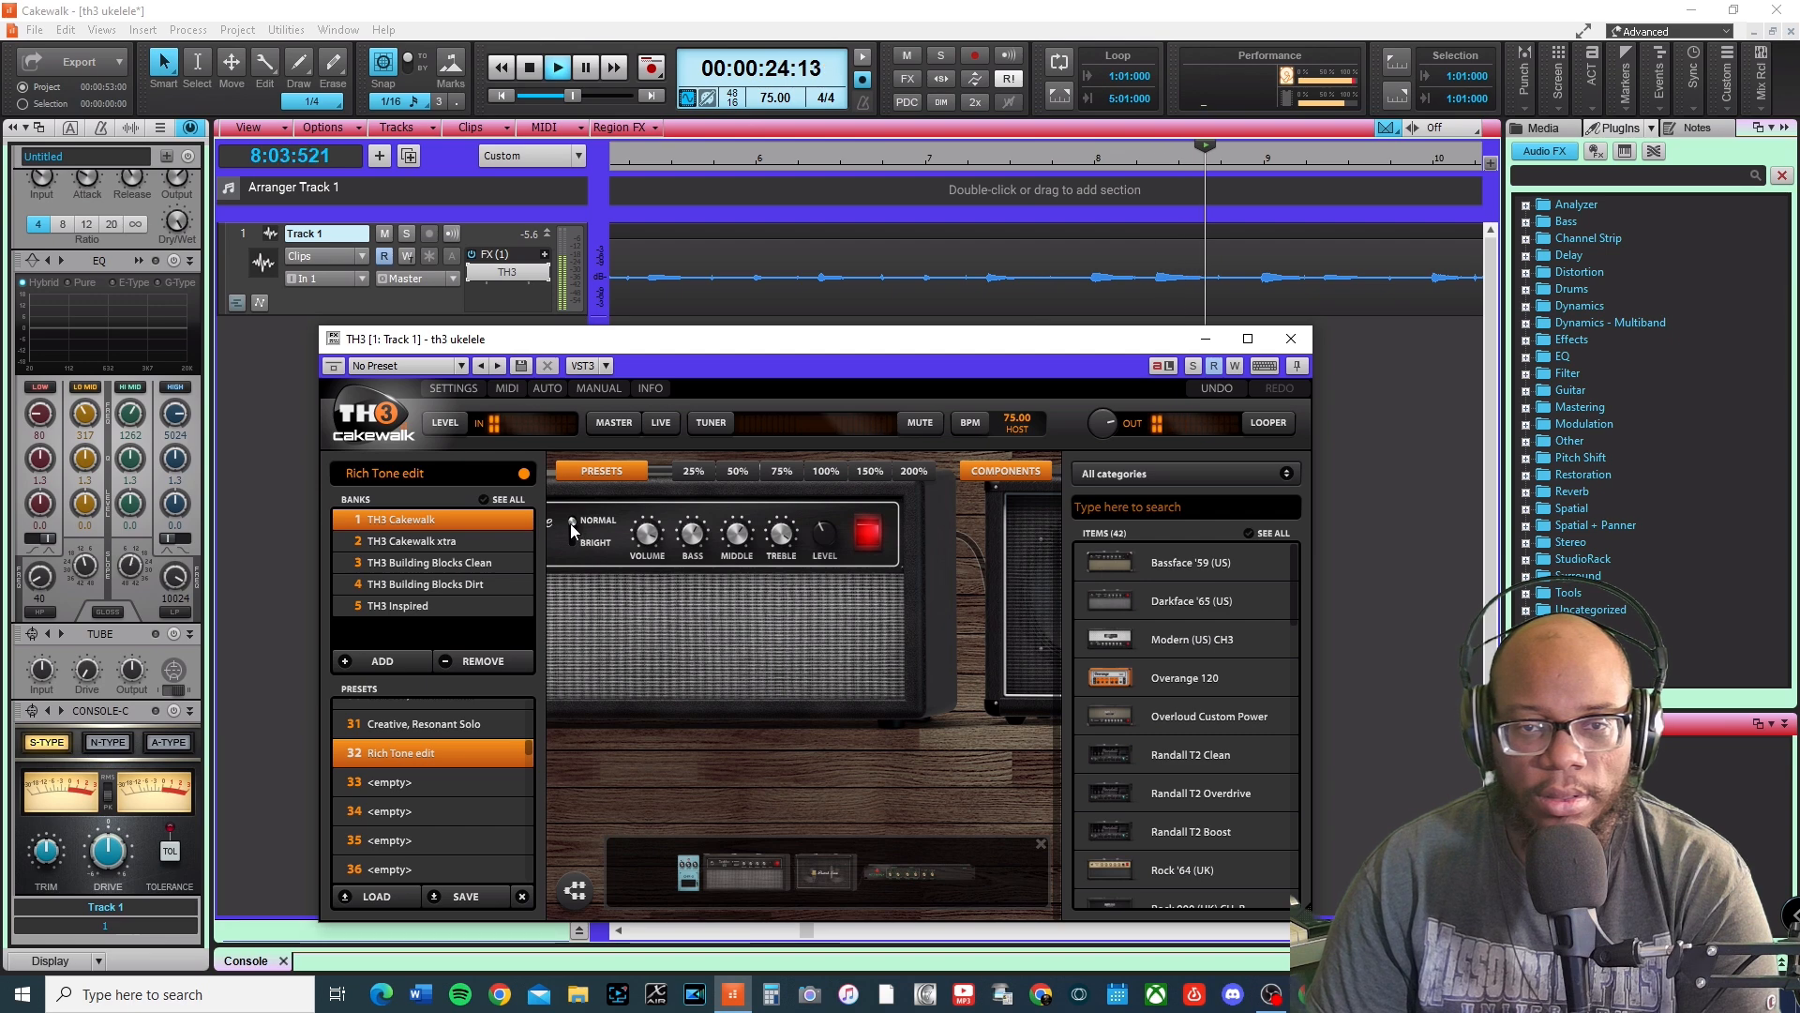
drag(572, 523, 576, 542)
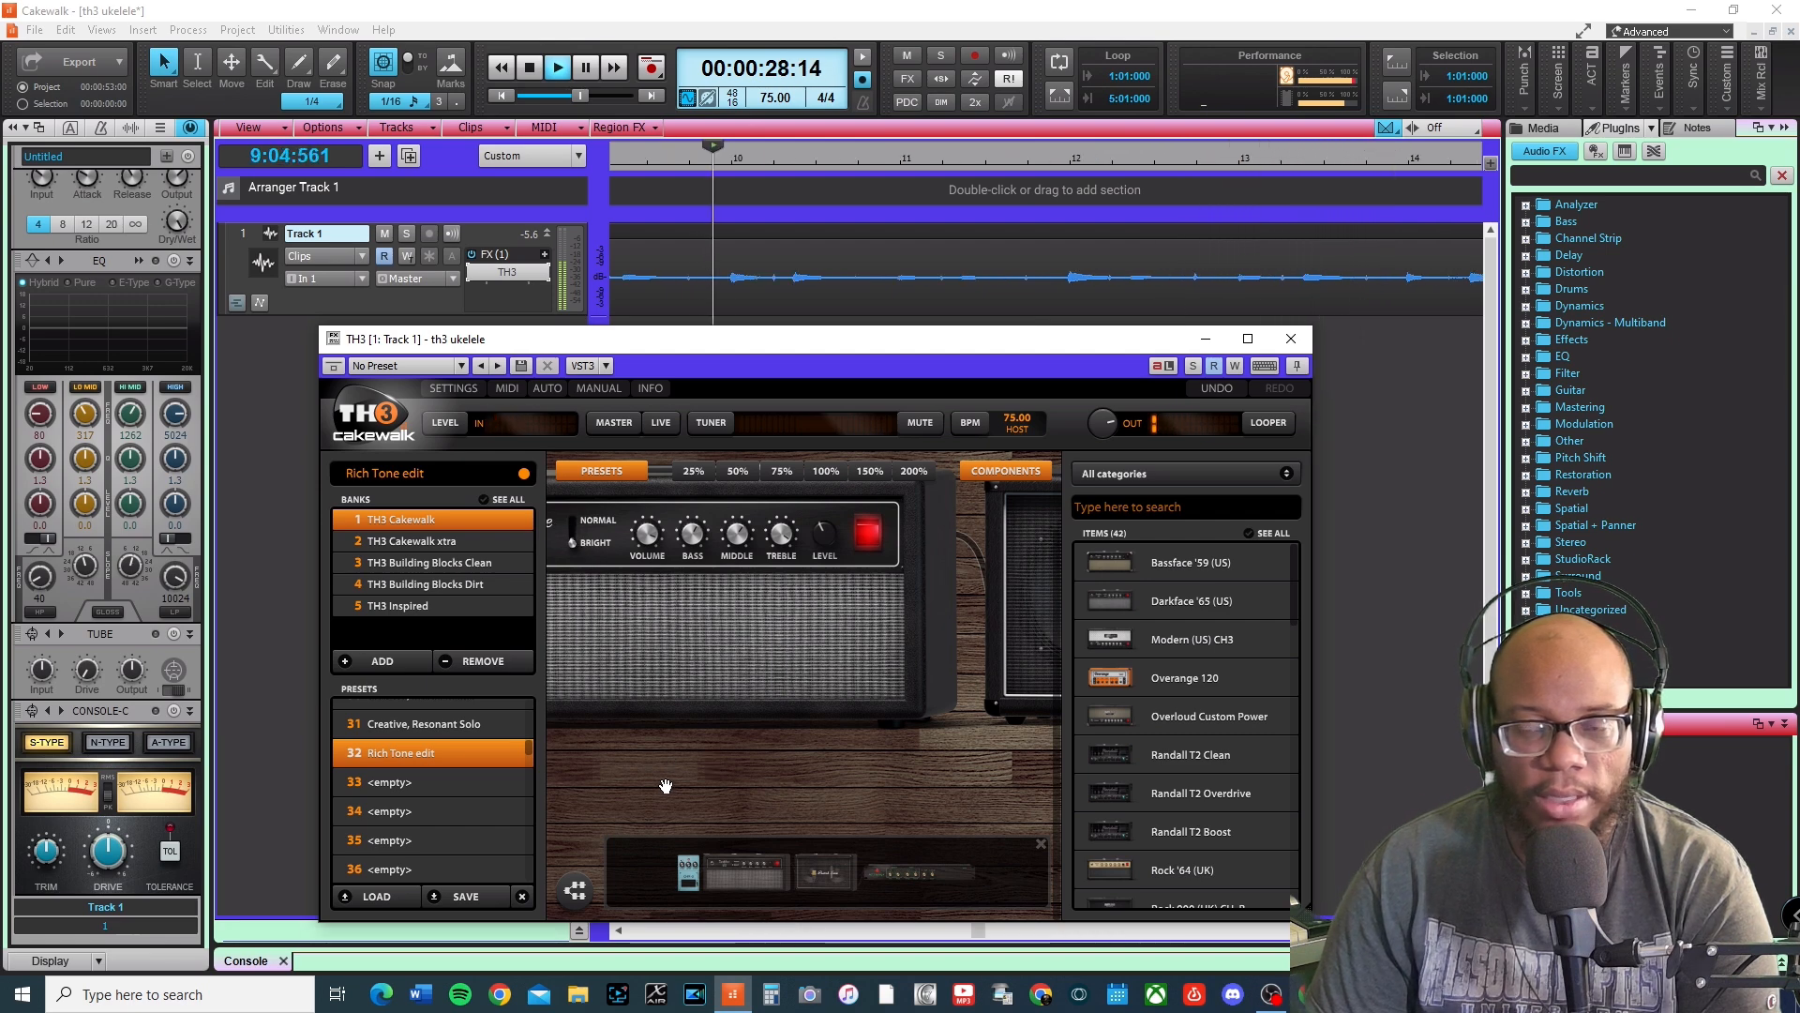
Replace the rig's British State cabinet with the 2x12 Bluelux (US) cabinet.
drag(606, 667, 854, 797)
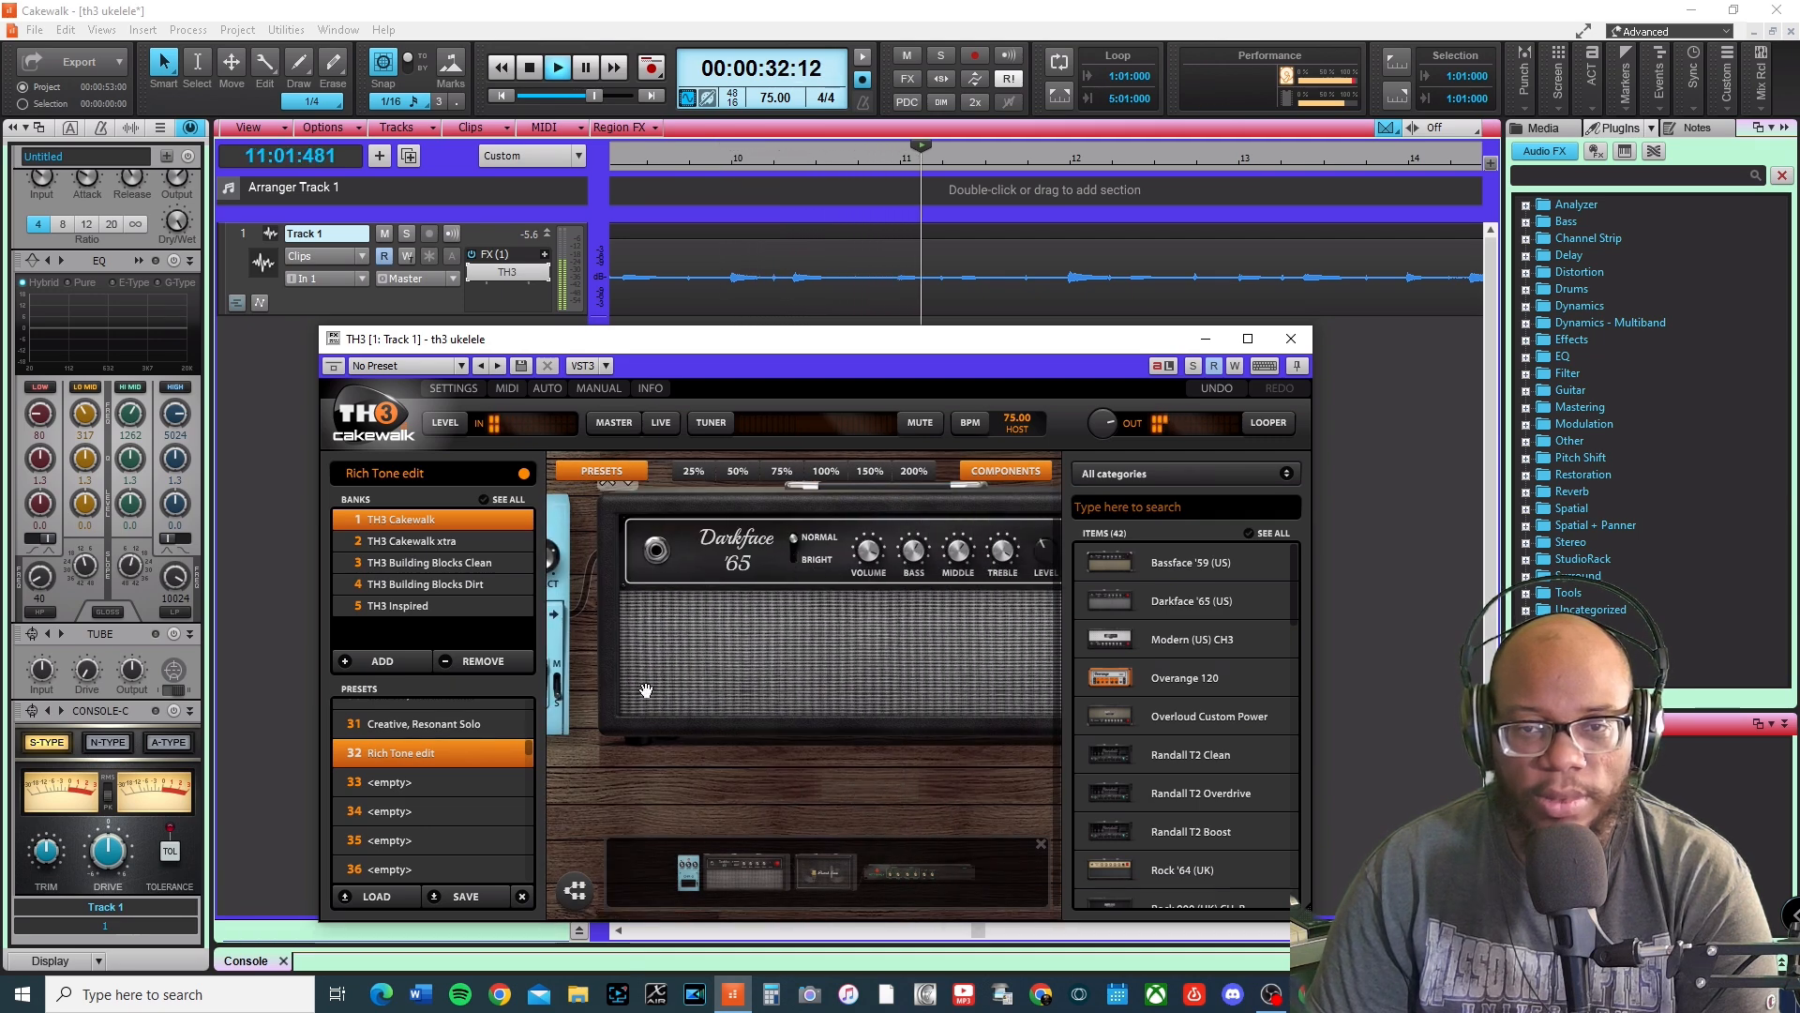
mouse_move(694, 816)
mouse_down()
mouse_move(902, 817)
mouse_move(686, 815)
mouse_move(676, 833)
mouse_up()
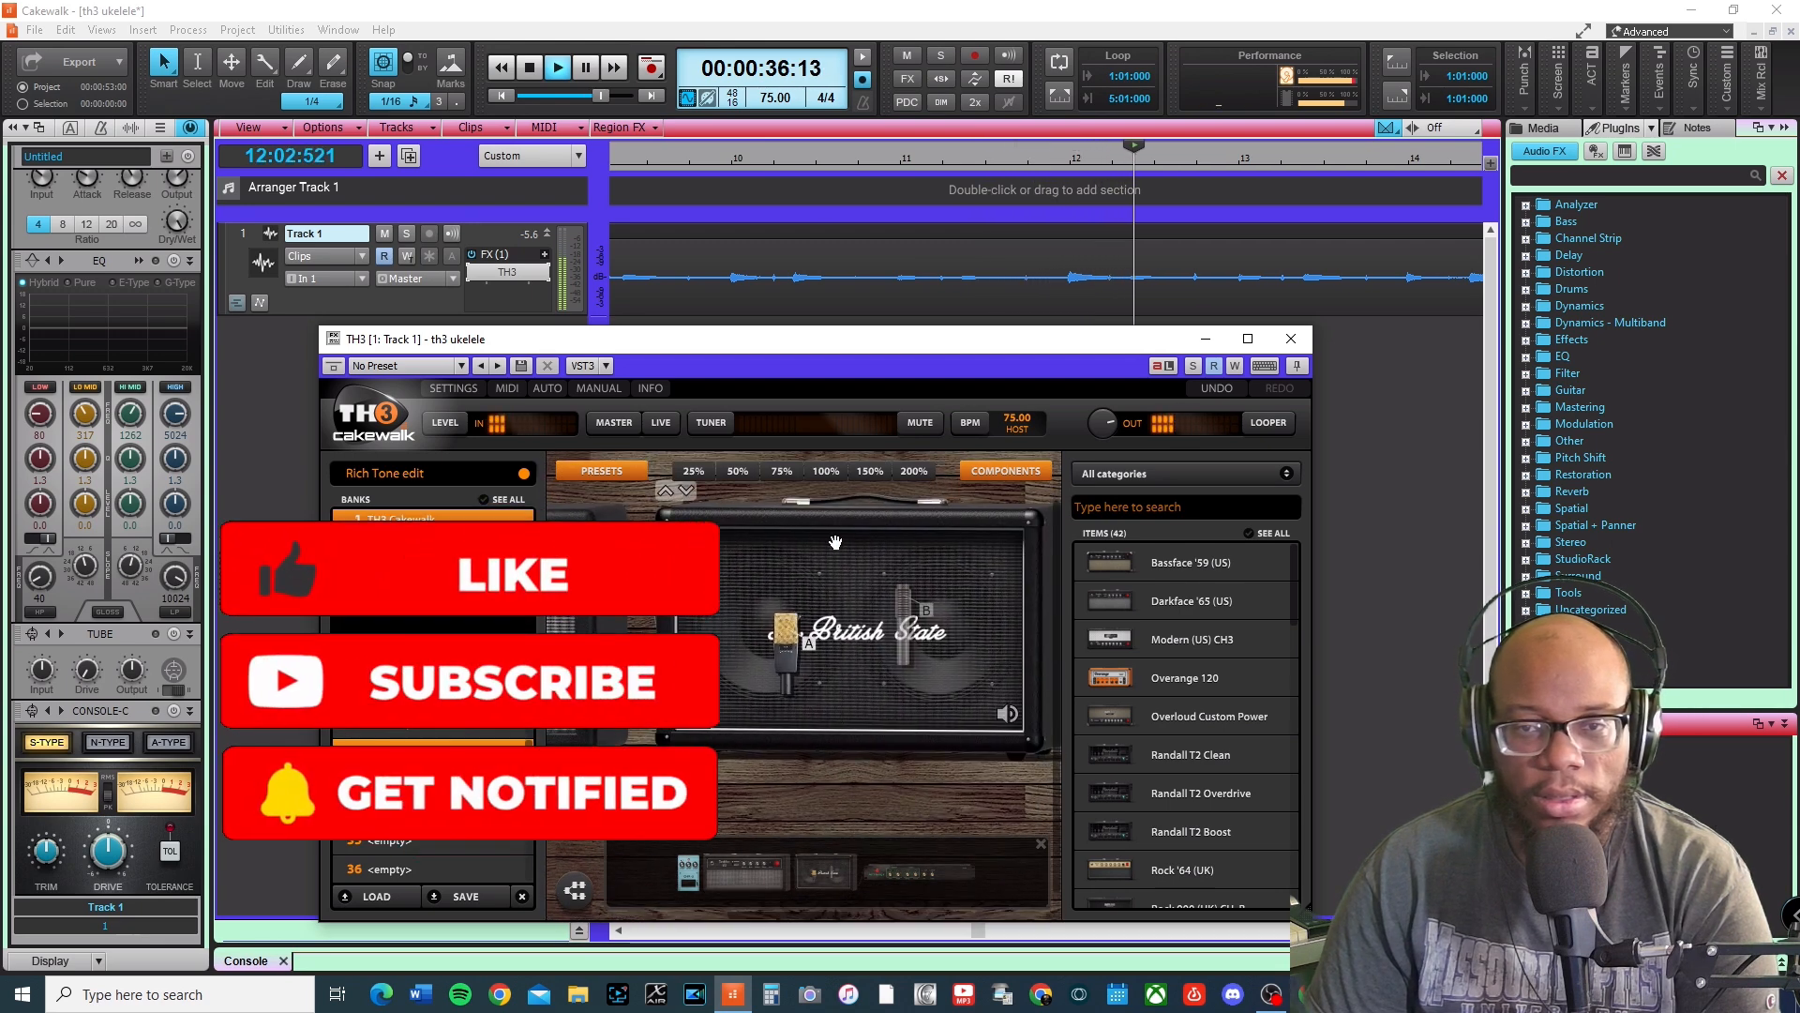
right_click(907, 535)
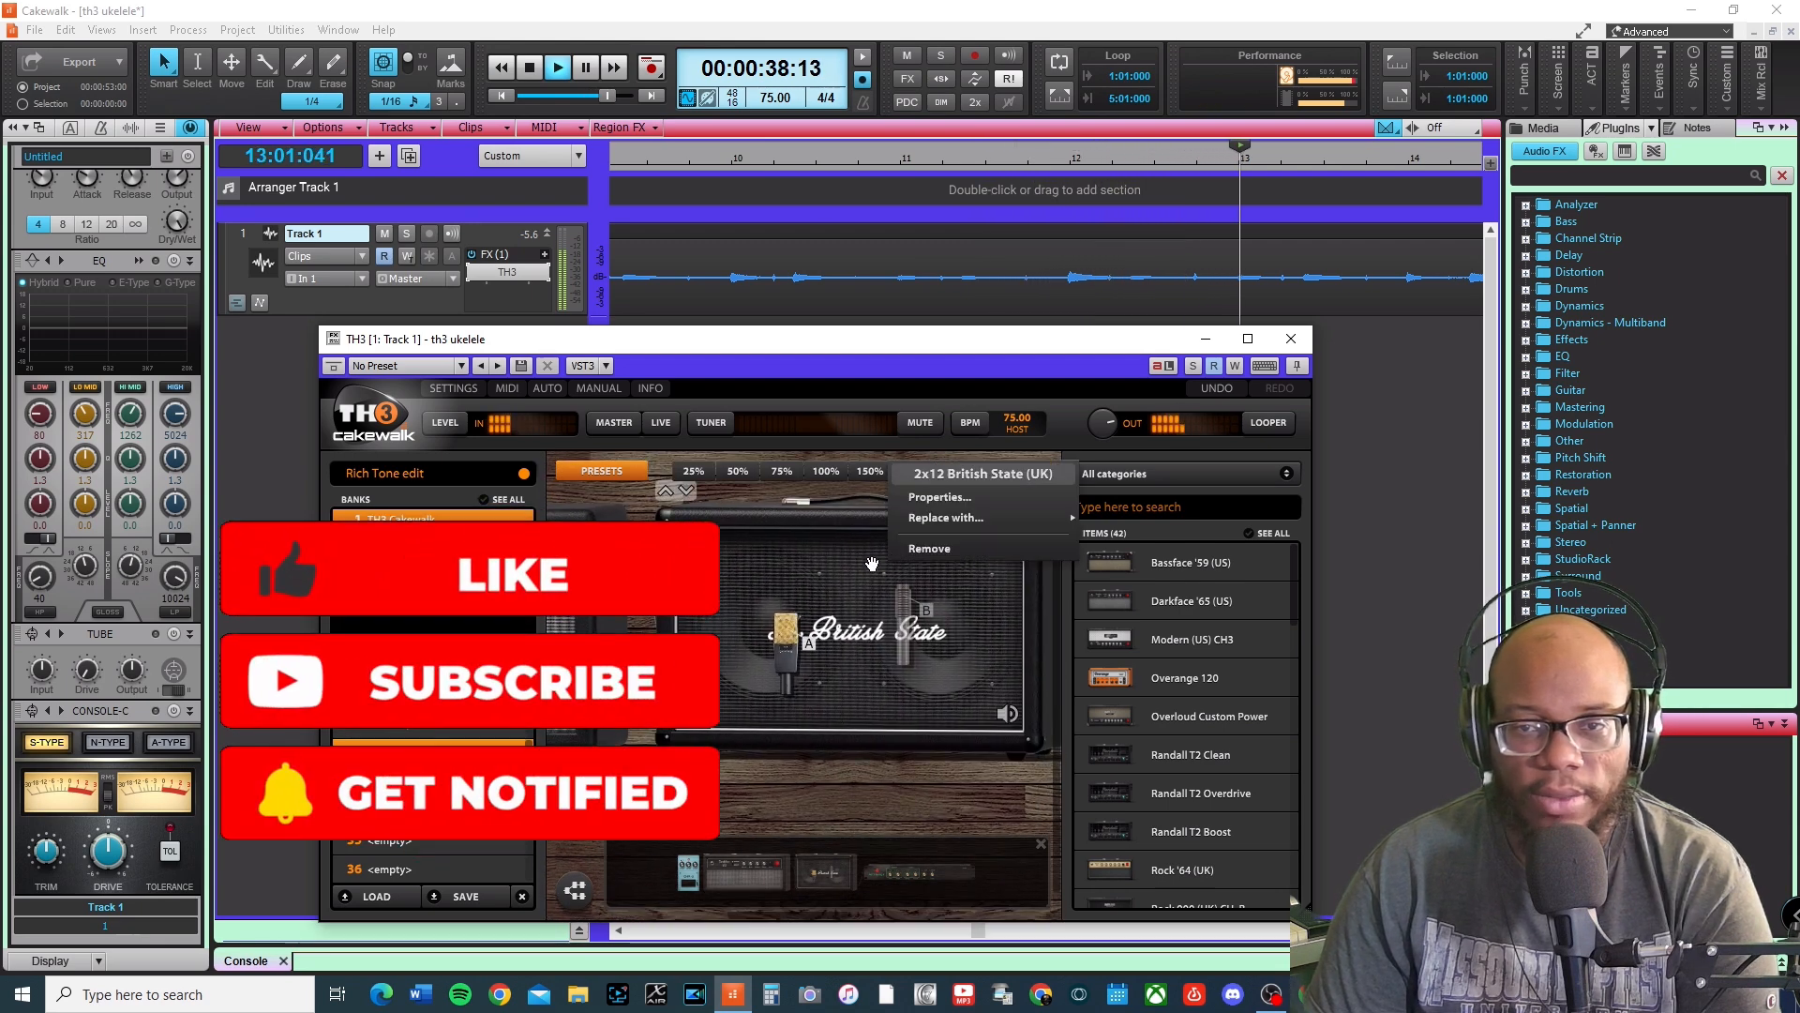
mouse_move(998, 516)
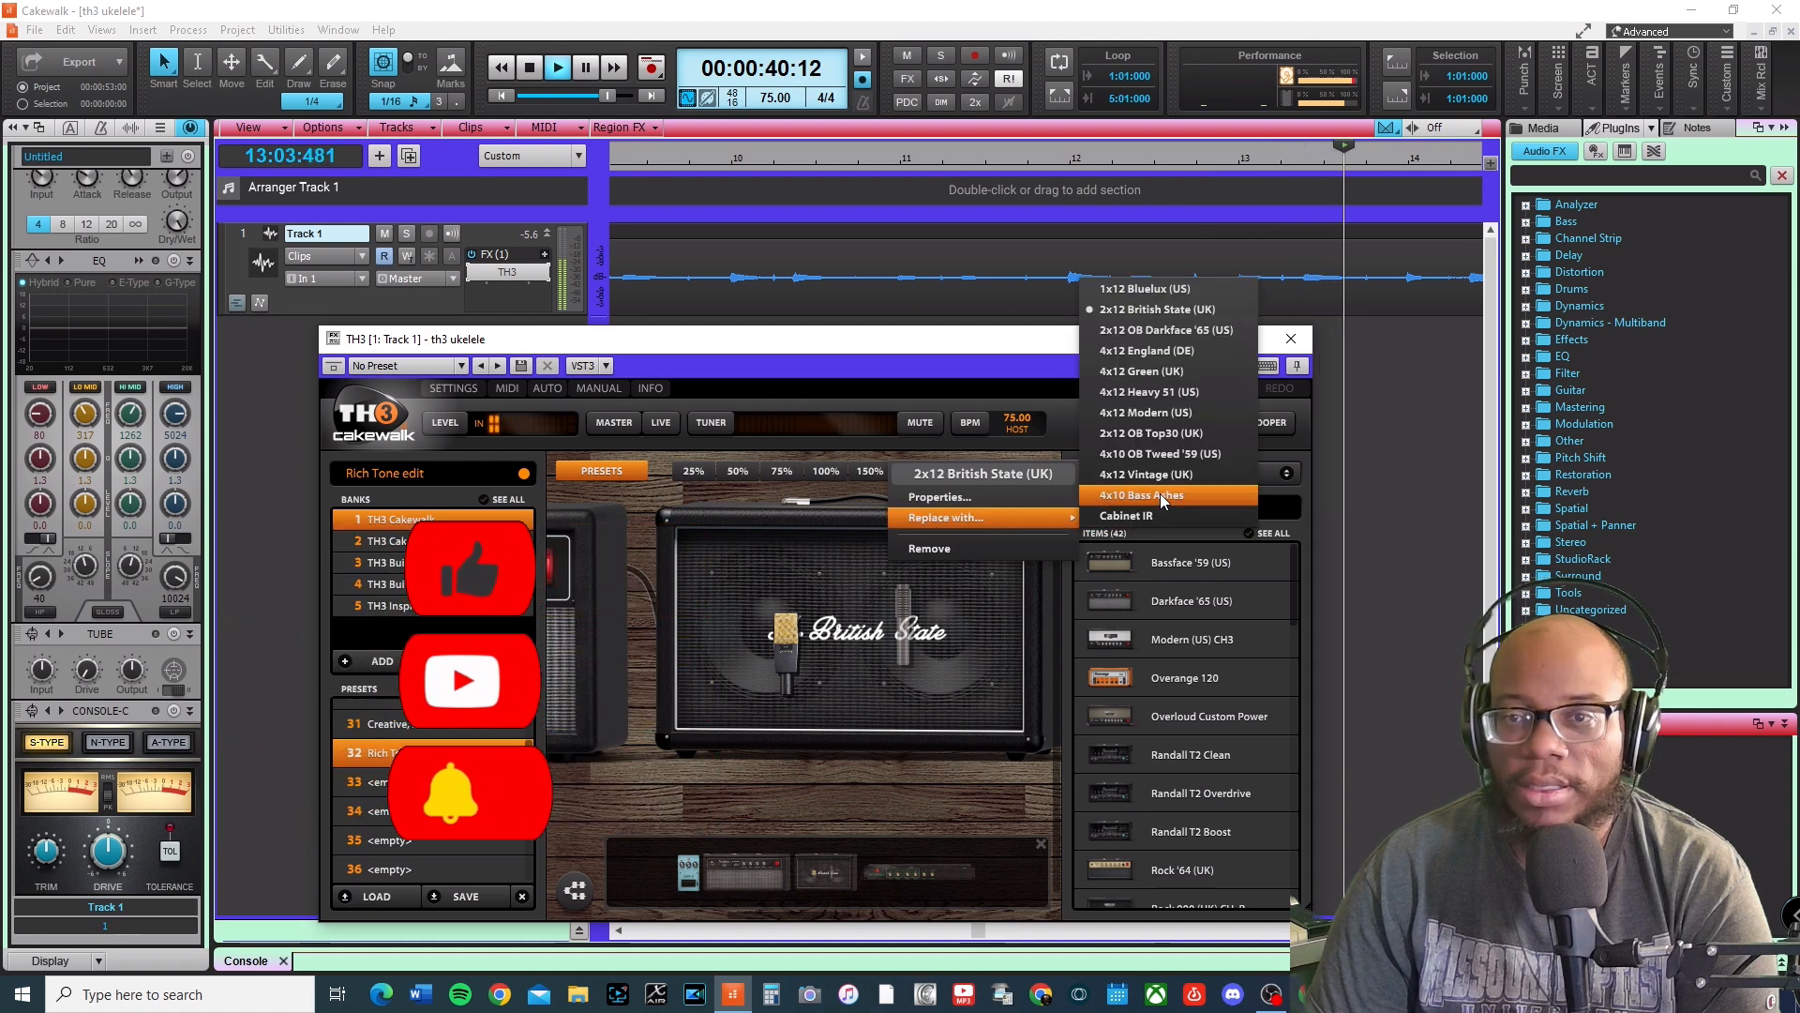
click(1222, 286)
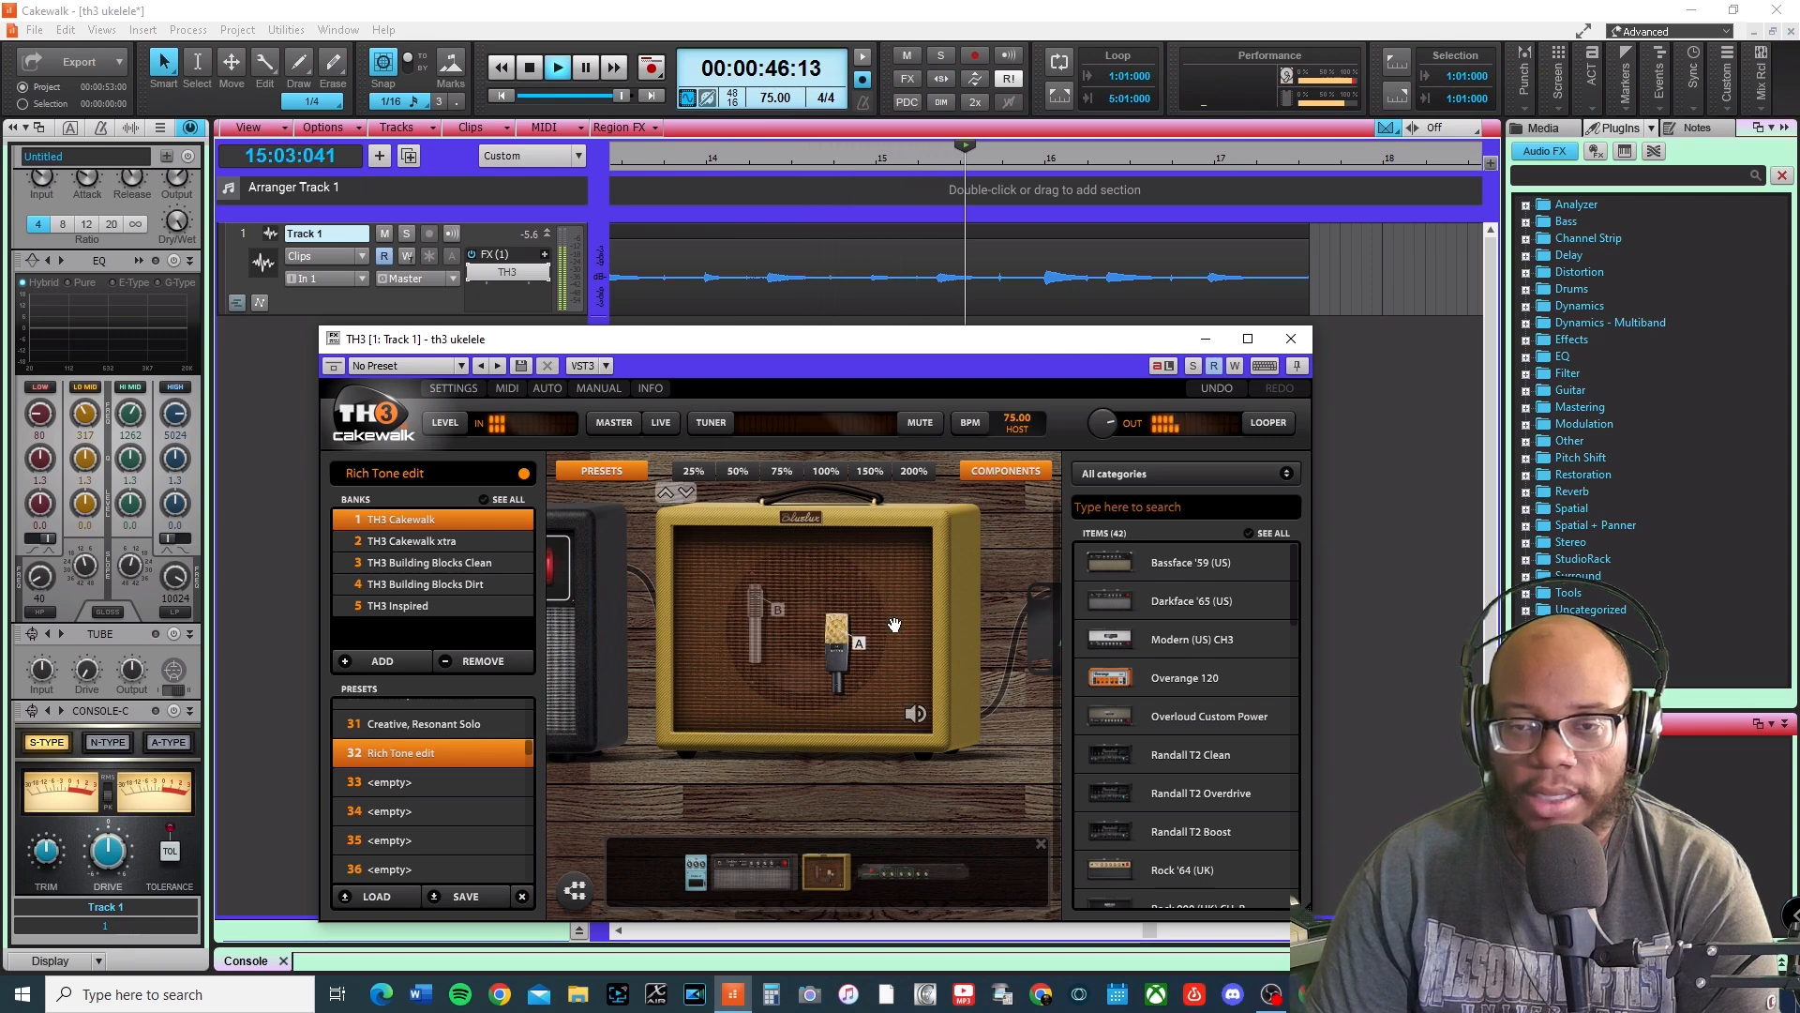
Split the track's clip at 1:04:000 and delete the segment before the split.
drag(955, 784, 762, 745)
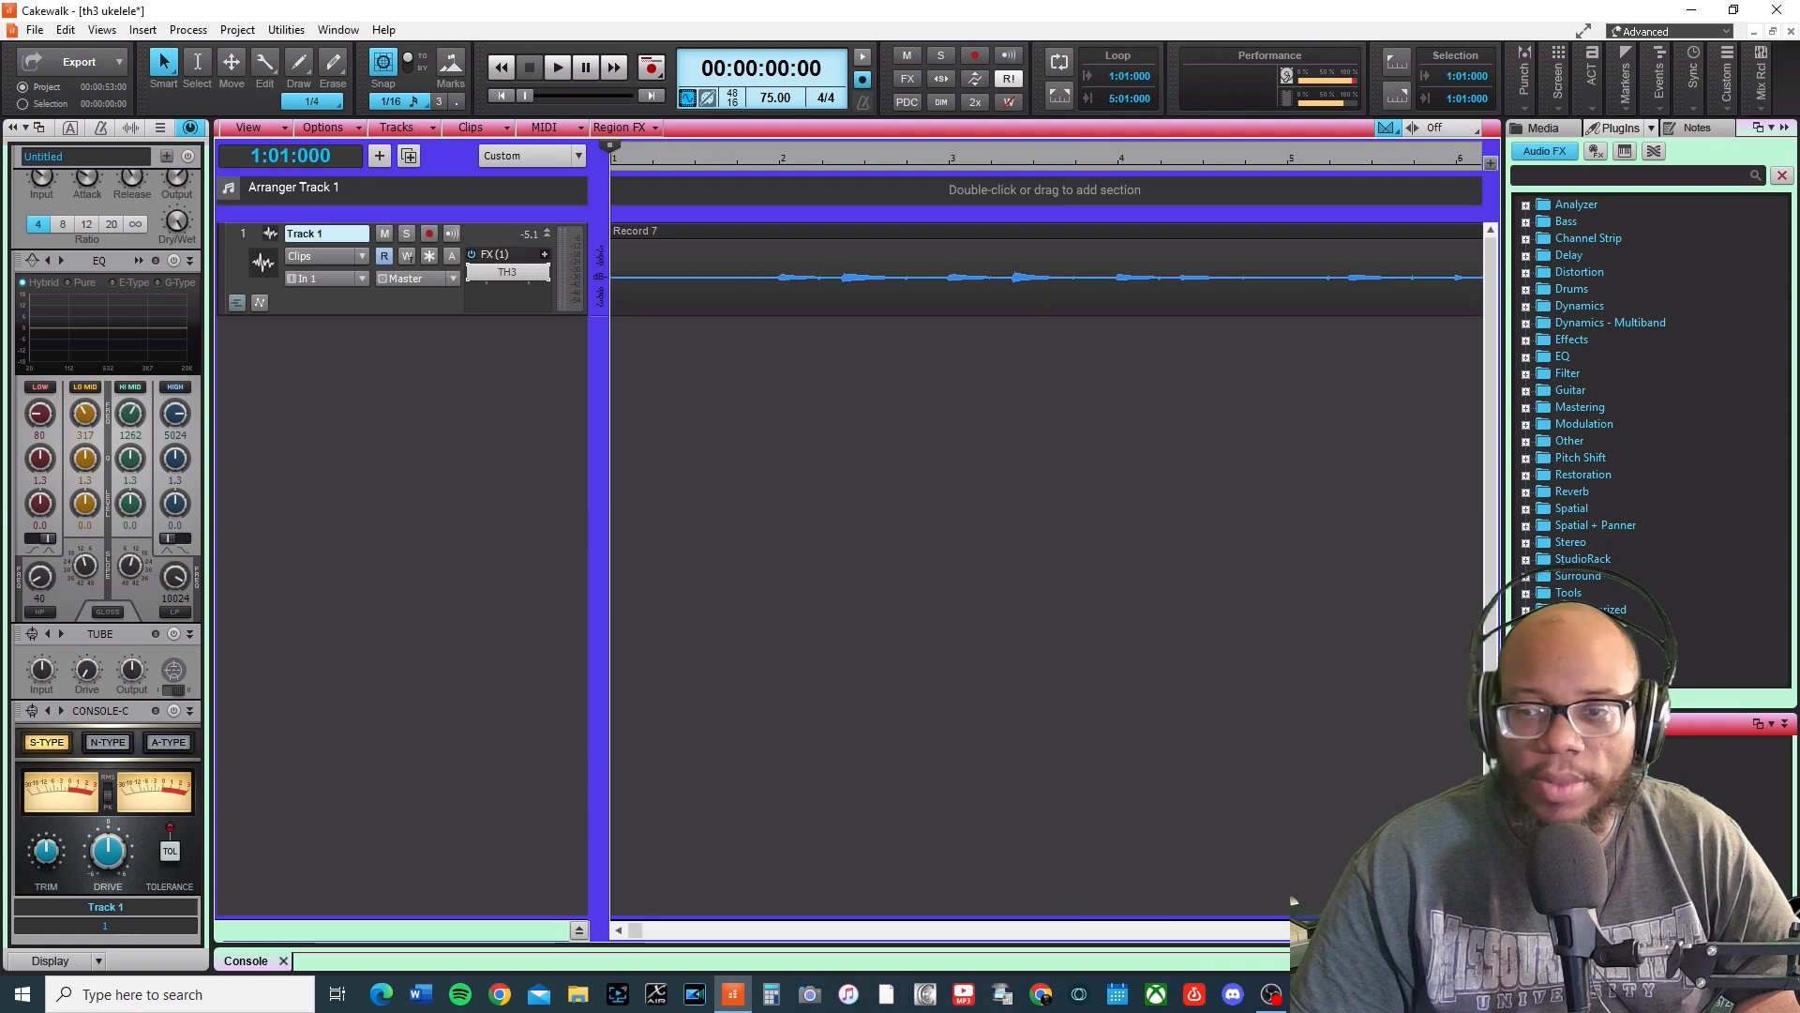
key(ctrl+Left)
key(ctrl+Left)
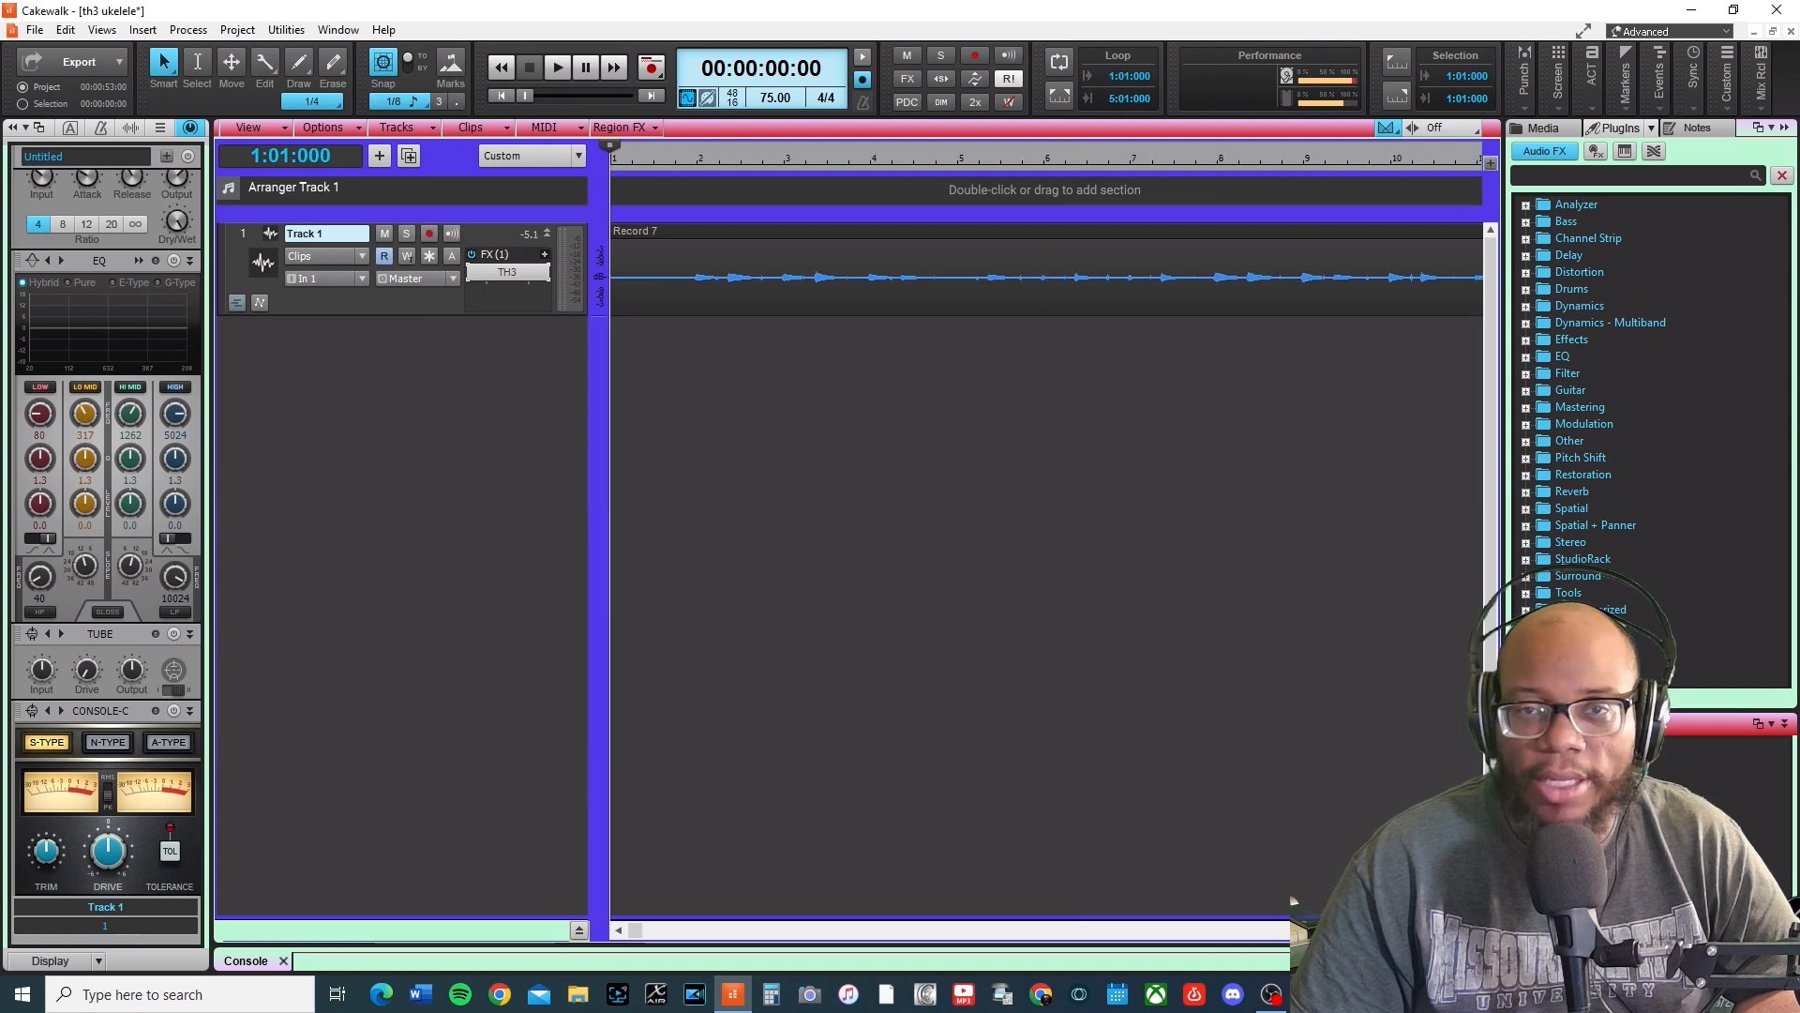
click(674, 156)
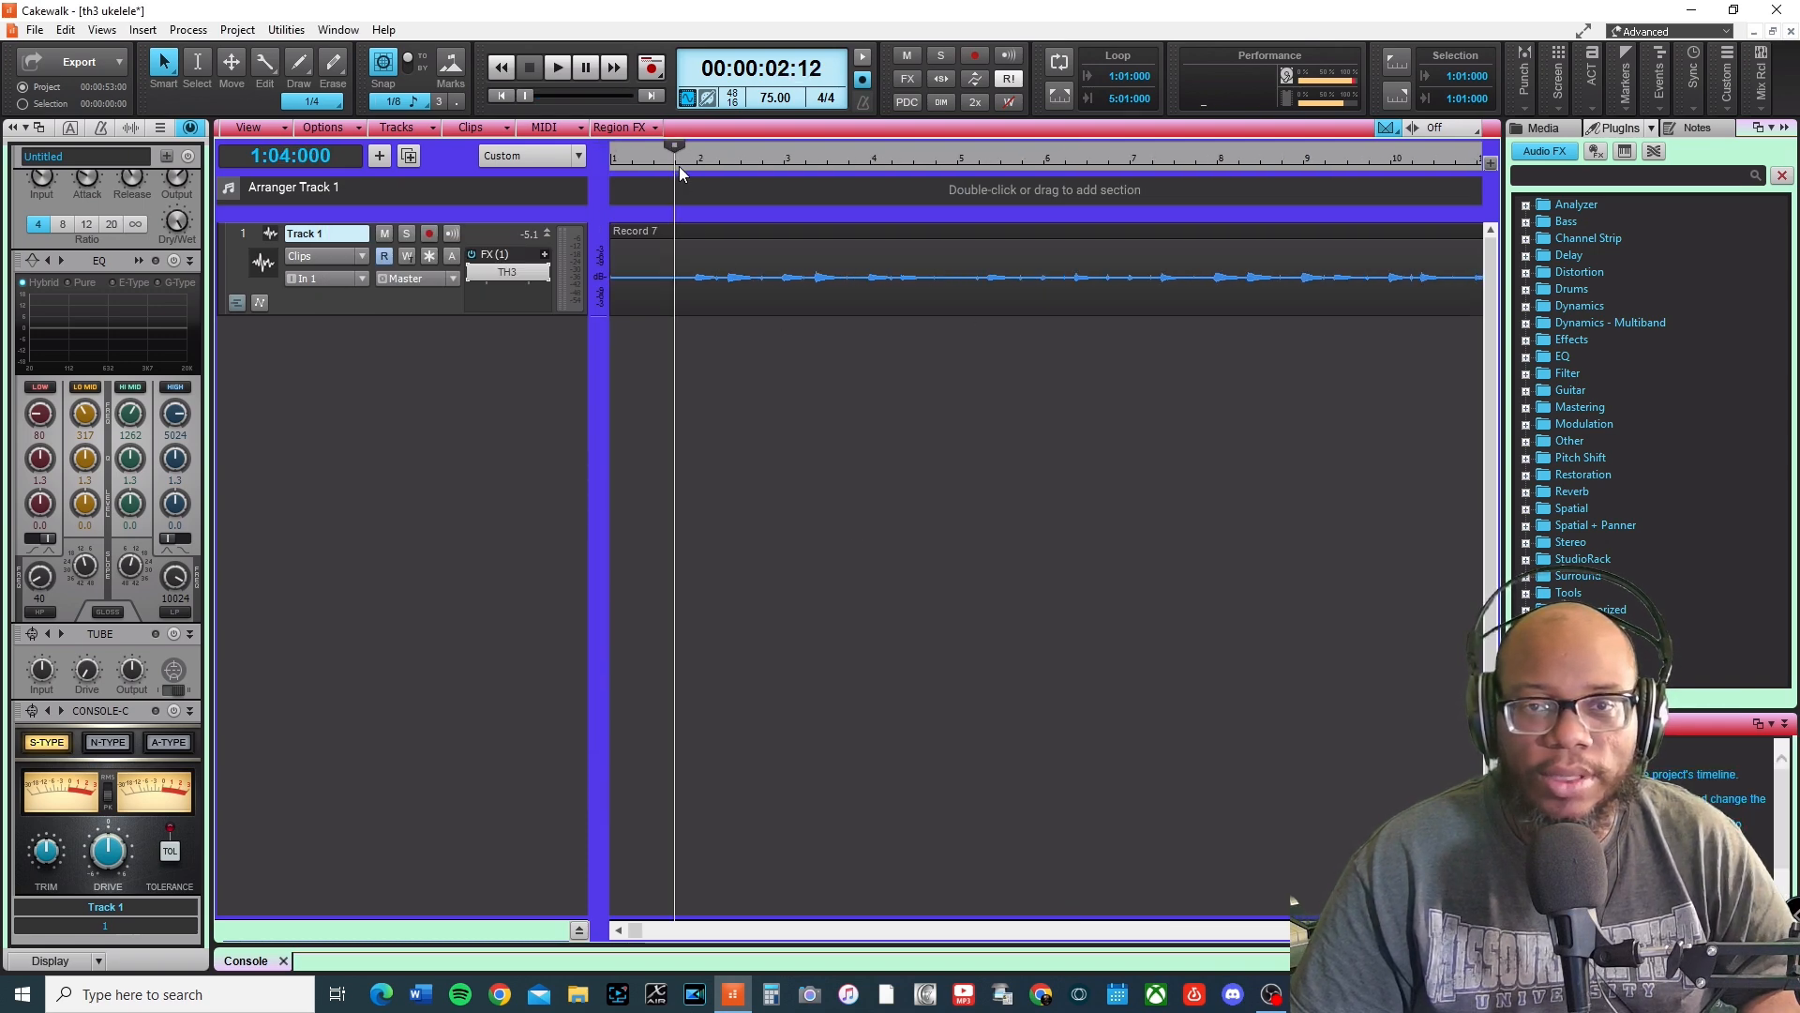
click(673, 271)
key(s)
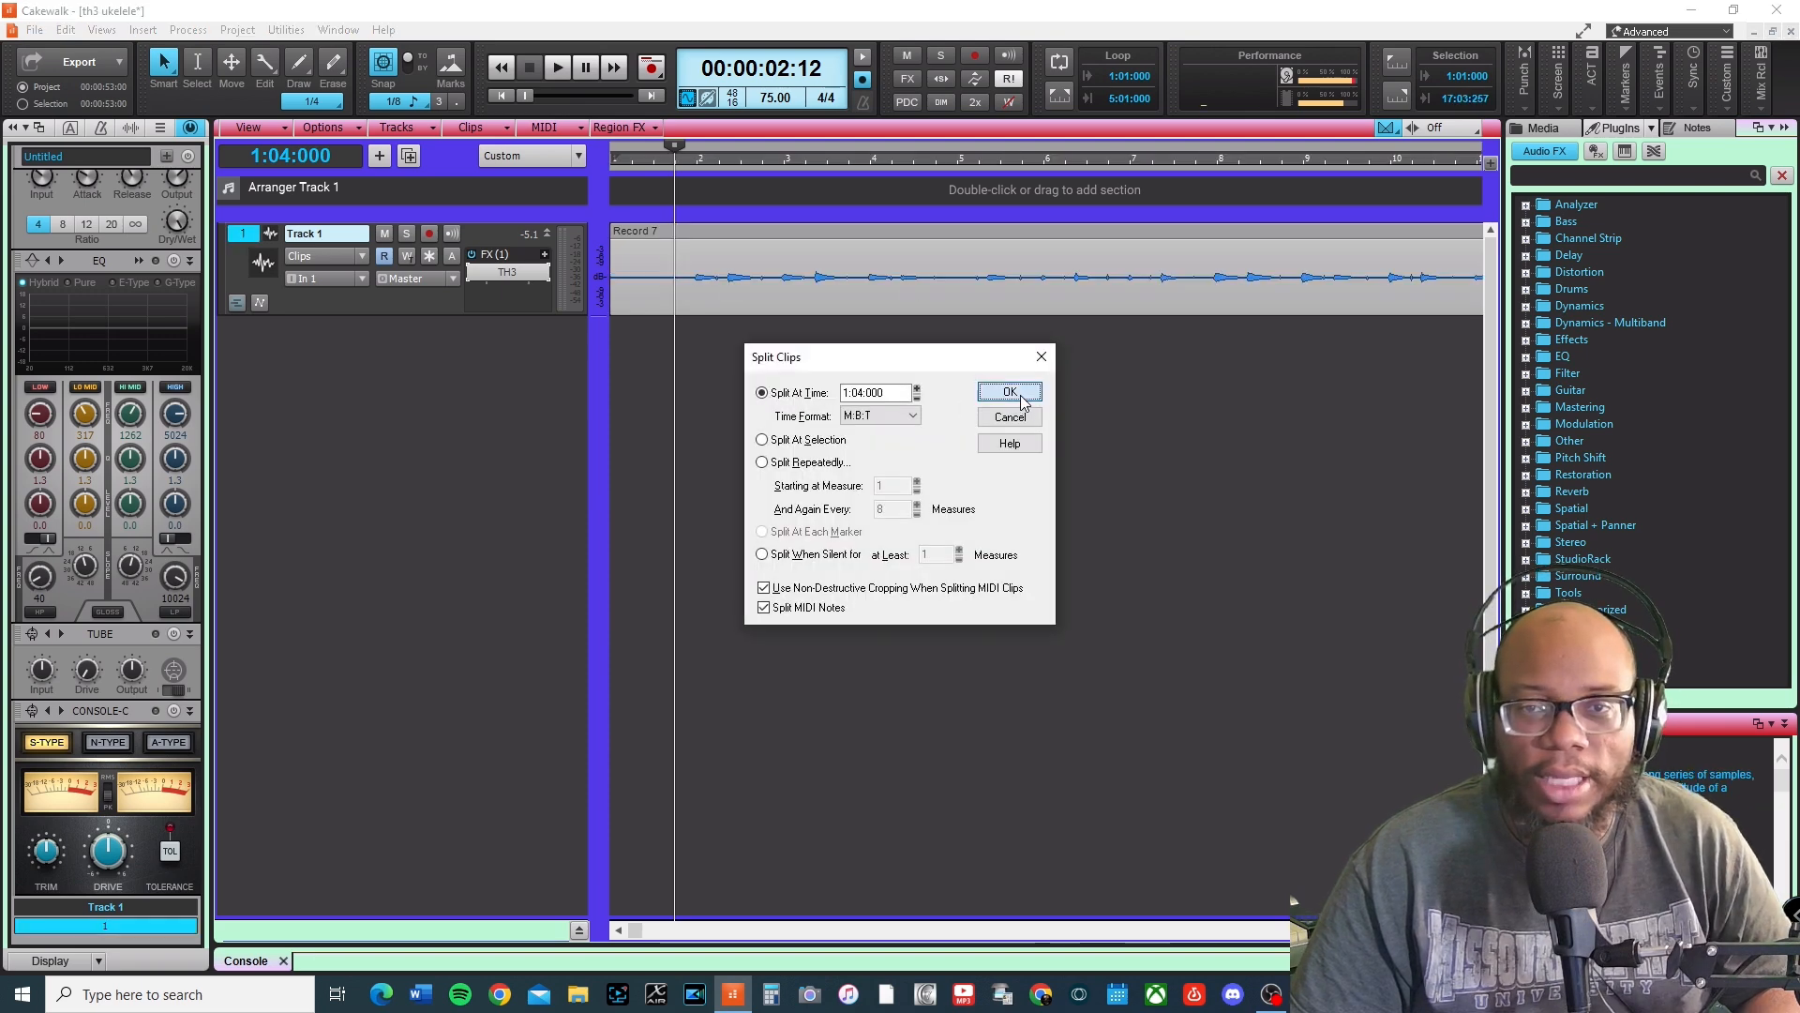
click(1009, 392)
click(634, 234)
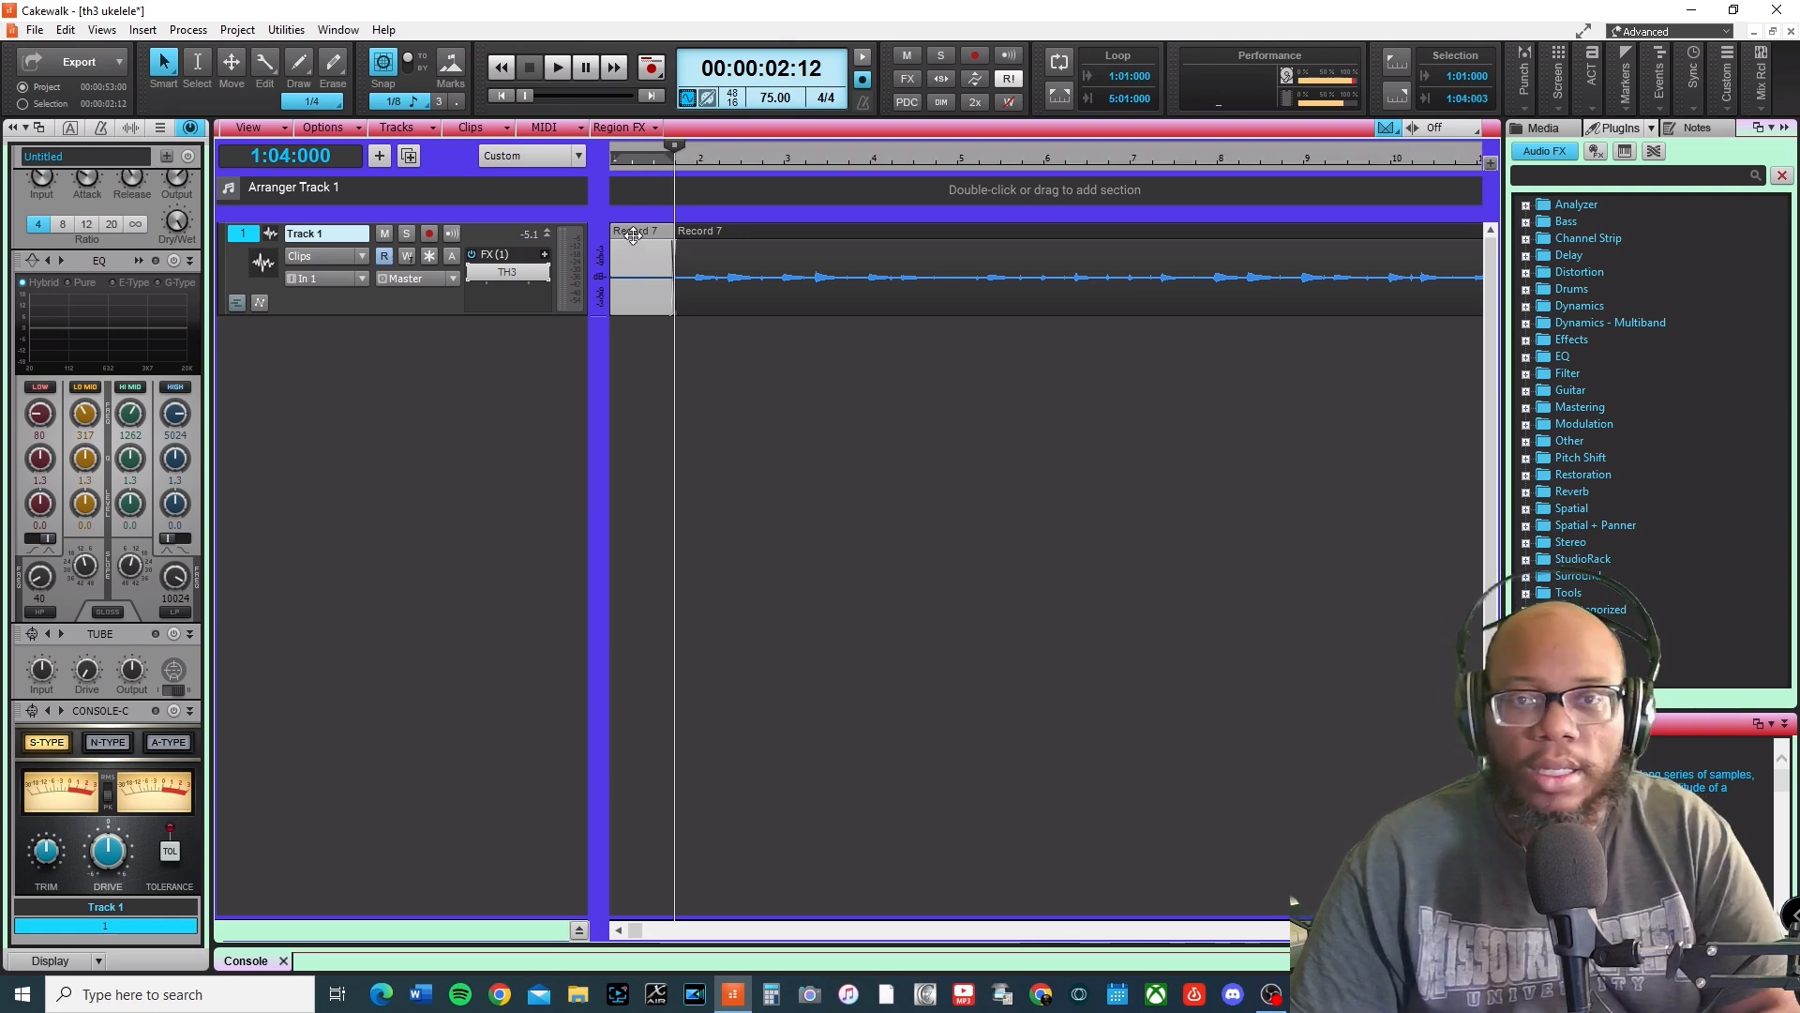
key(Delete)
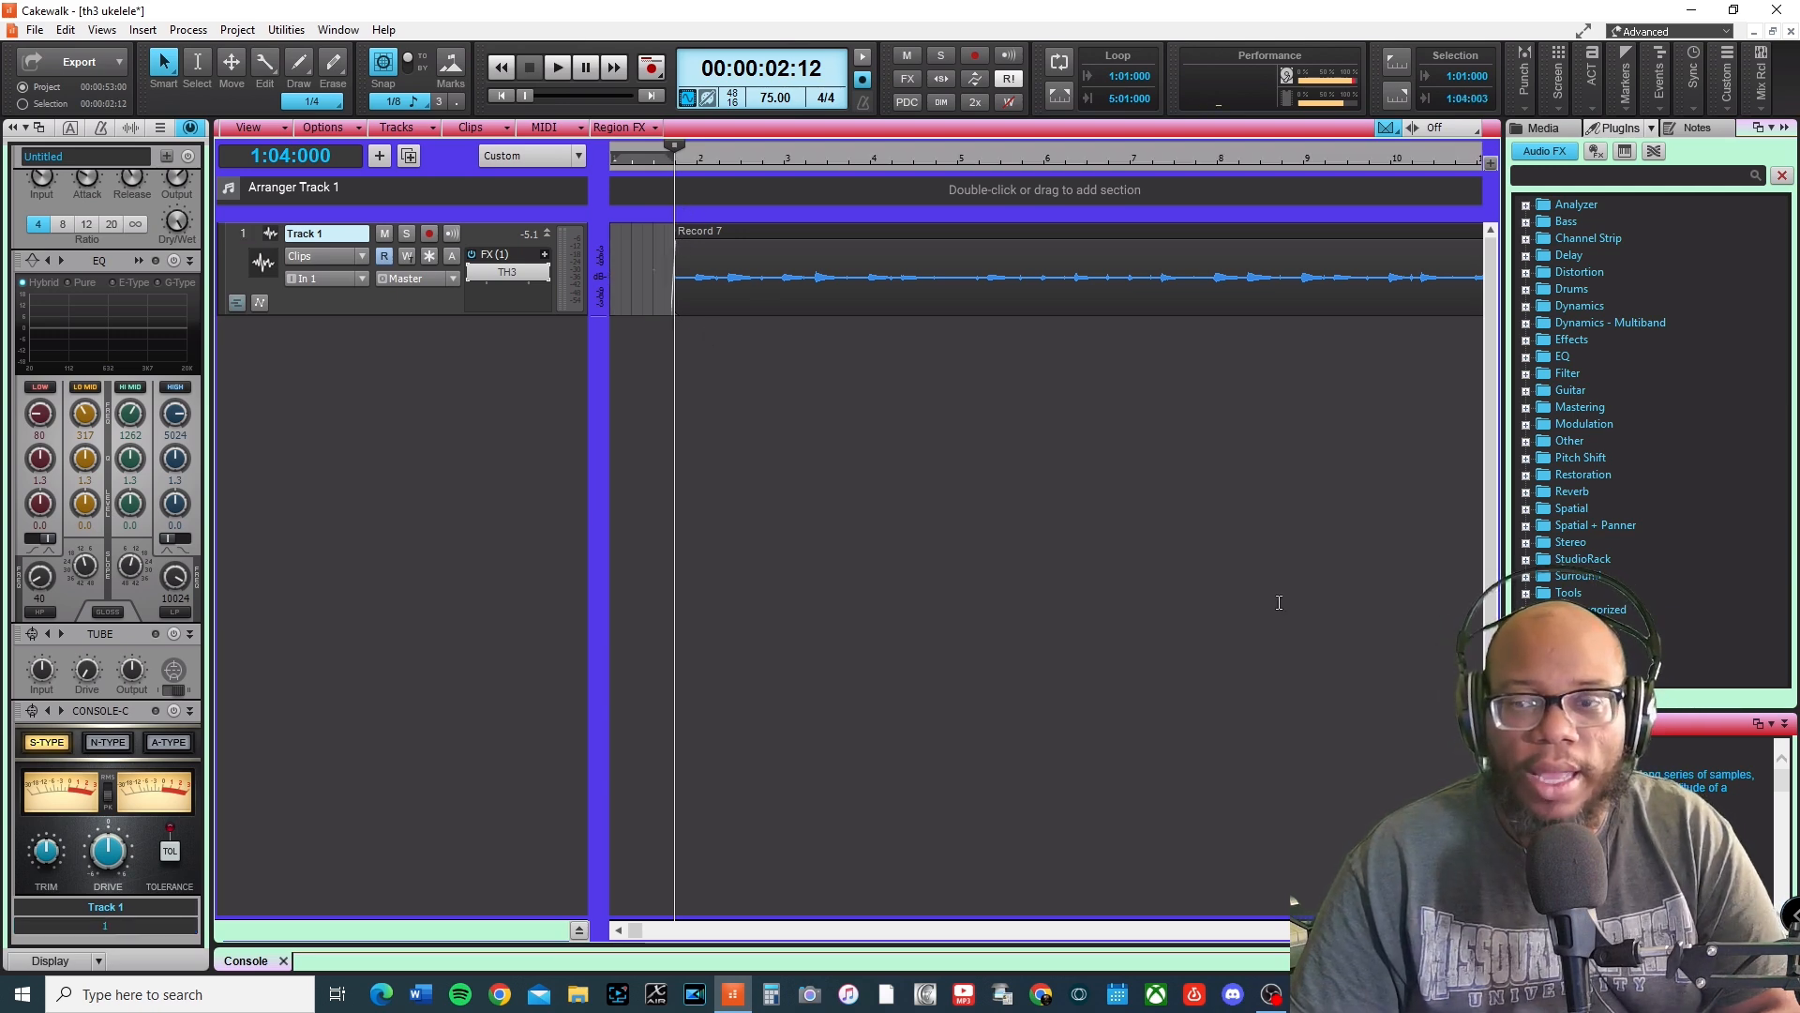
Enlarge Track 1's height in the track view.
drag(539, 316, 533, 466)
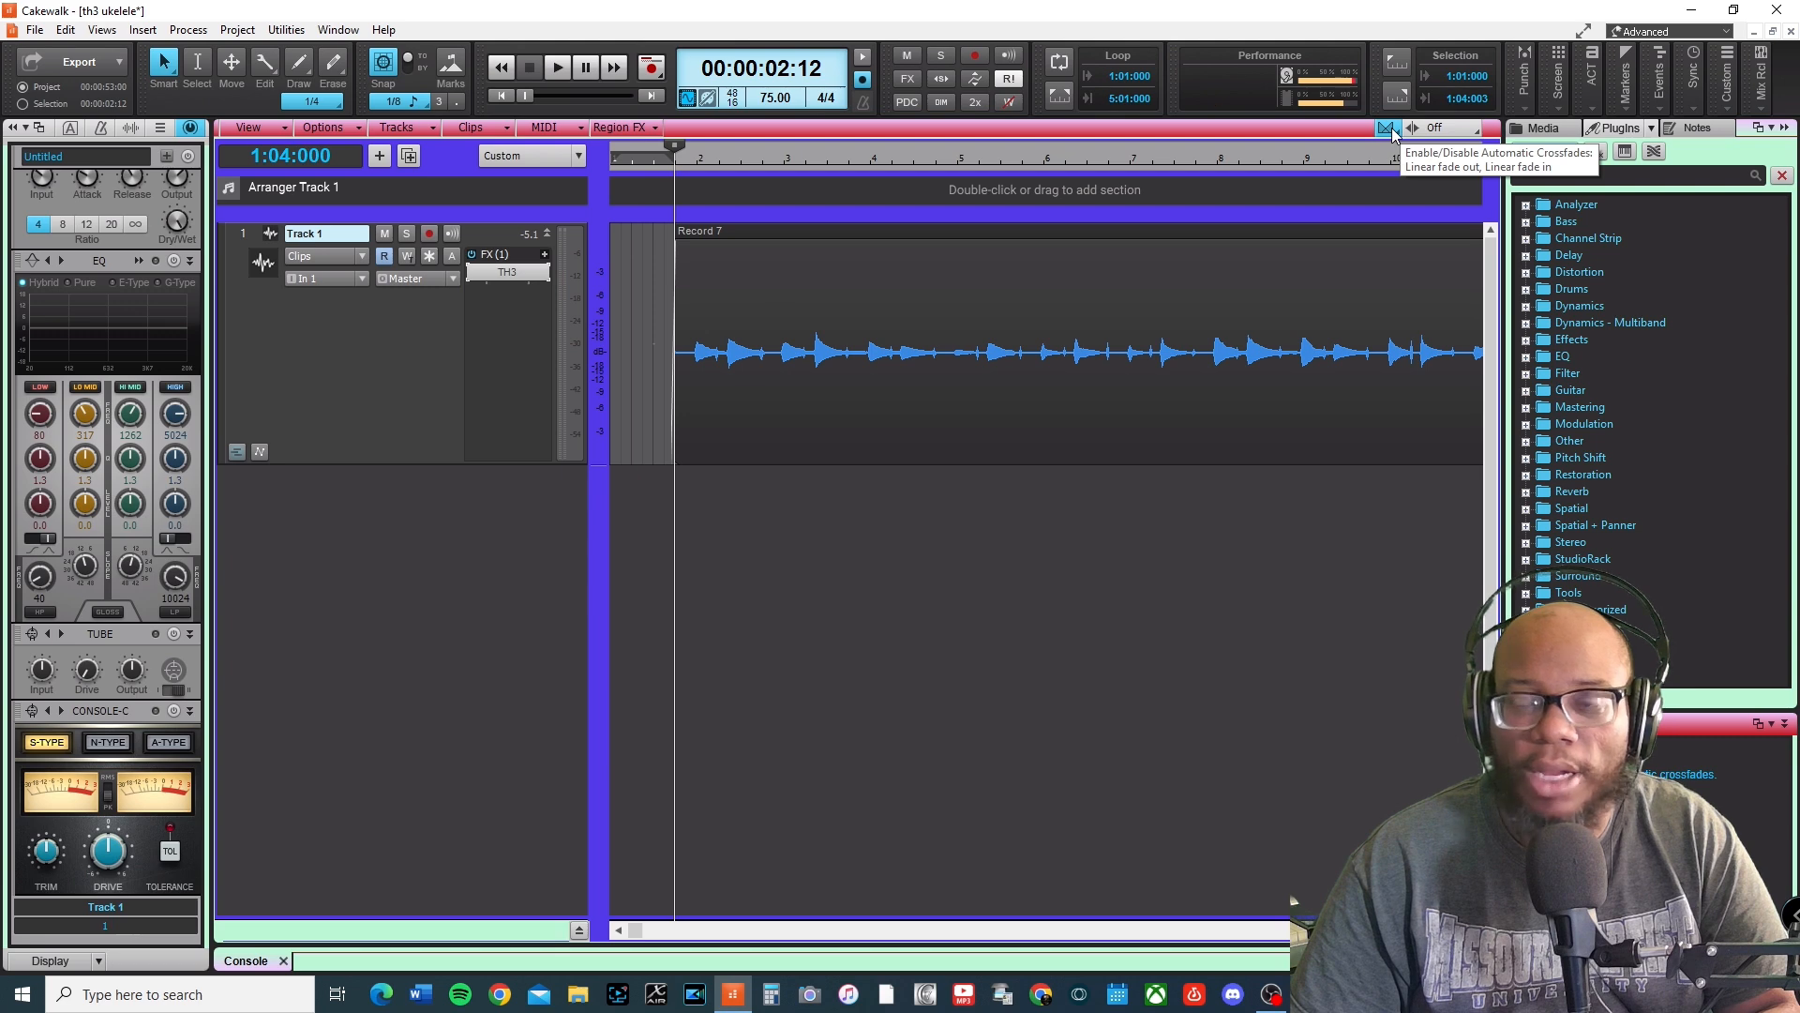
click(1770, 80)
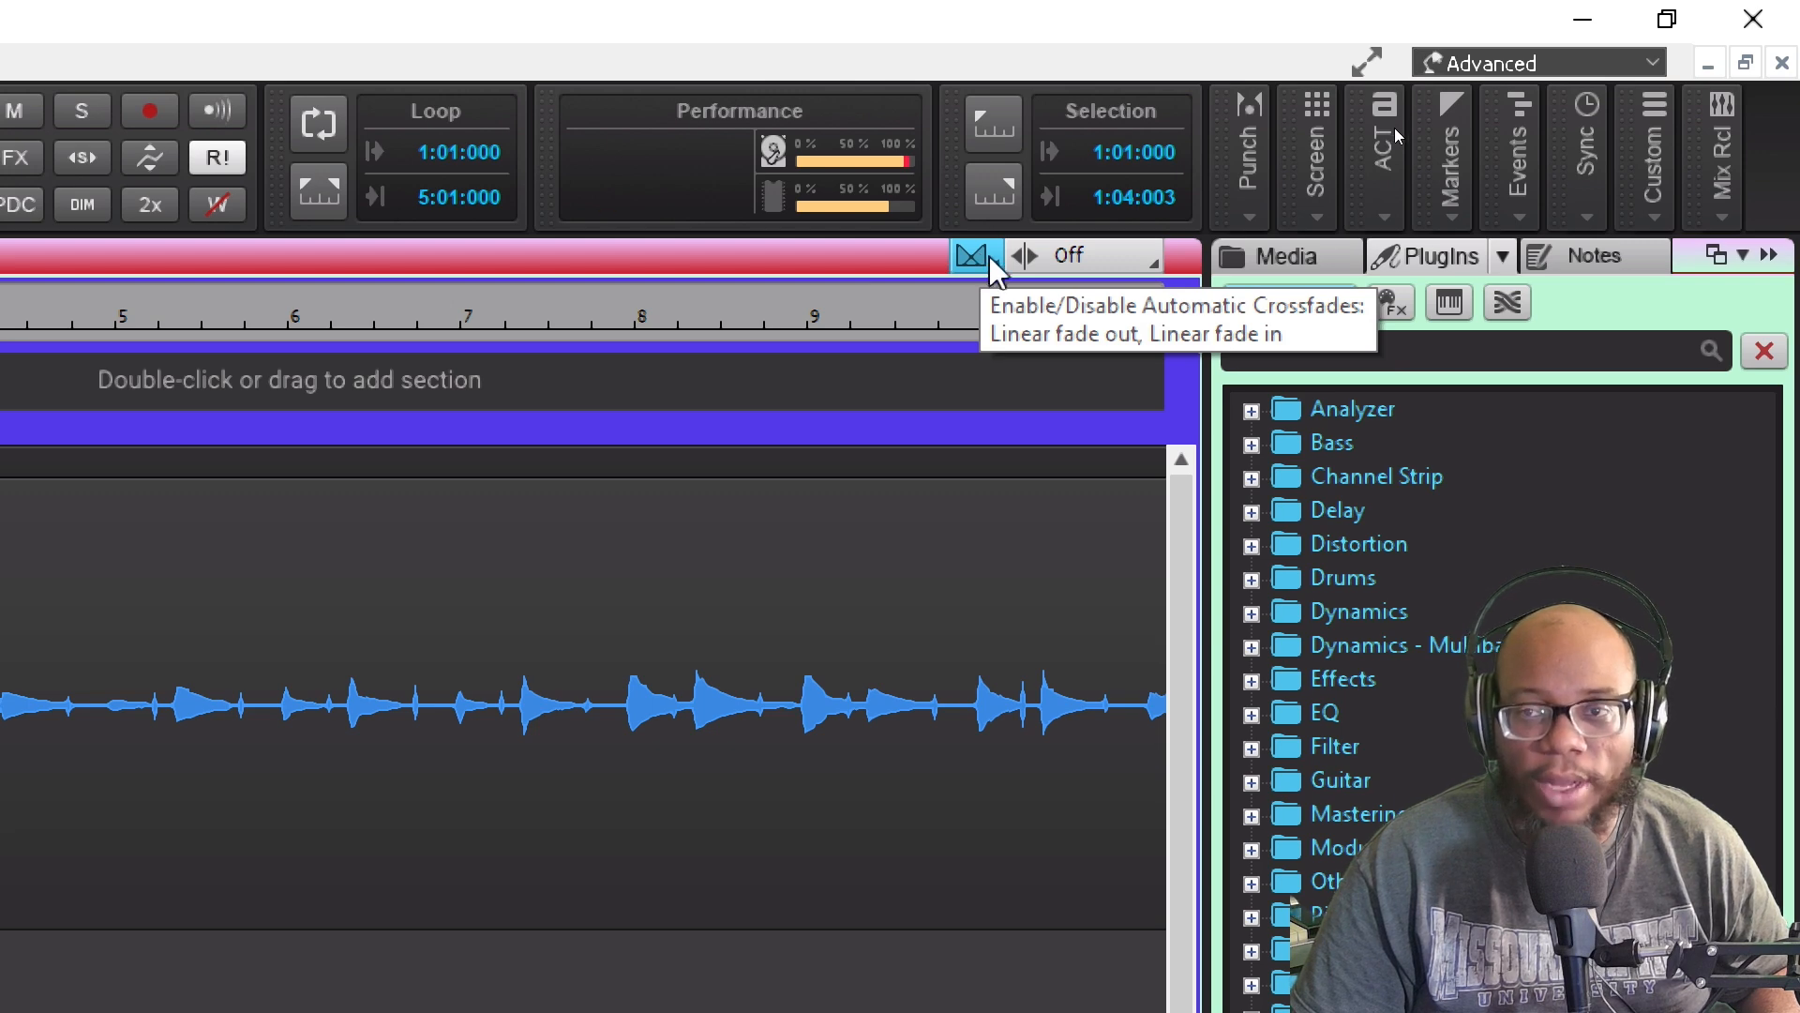
Turn Ripple Edit All on and back off.
click(986, 255)
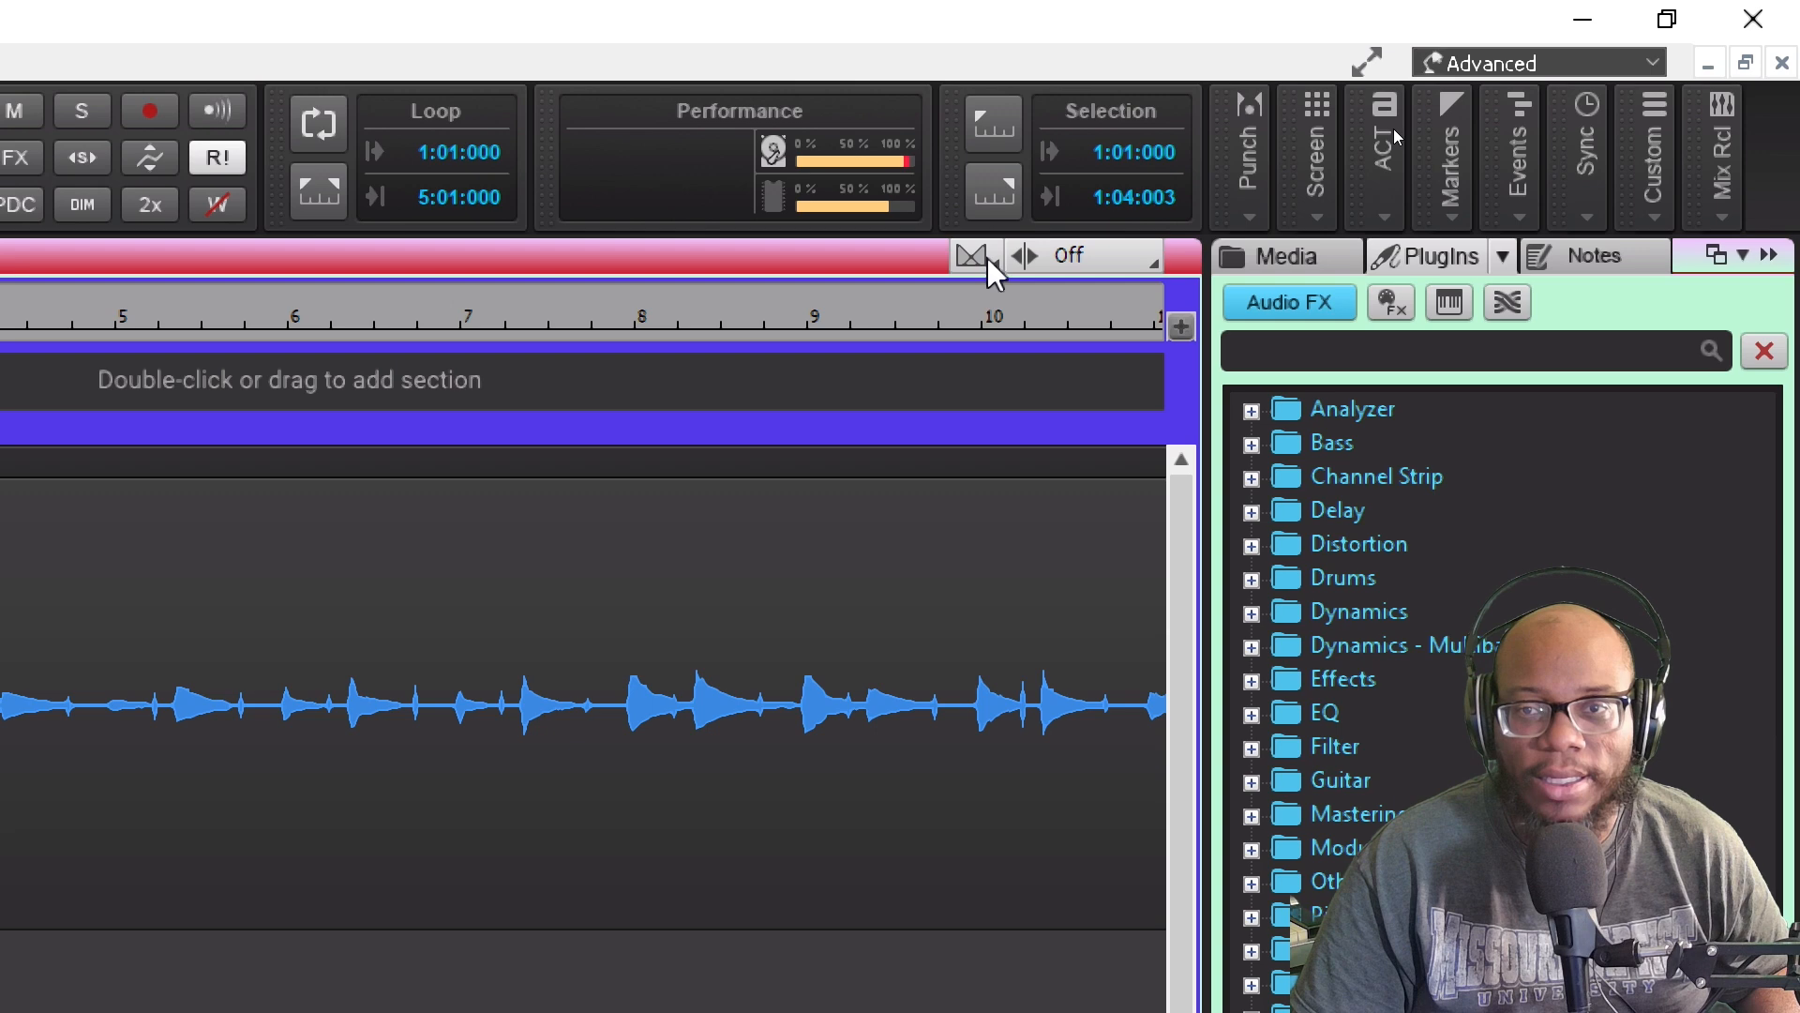
click(1143, 260)
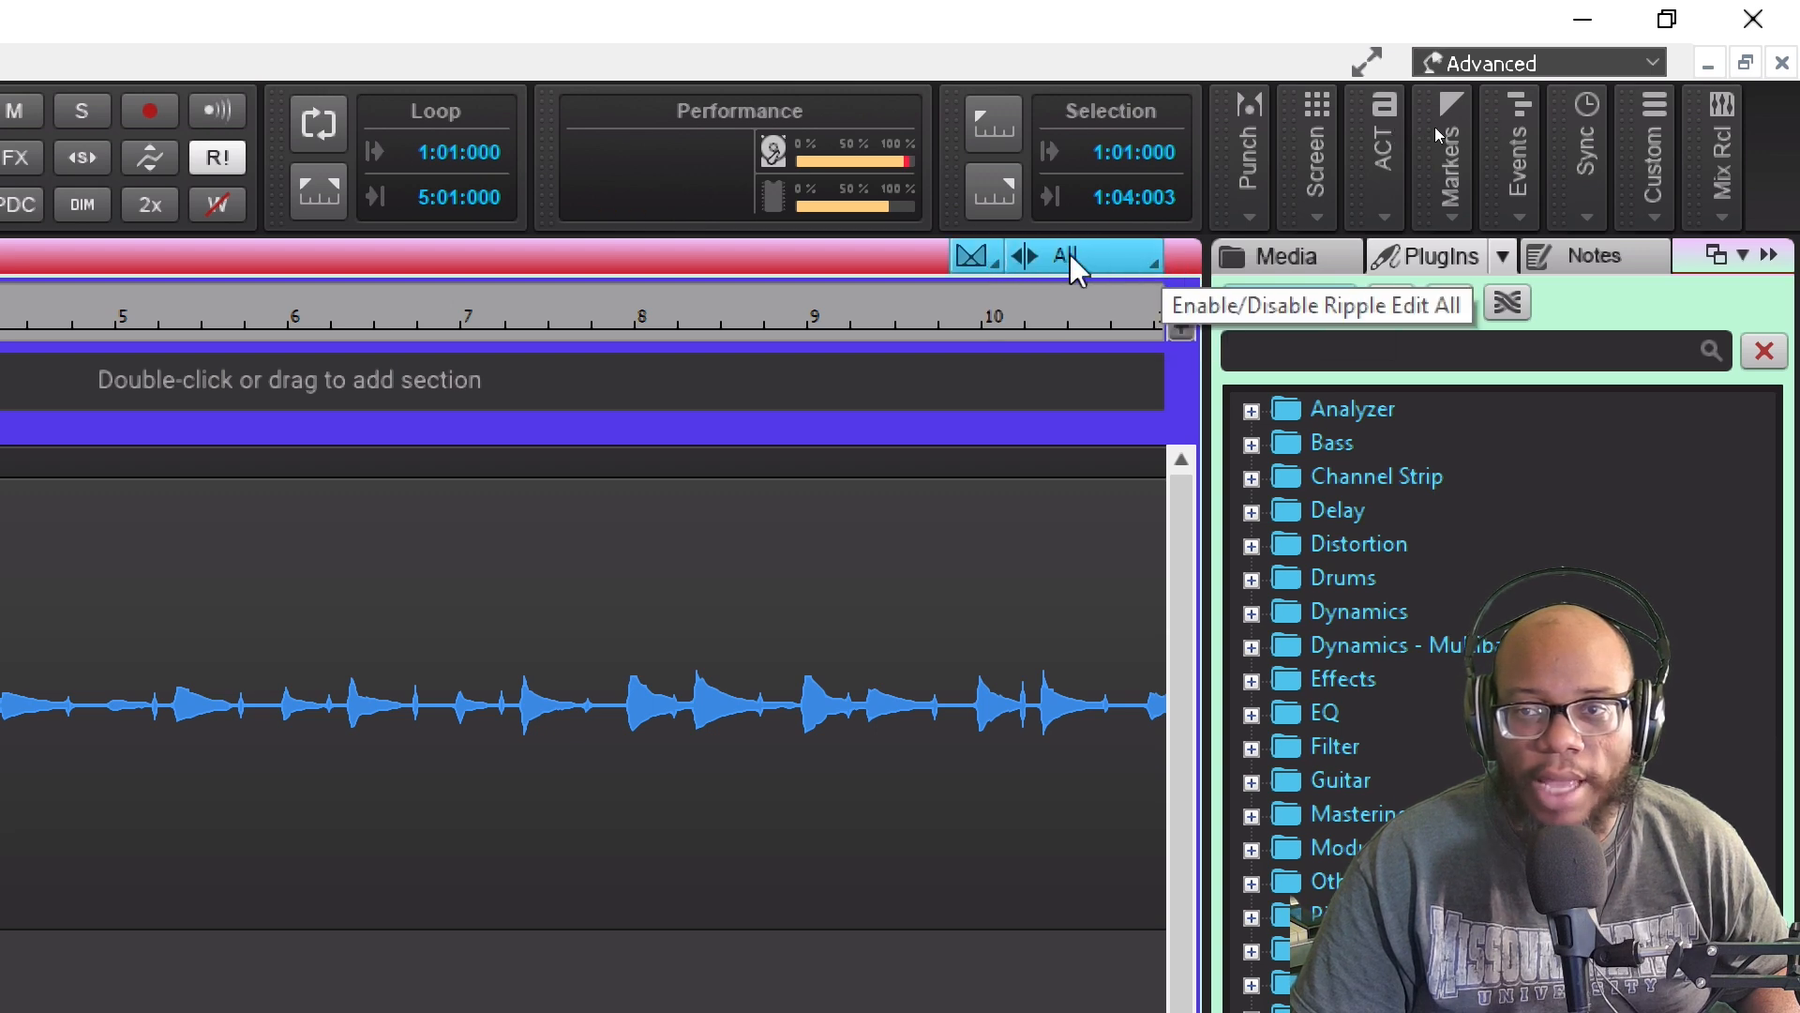
click(1111, 256)
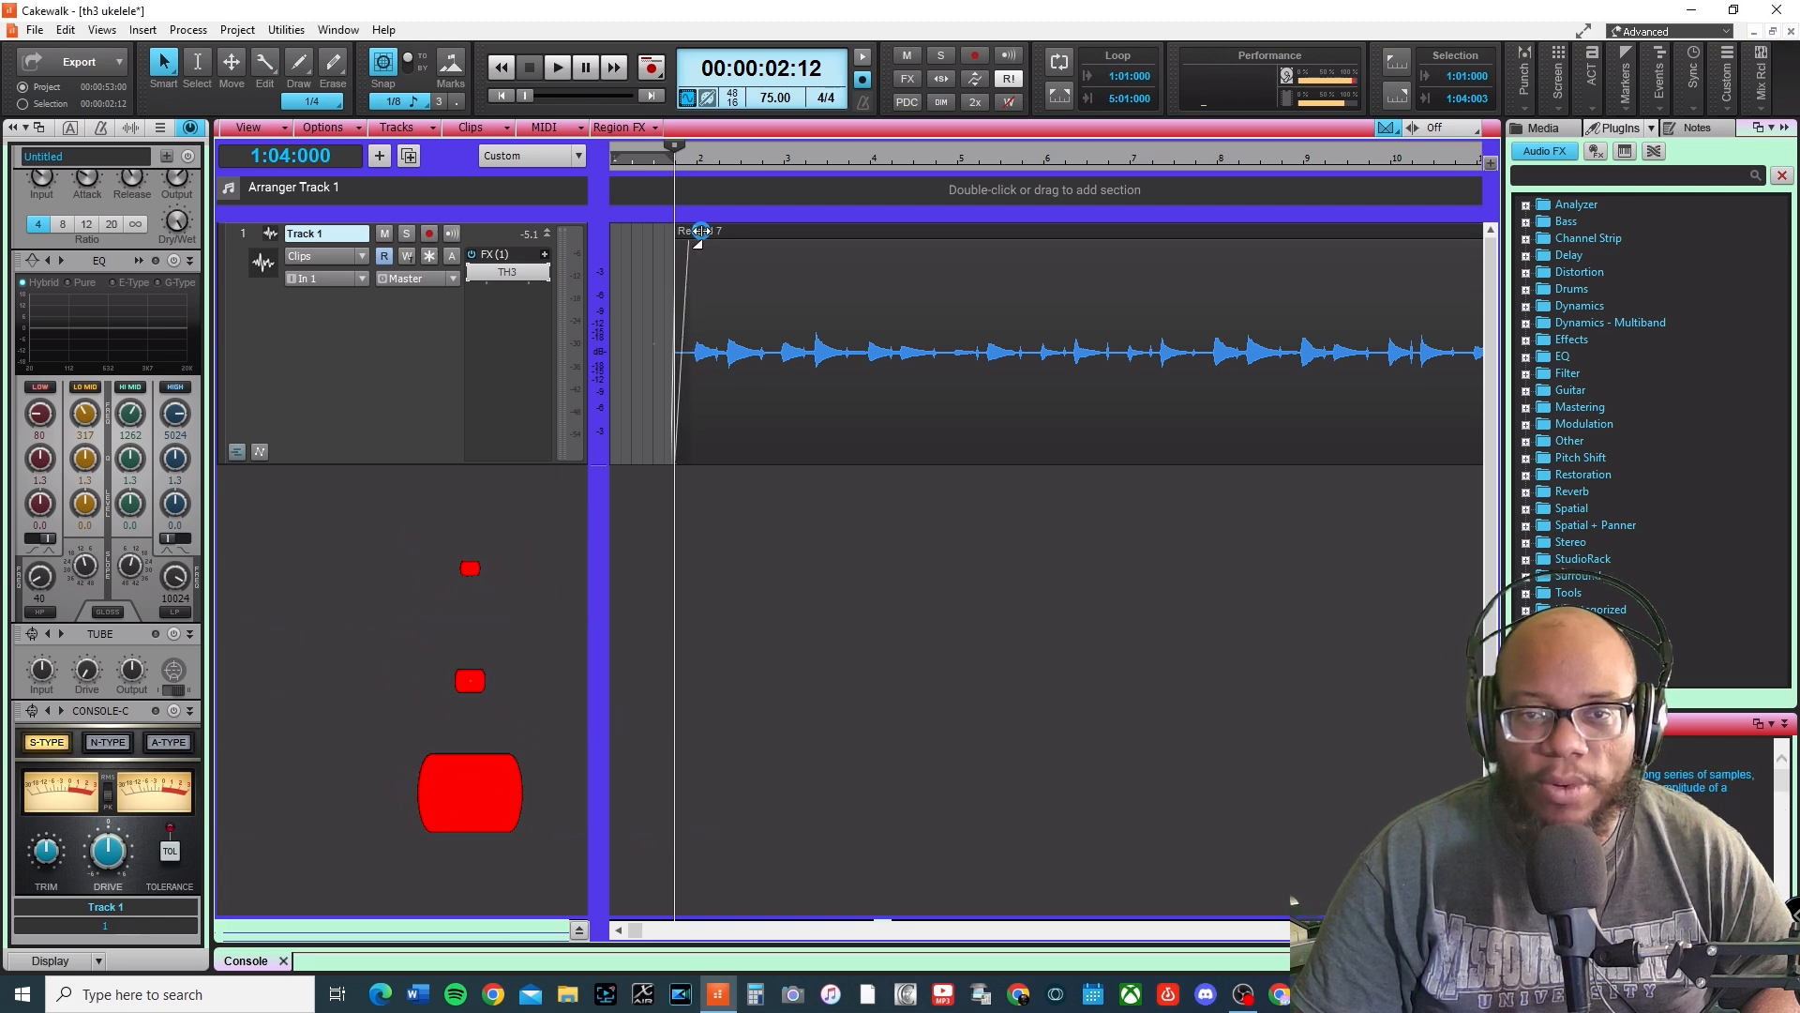
key(space)
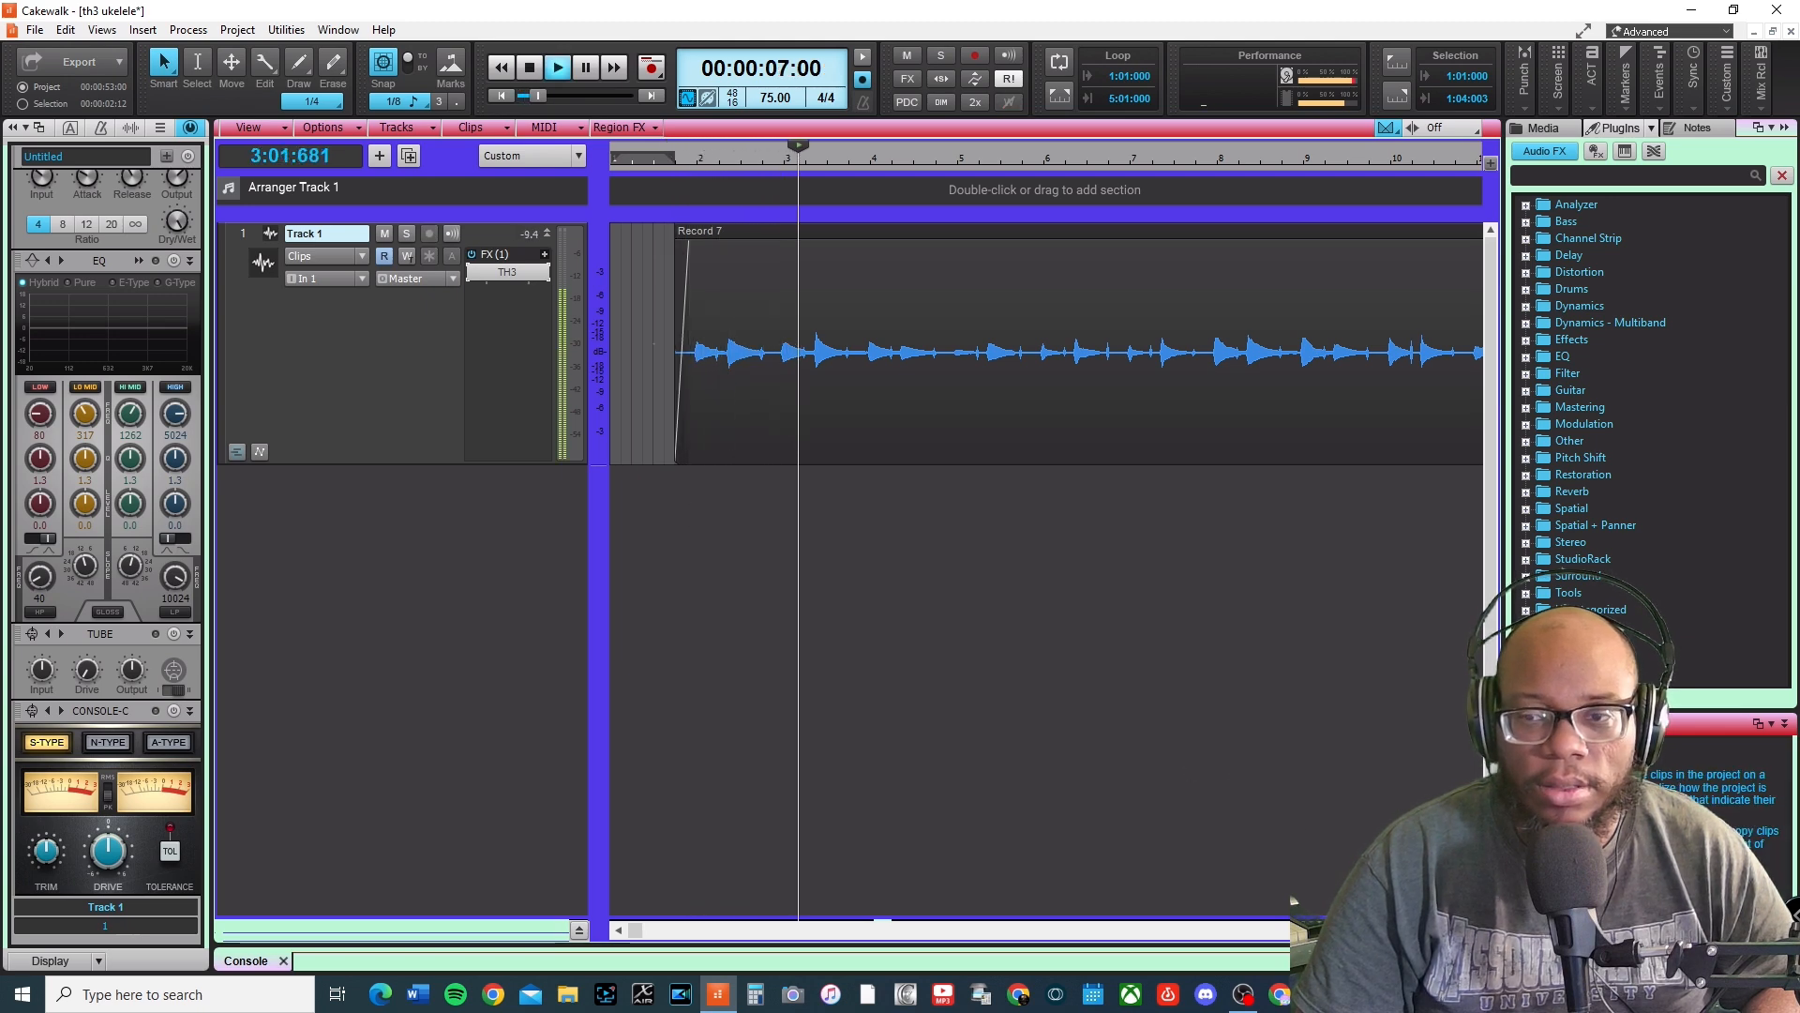
key(ctrl+Right)
key(ctrl+Right)
key(ctrl+Right)
key(ctrl+Right)
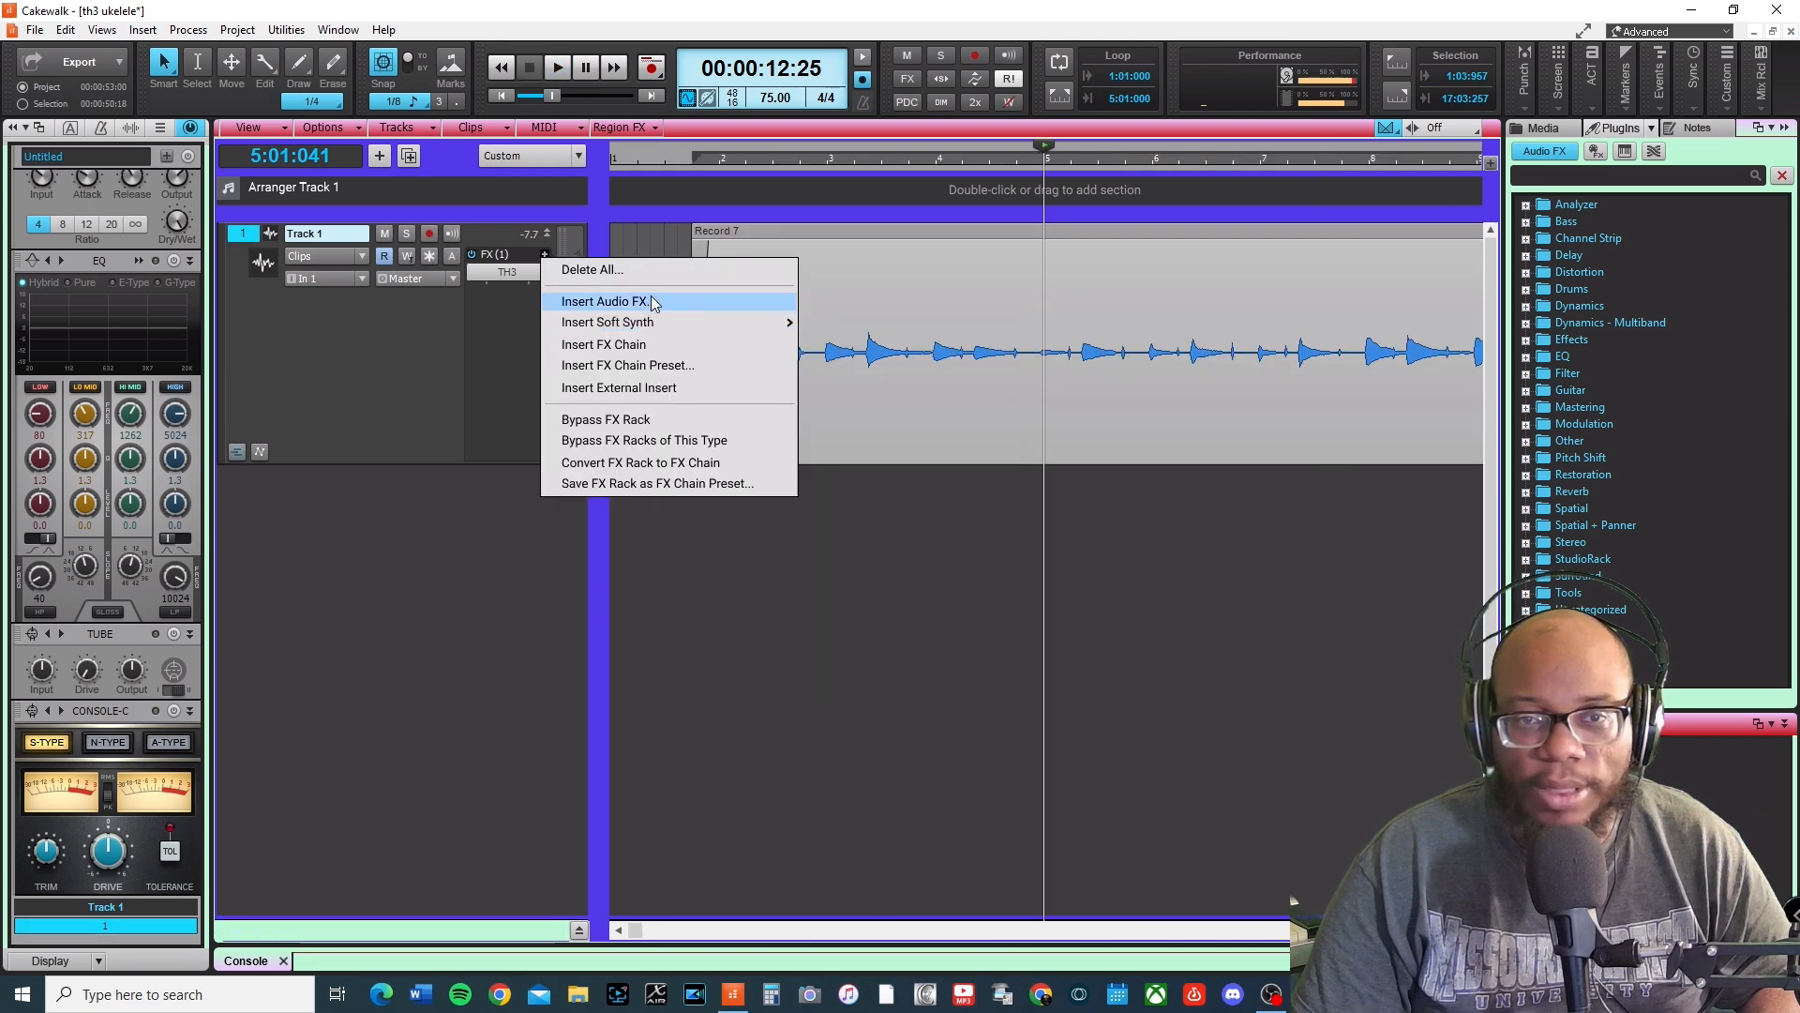
click(723, 300)
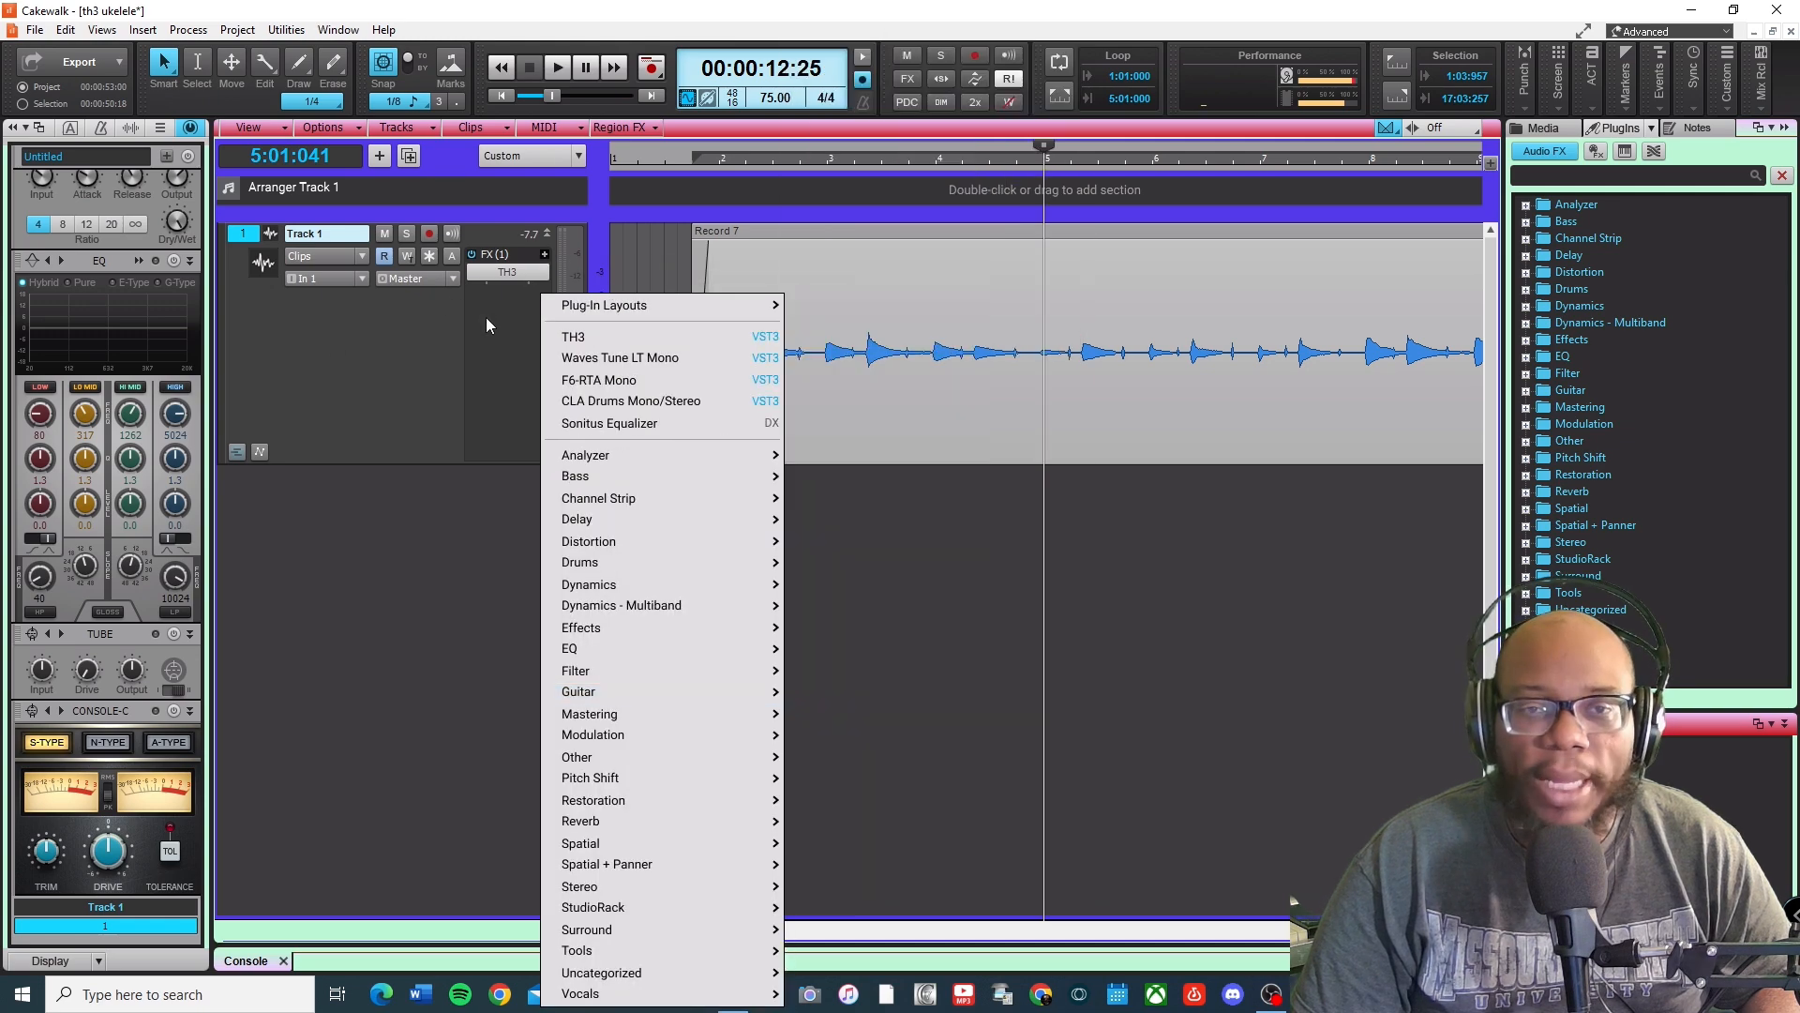
click(479, 363)
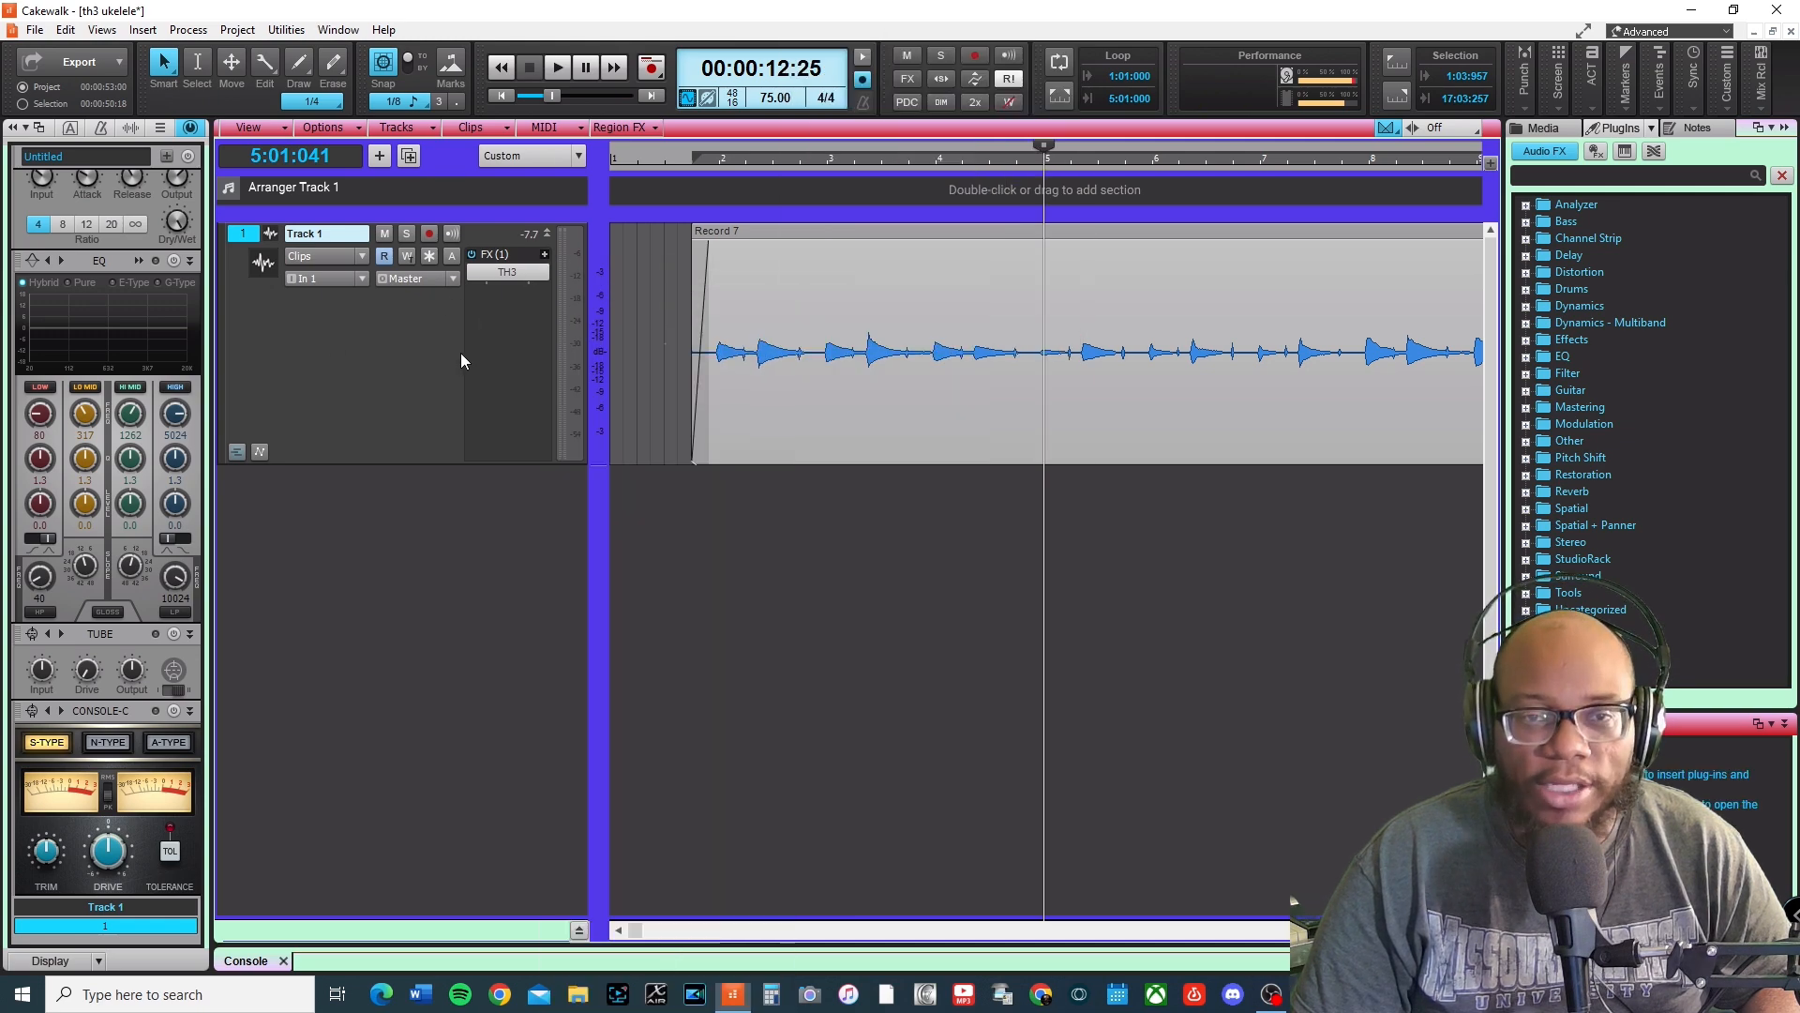
Reopen the TH3 plug-in and browse the component categories, filtering by Other.
double_click(525, 274)
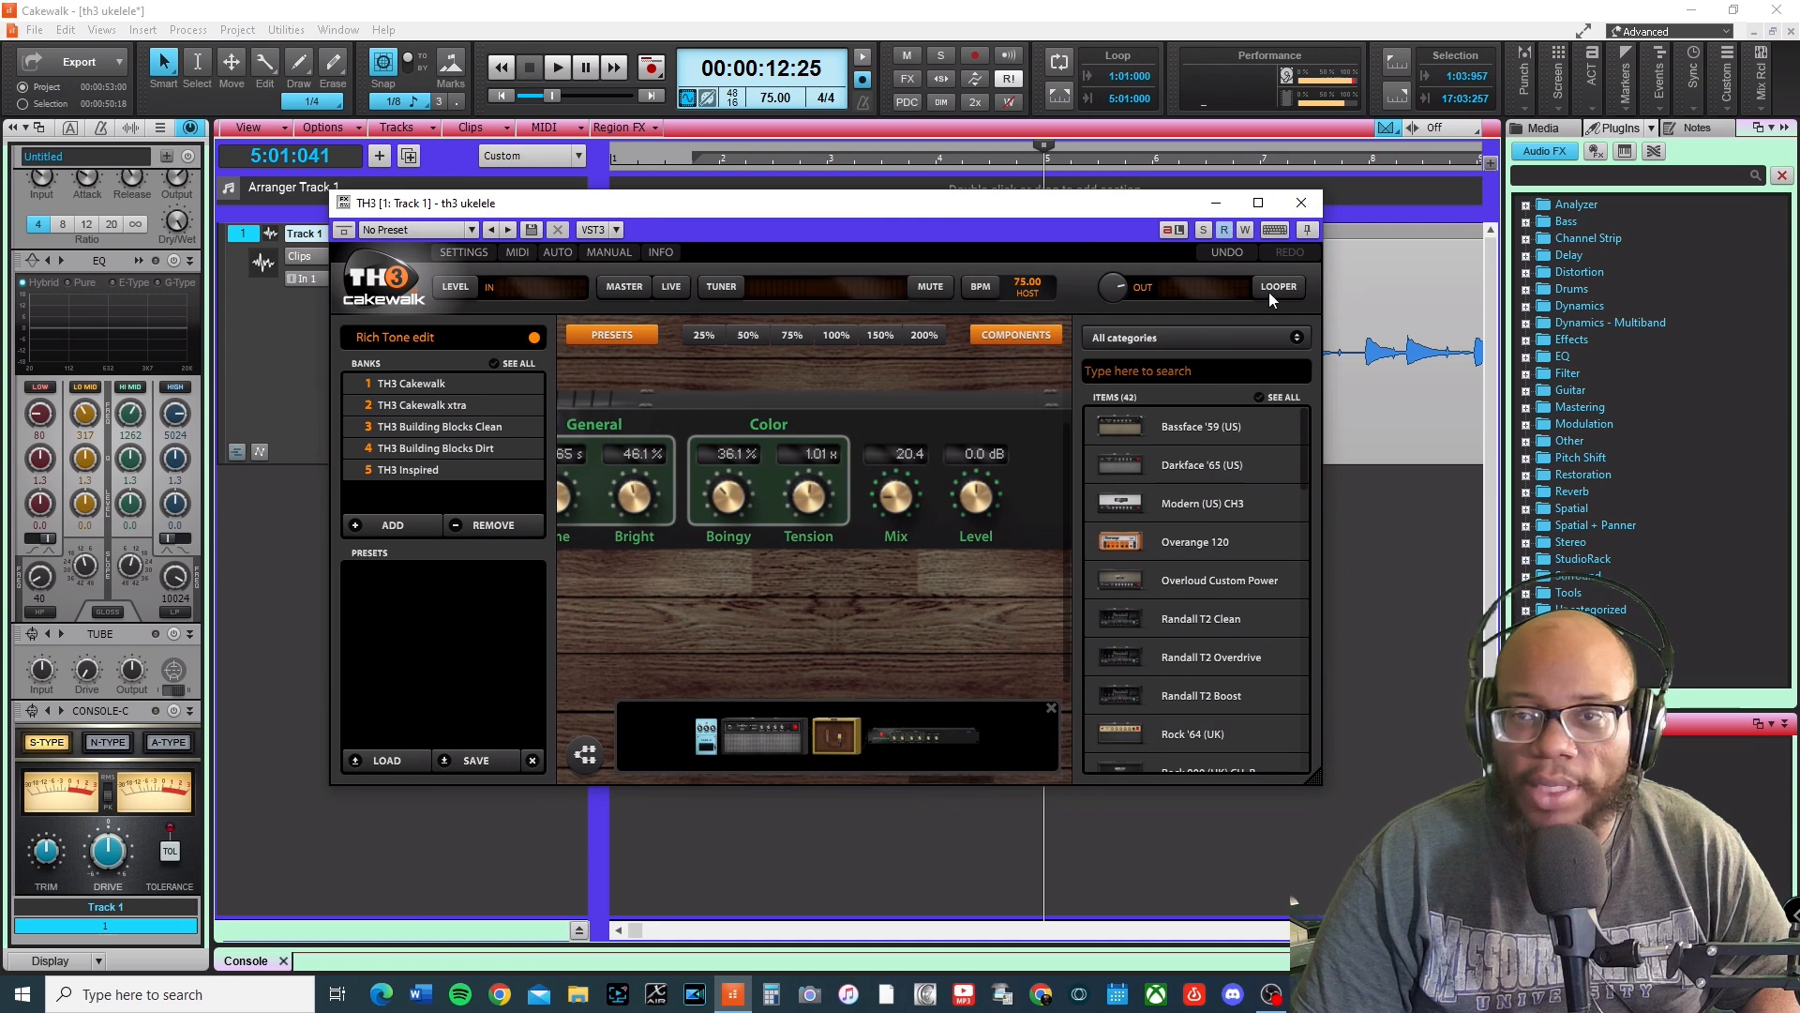
drag(968, 627, 534, 630)
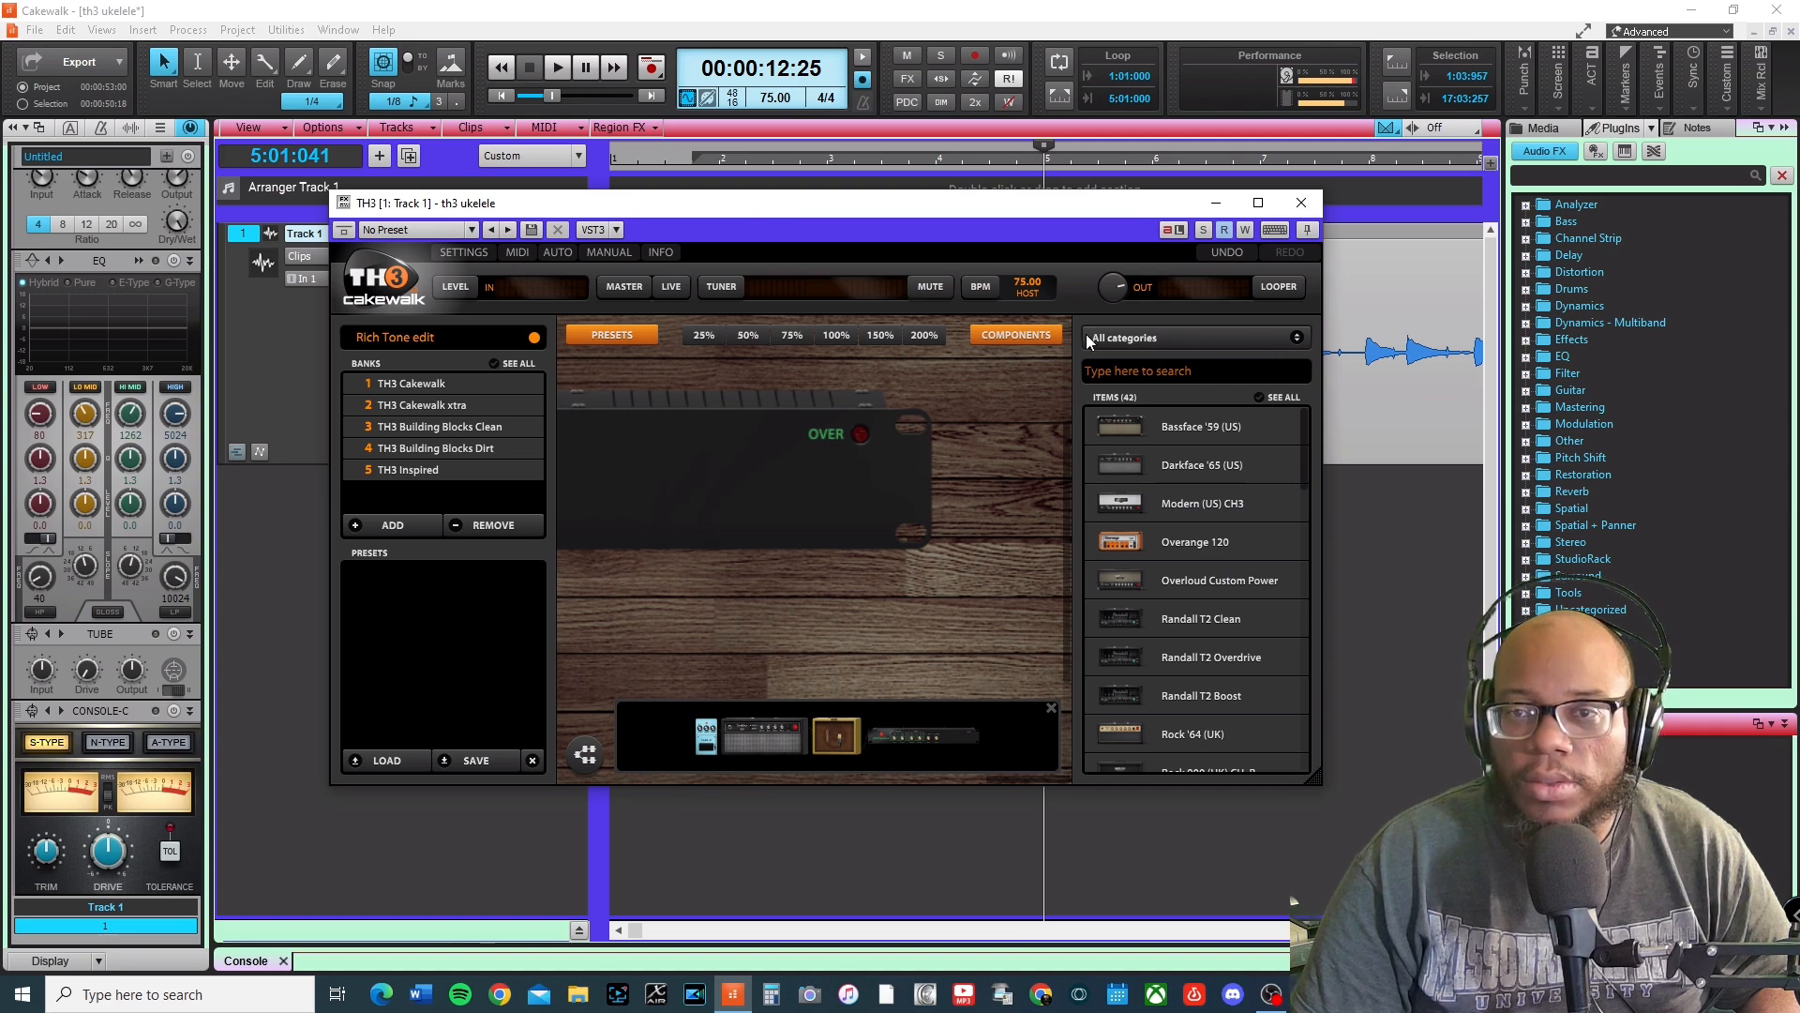
click(1035, 336)
click(1276, 340)
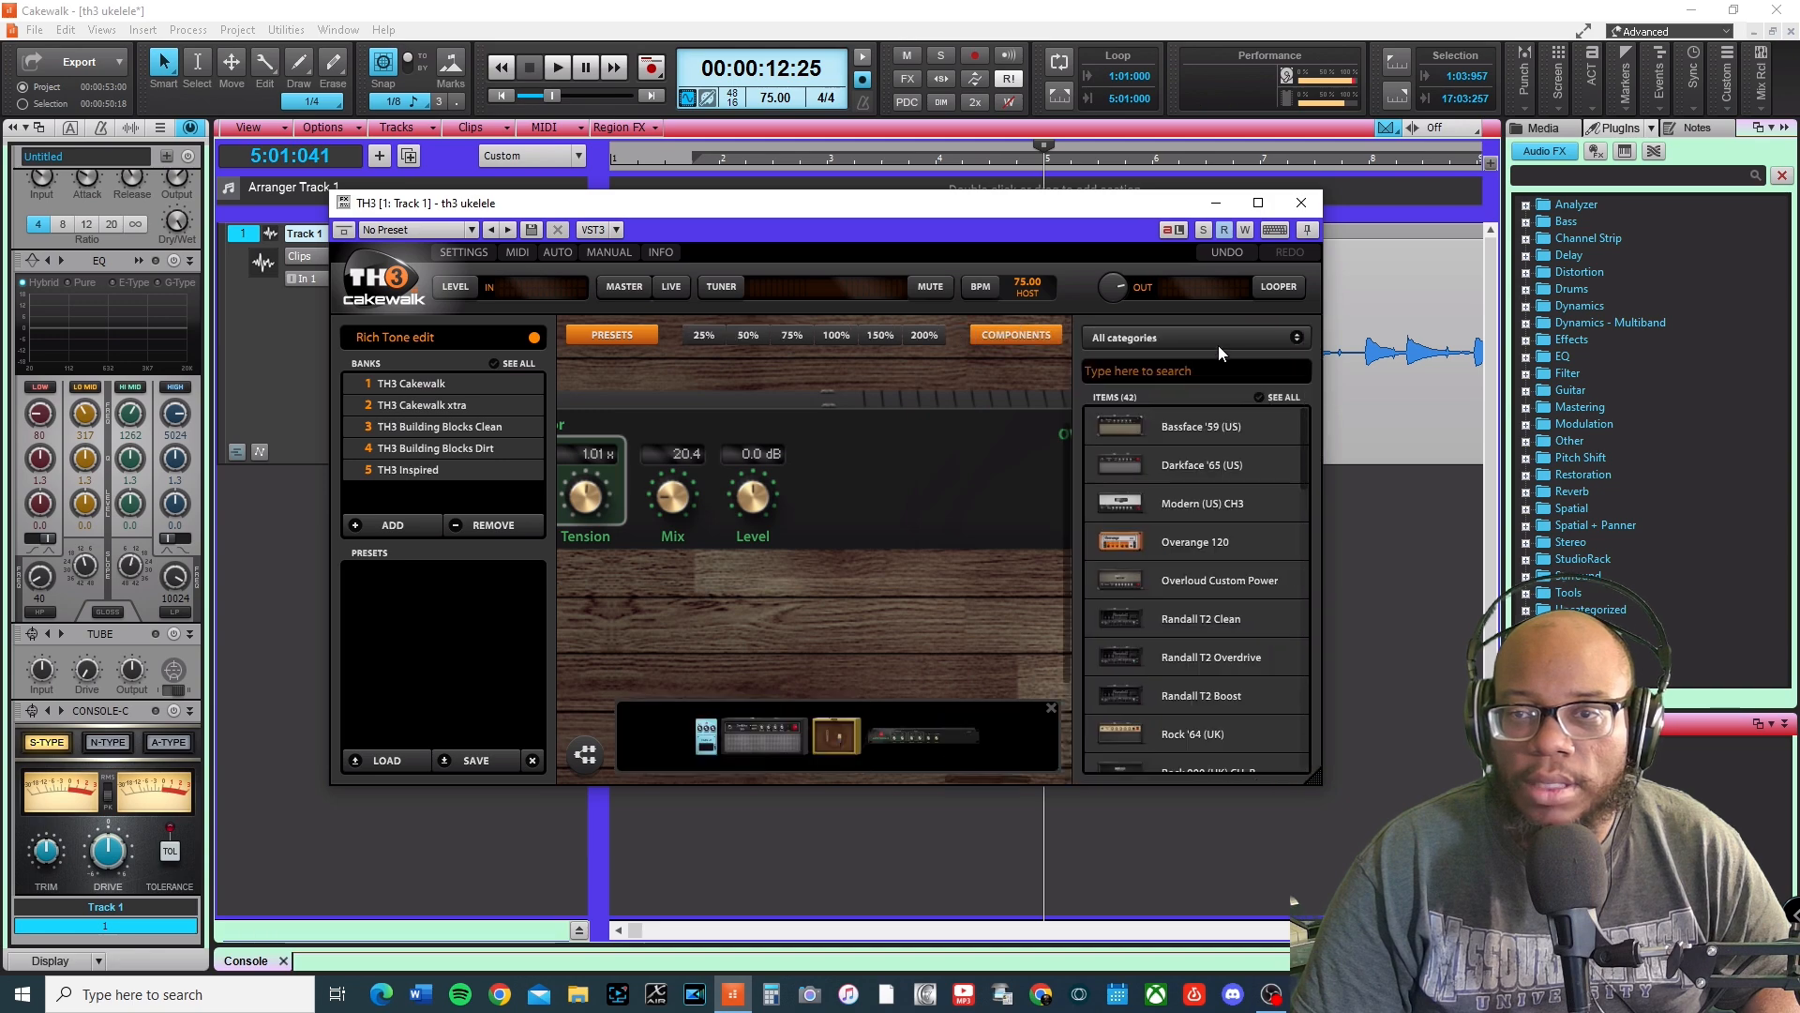
click(1286, 340)
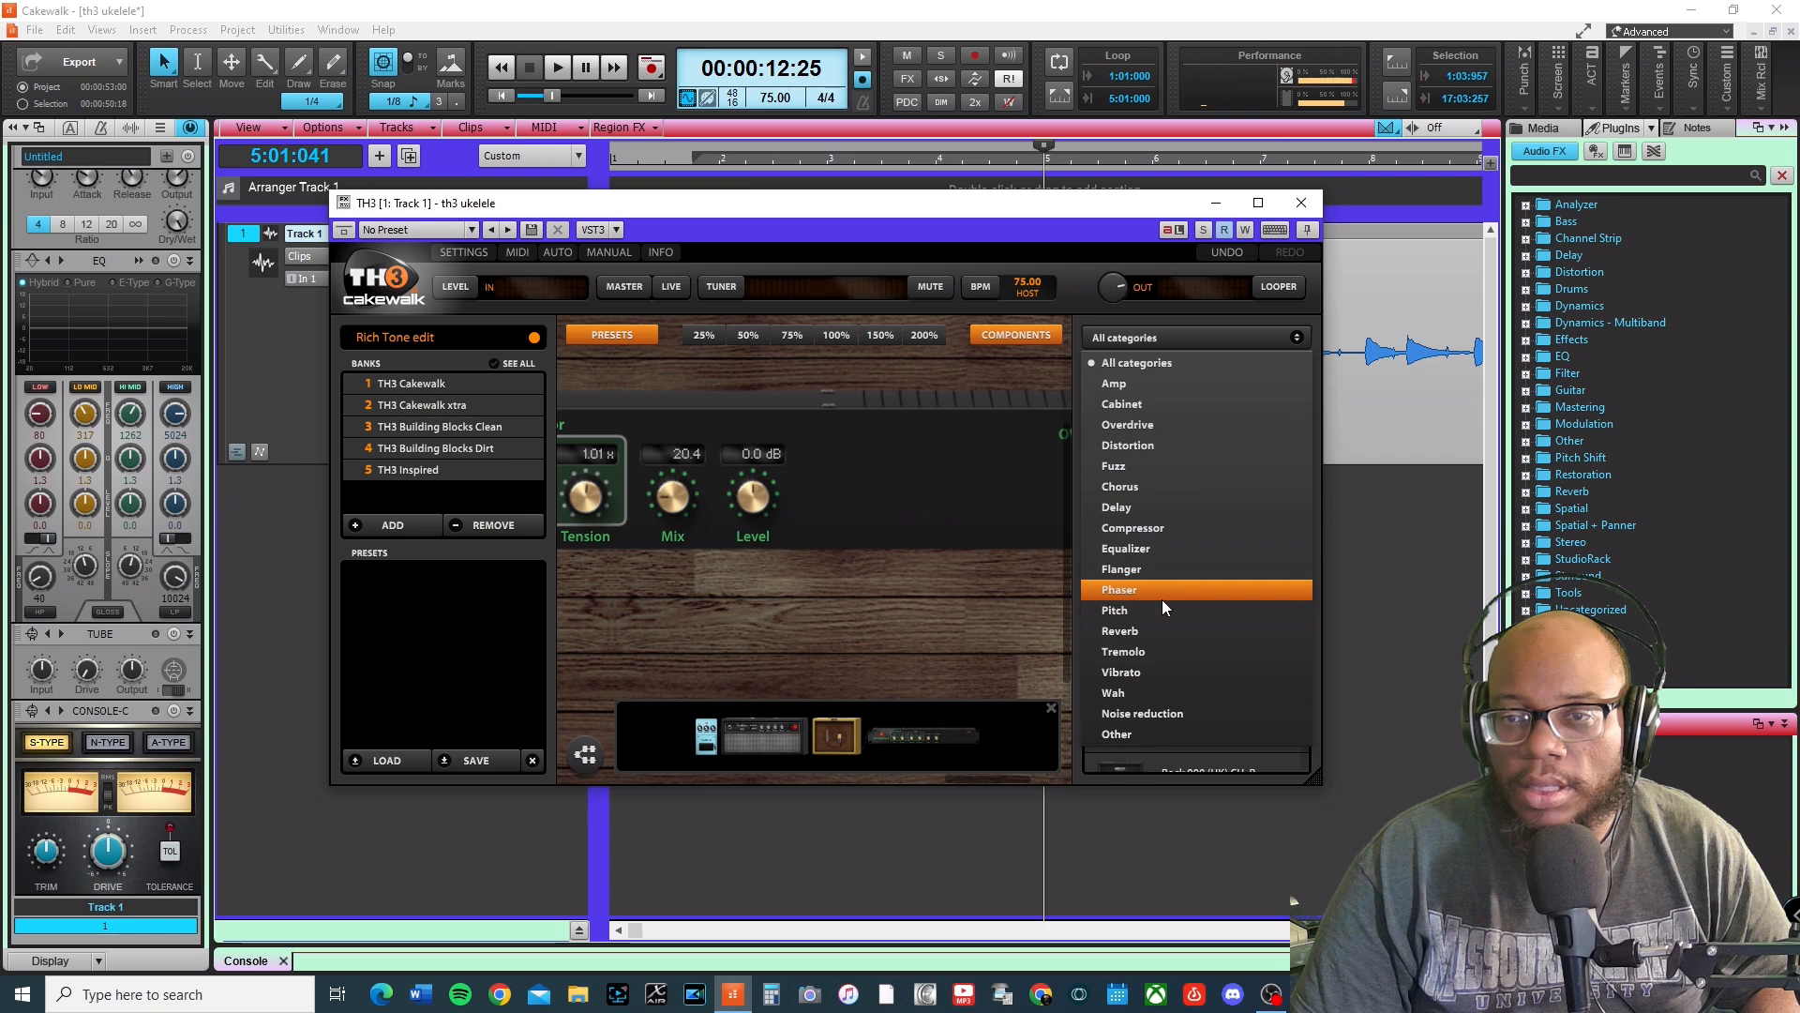
click(1174, 732)
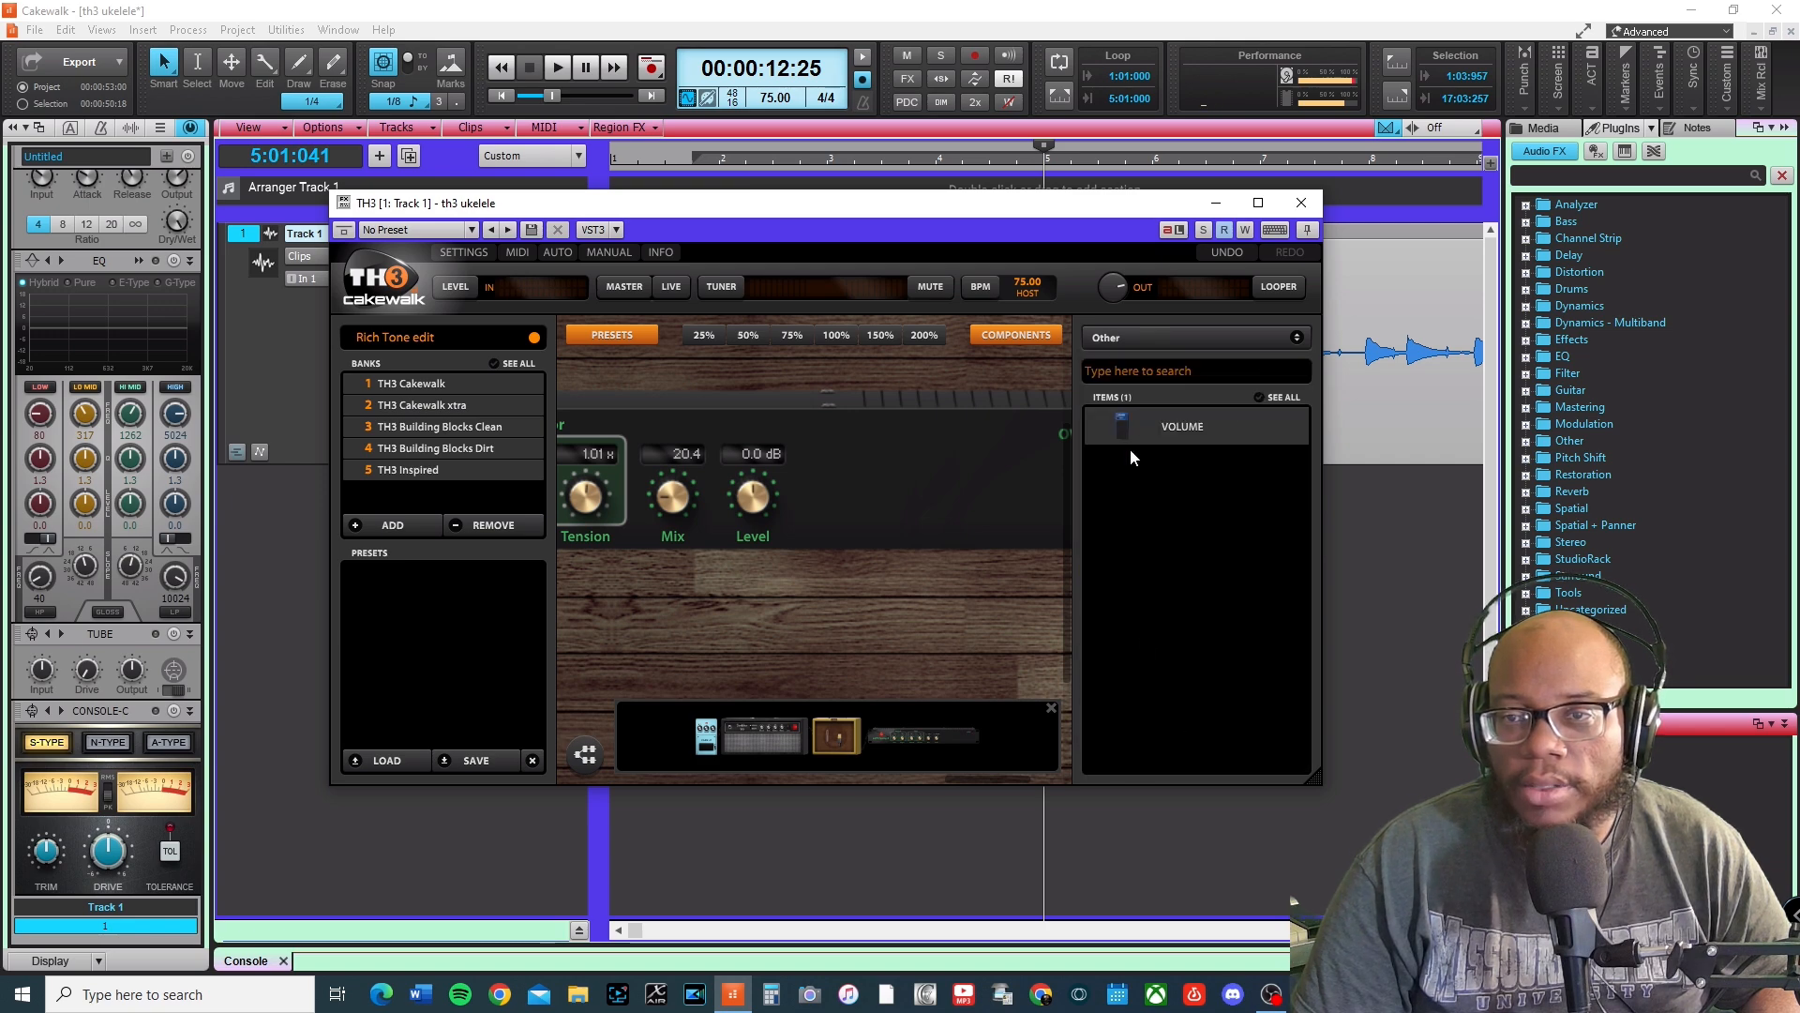
click(1296, 337)
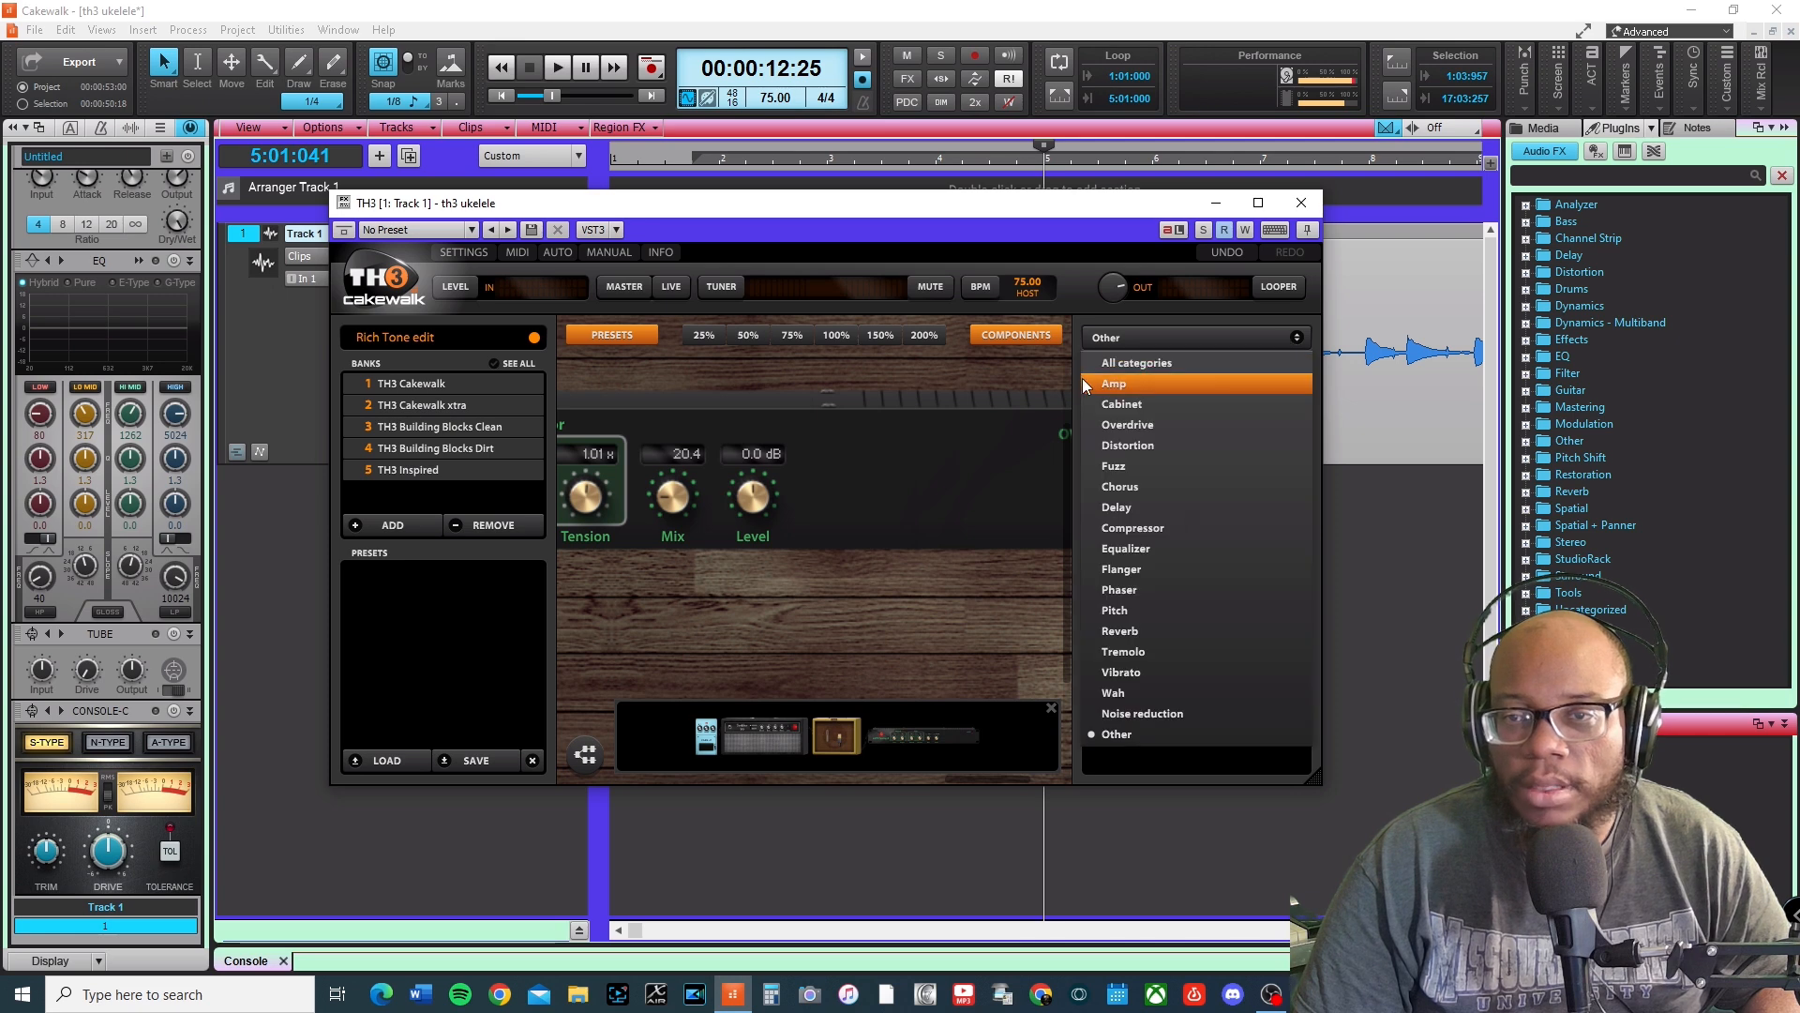
click(1055, 371)
Search the components for "gate" within the Noise reduction category.
click(1121, 365)
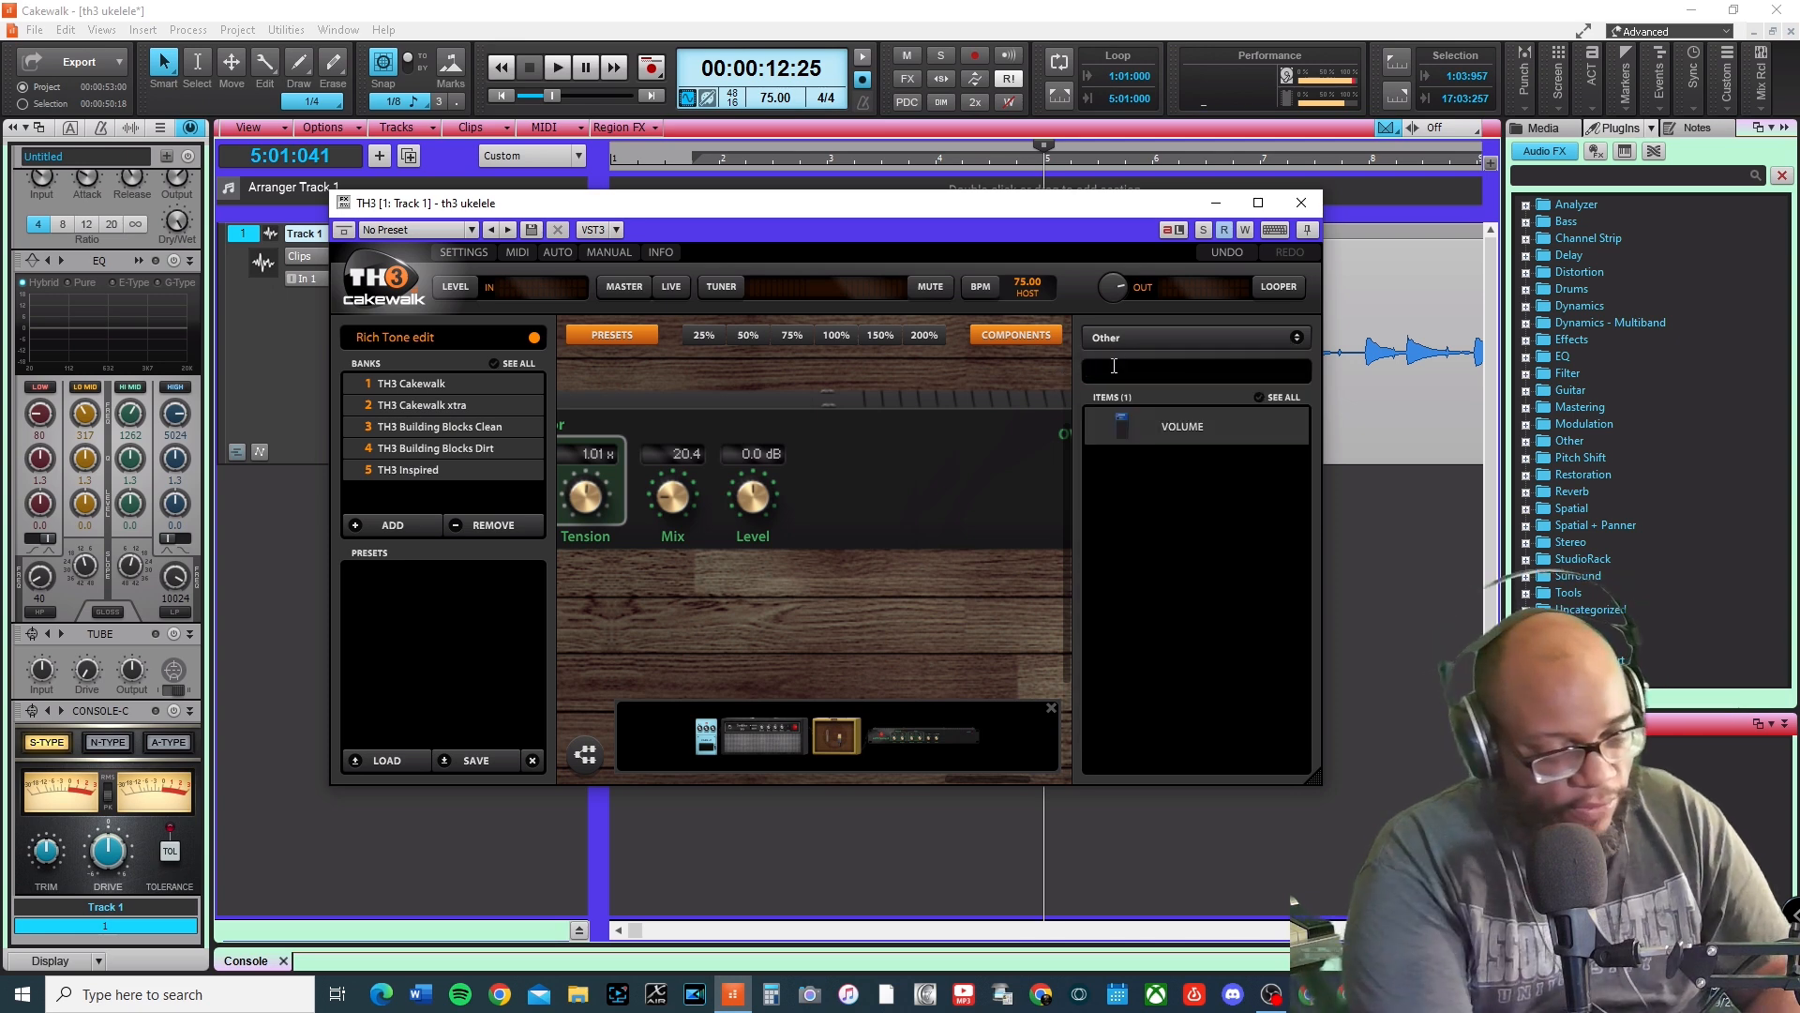
text(gate)
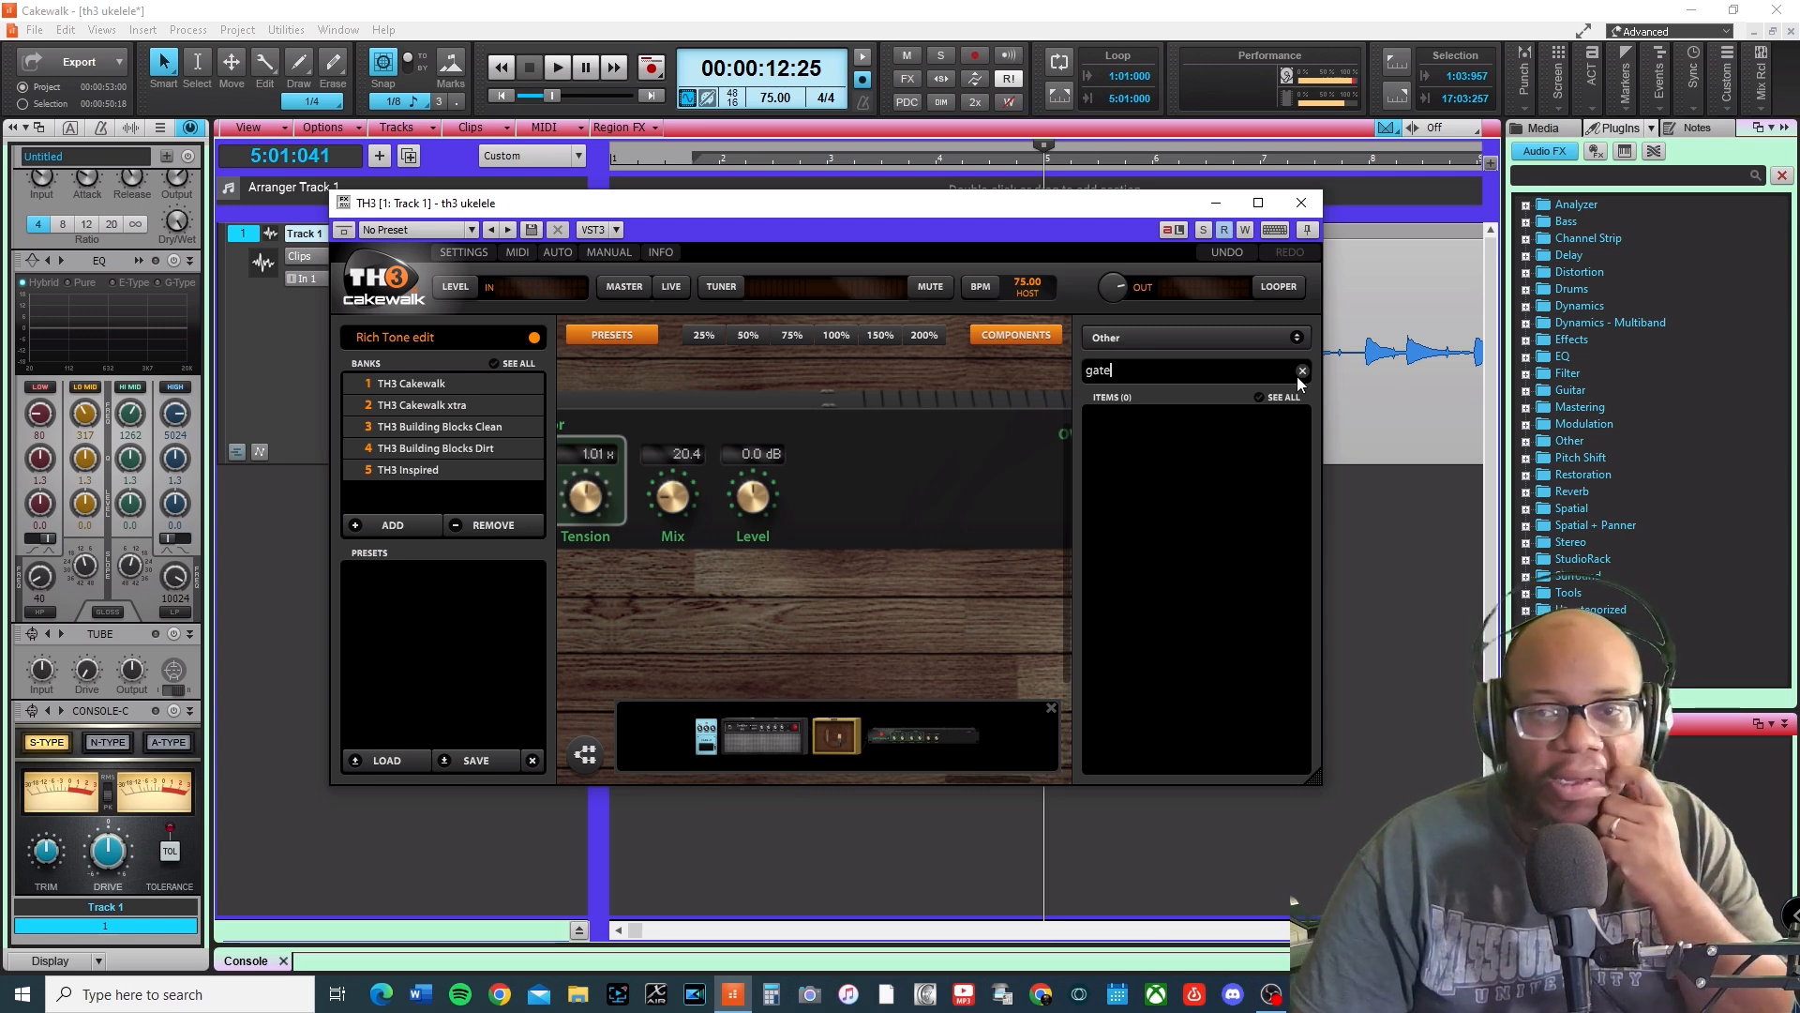
click(1296, 336)
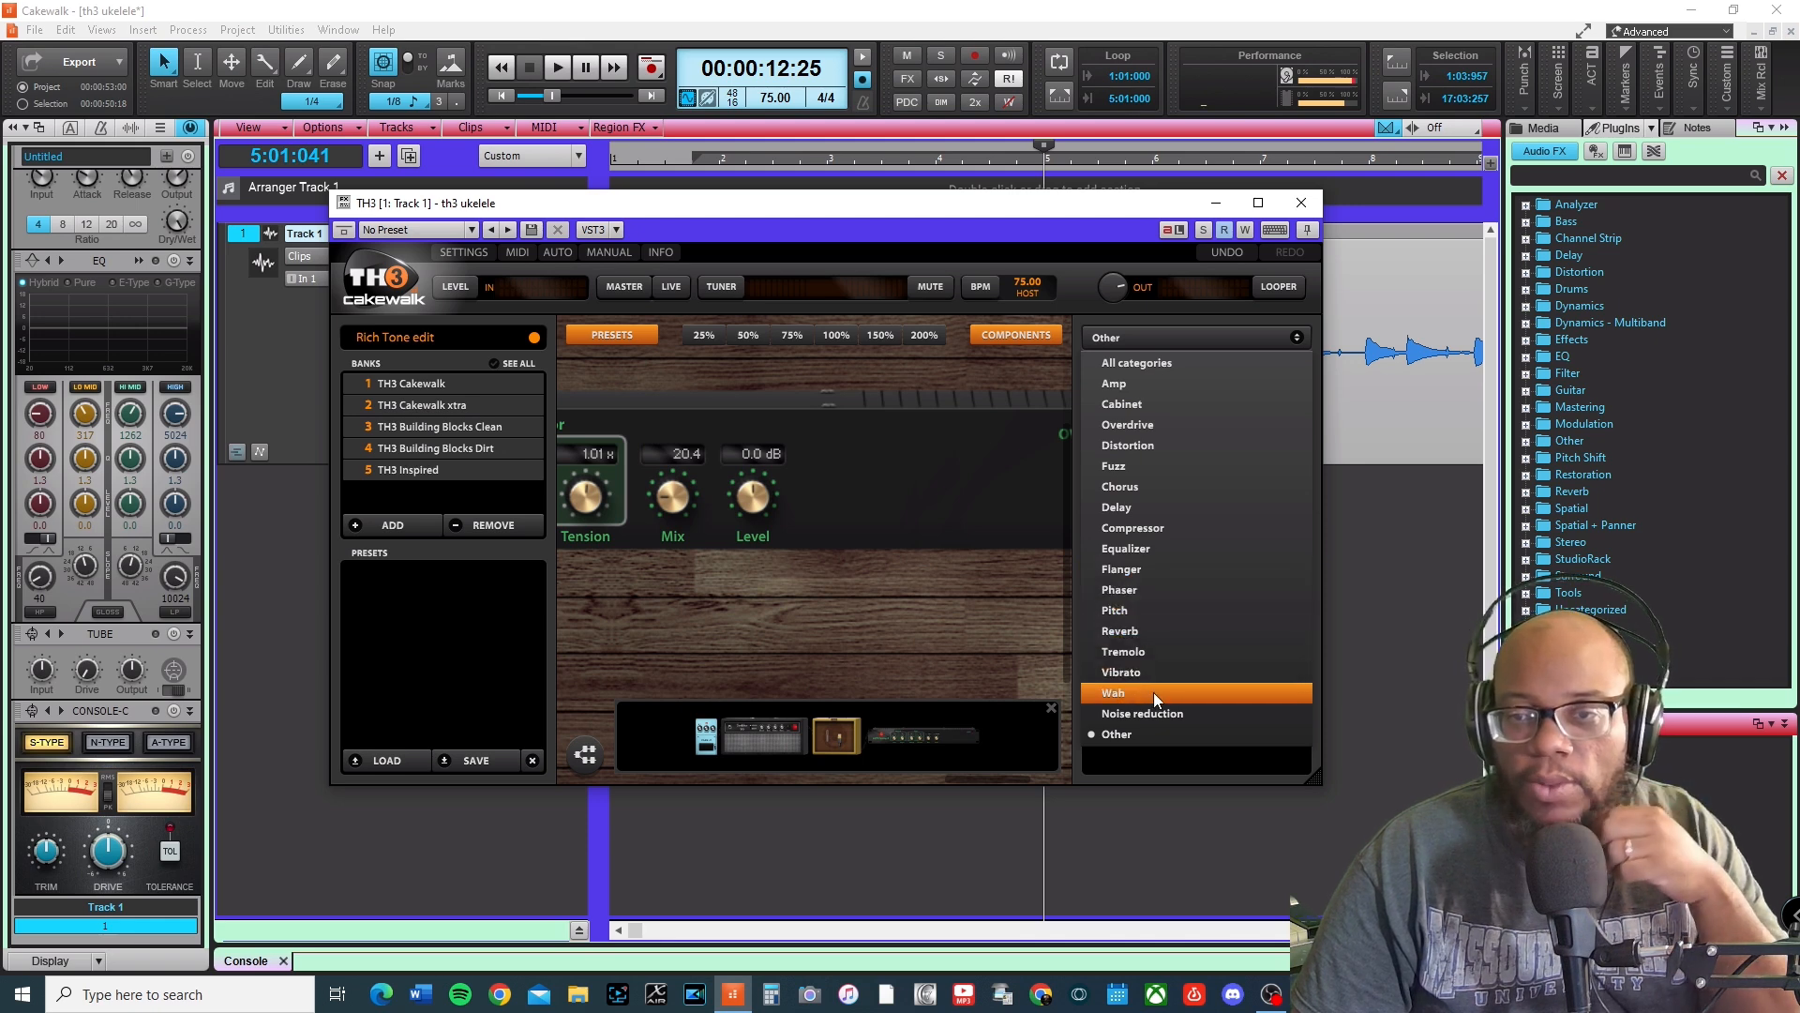
click(1163, 718)
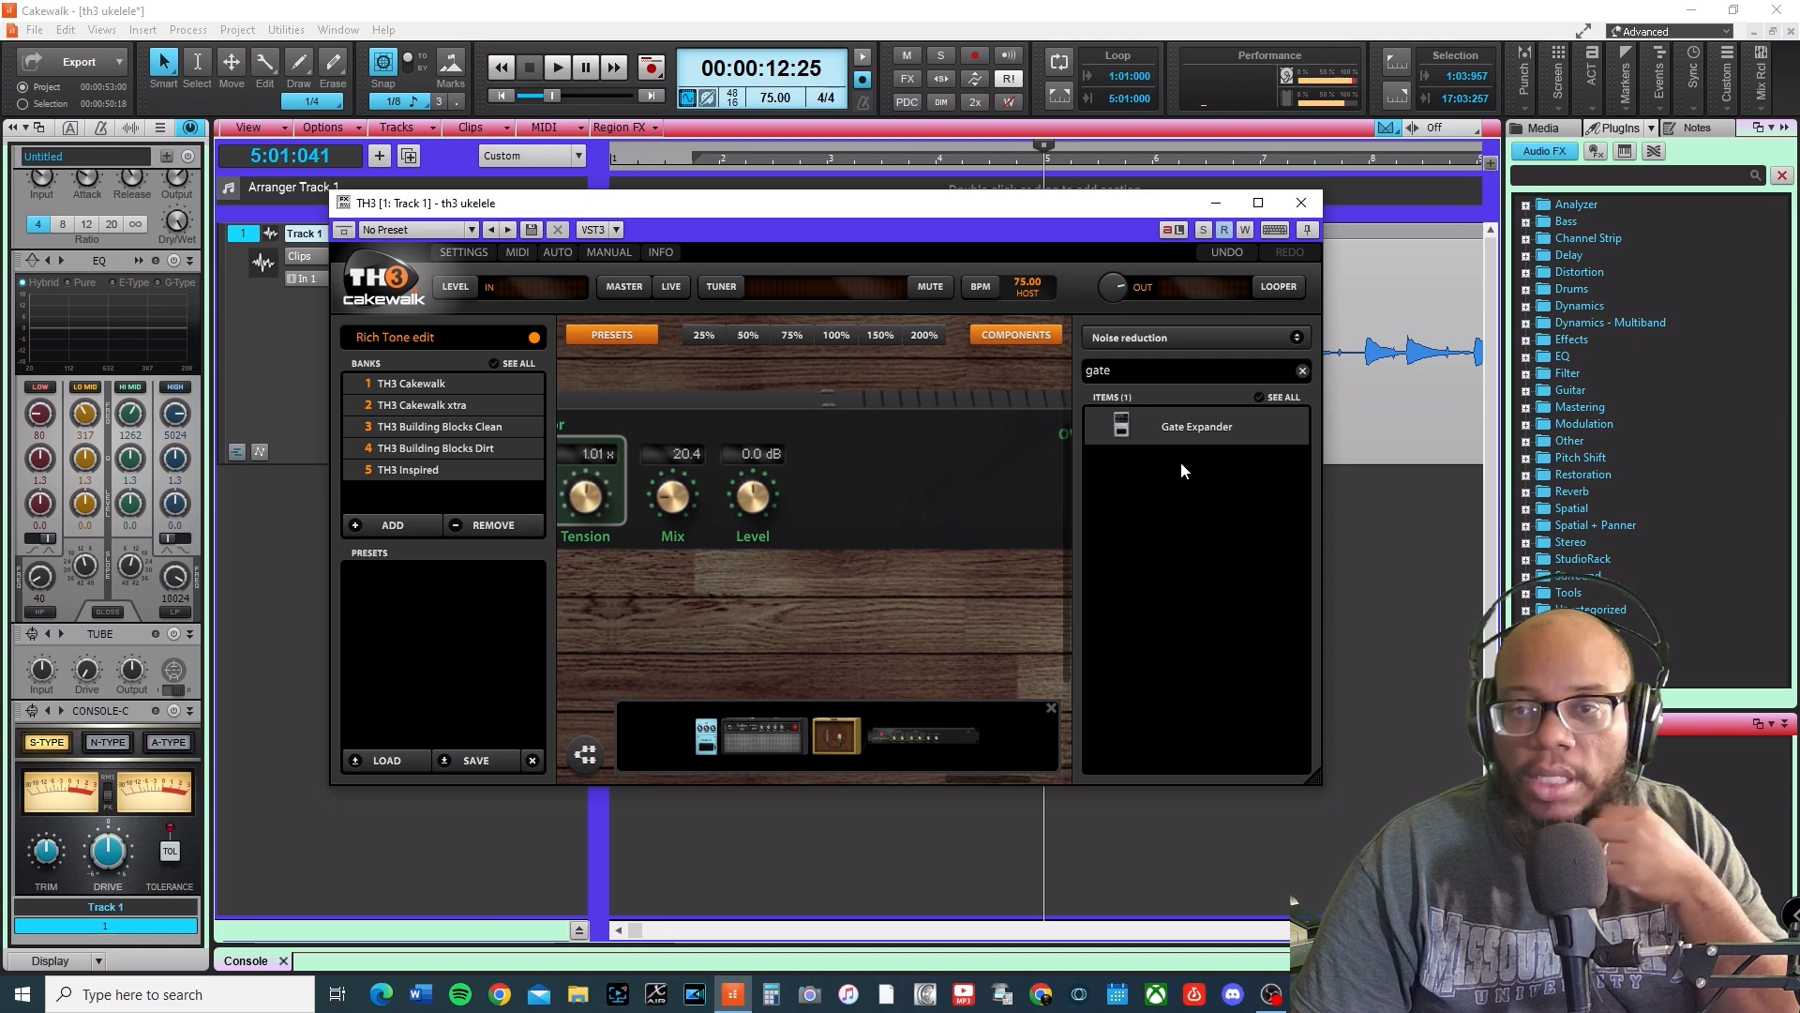
Add the Gate Expander pedal to the end of the rig's signal chain.
drag(820, 619, 708, 593)
drag(1180, 429, 993, 437)
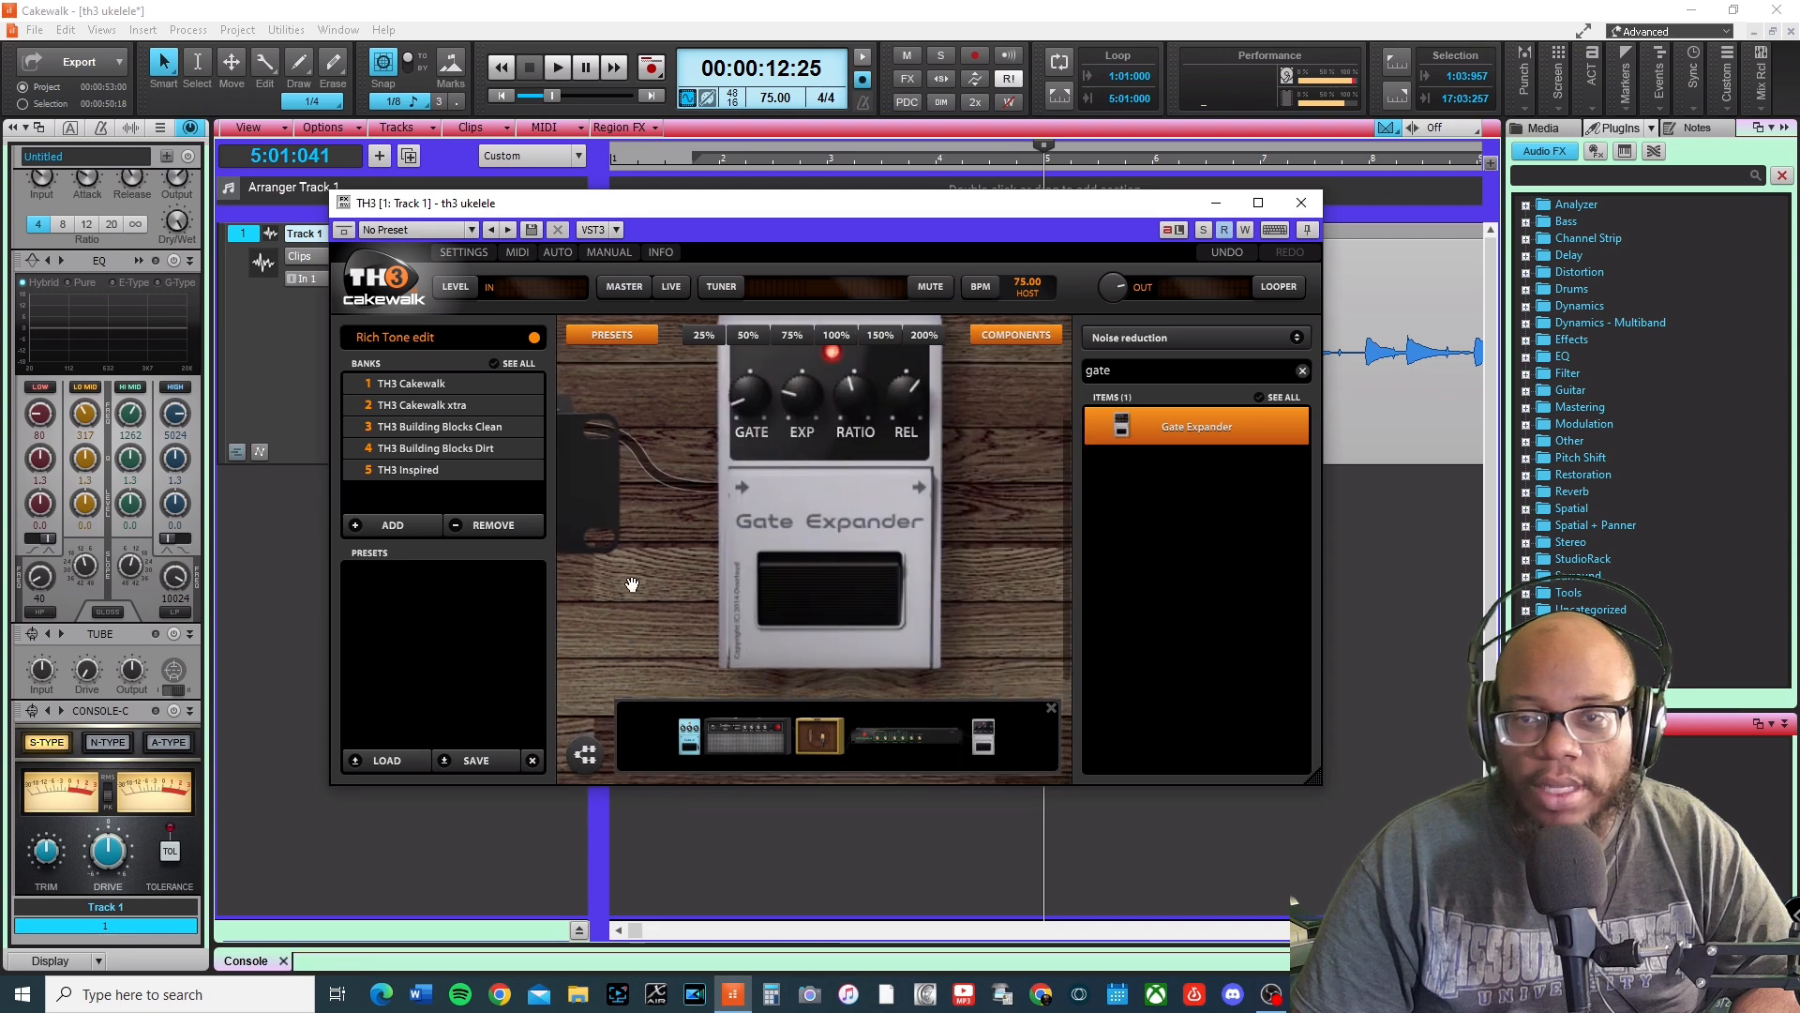
drag(972, 457, 976, 502)
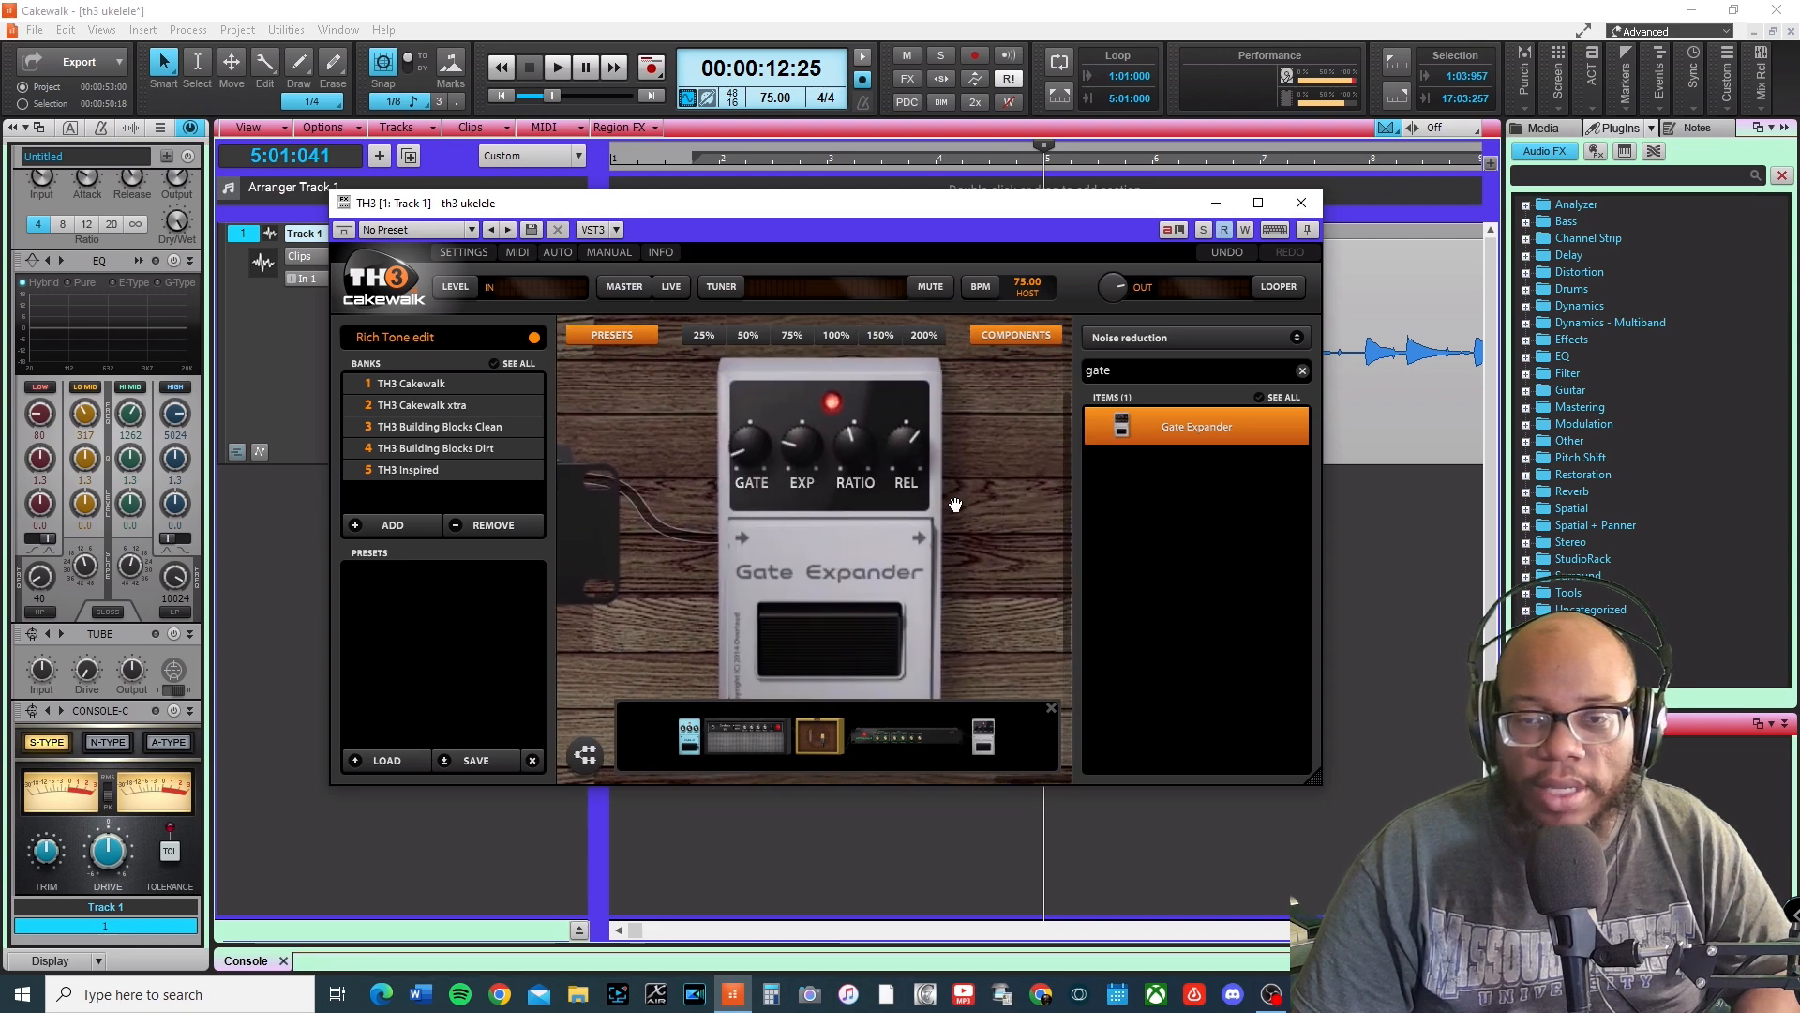
Set the loop region from 2:04:480 to 7:01:480 and start looped playback.
drag(697, 157, 901, 156)
click(784, 165)
drag(785, 190, 785, 178)
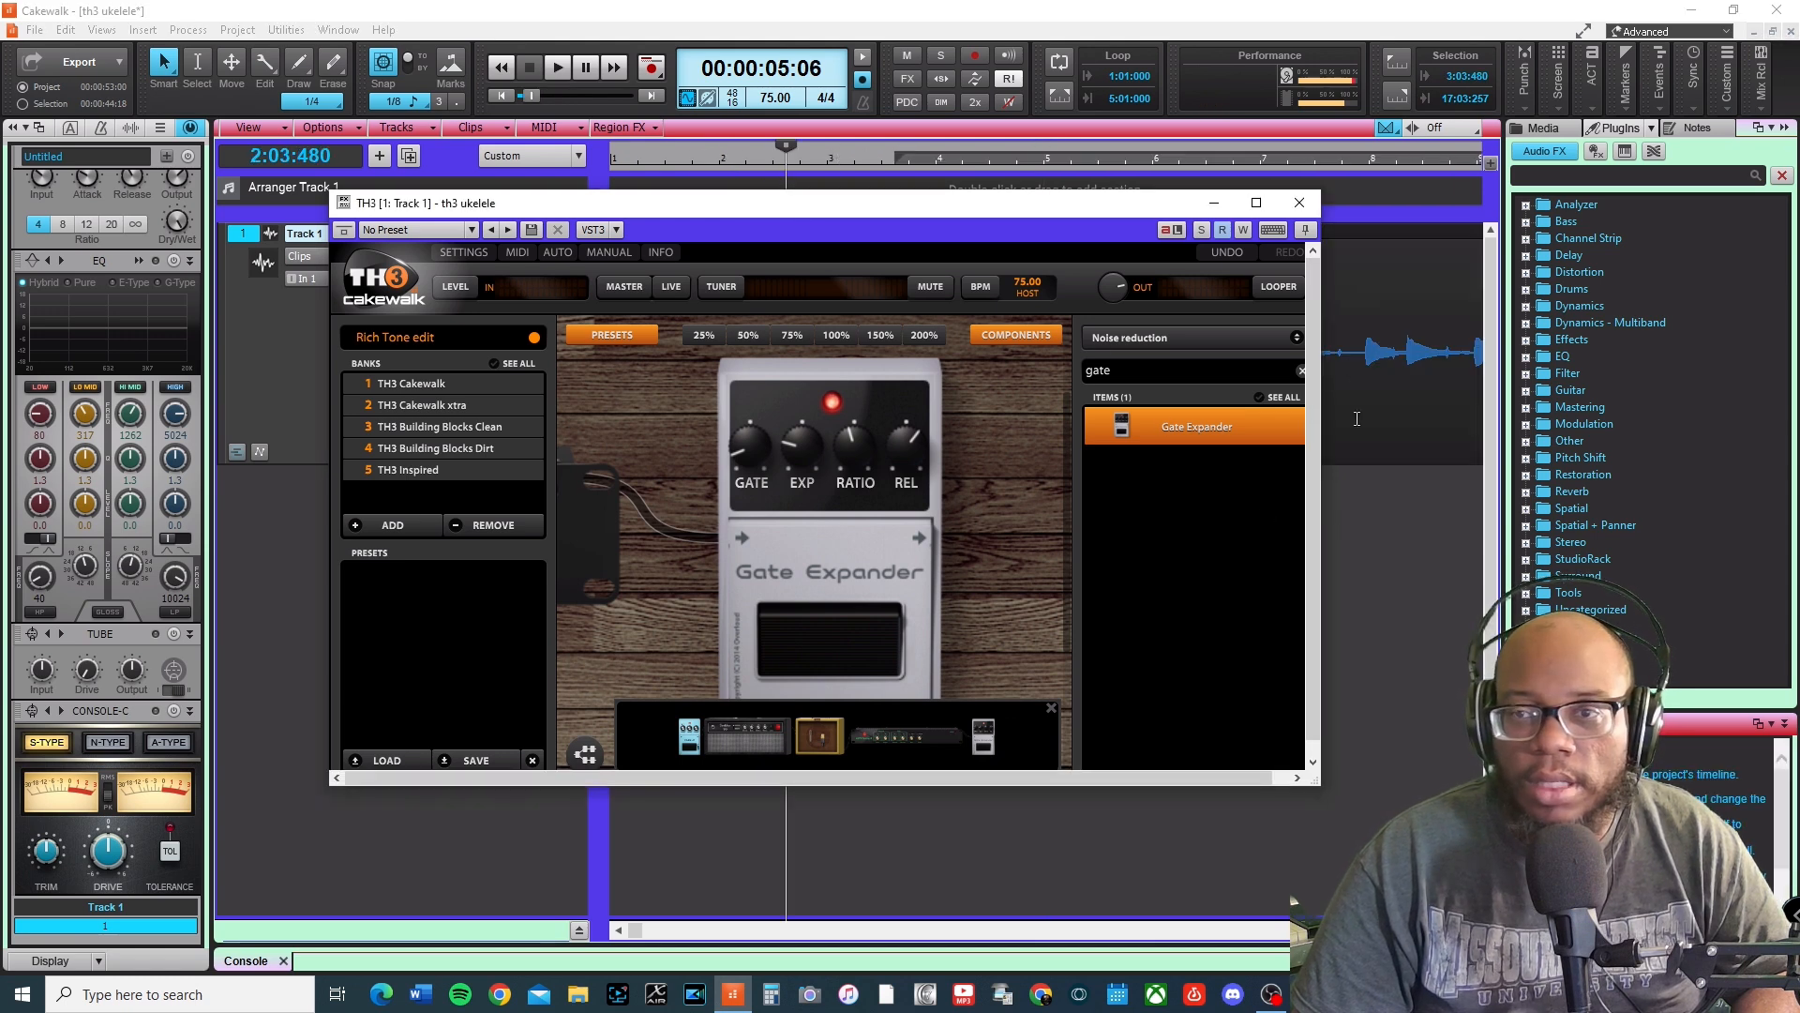
click(1355, 511)
drag(712, 161, 1159, 157)
click(823, 166)
drag(822, 156, 923, 162)
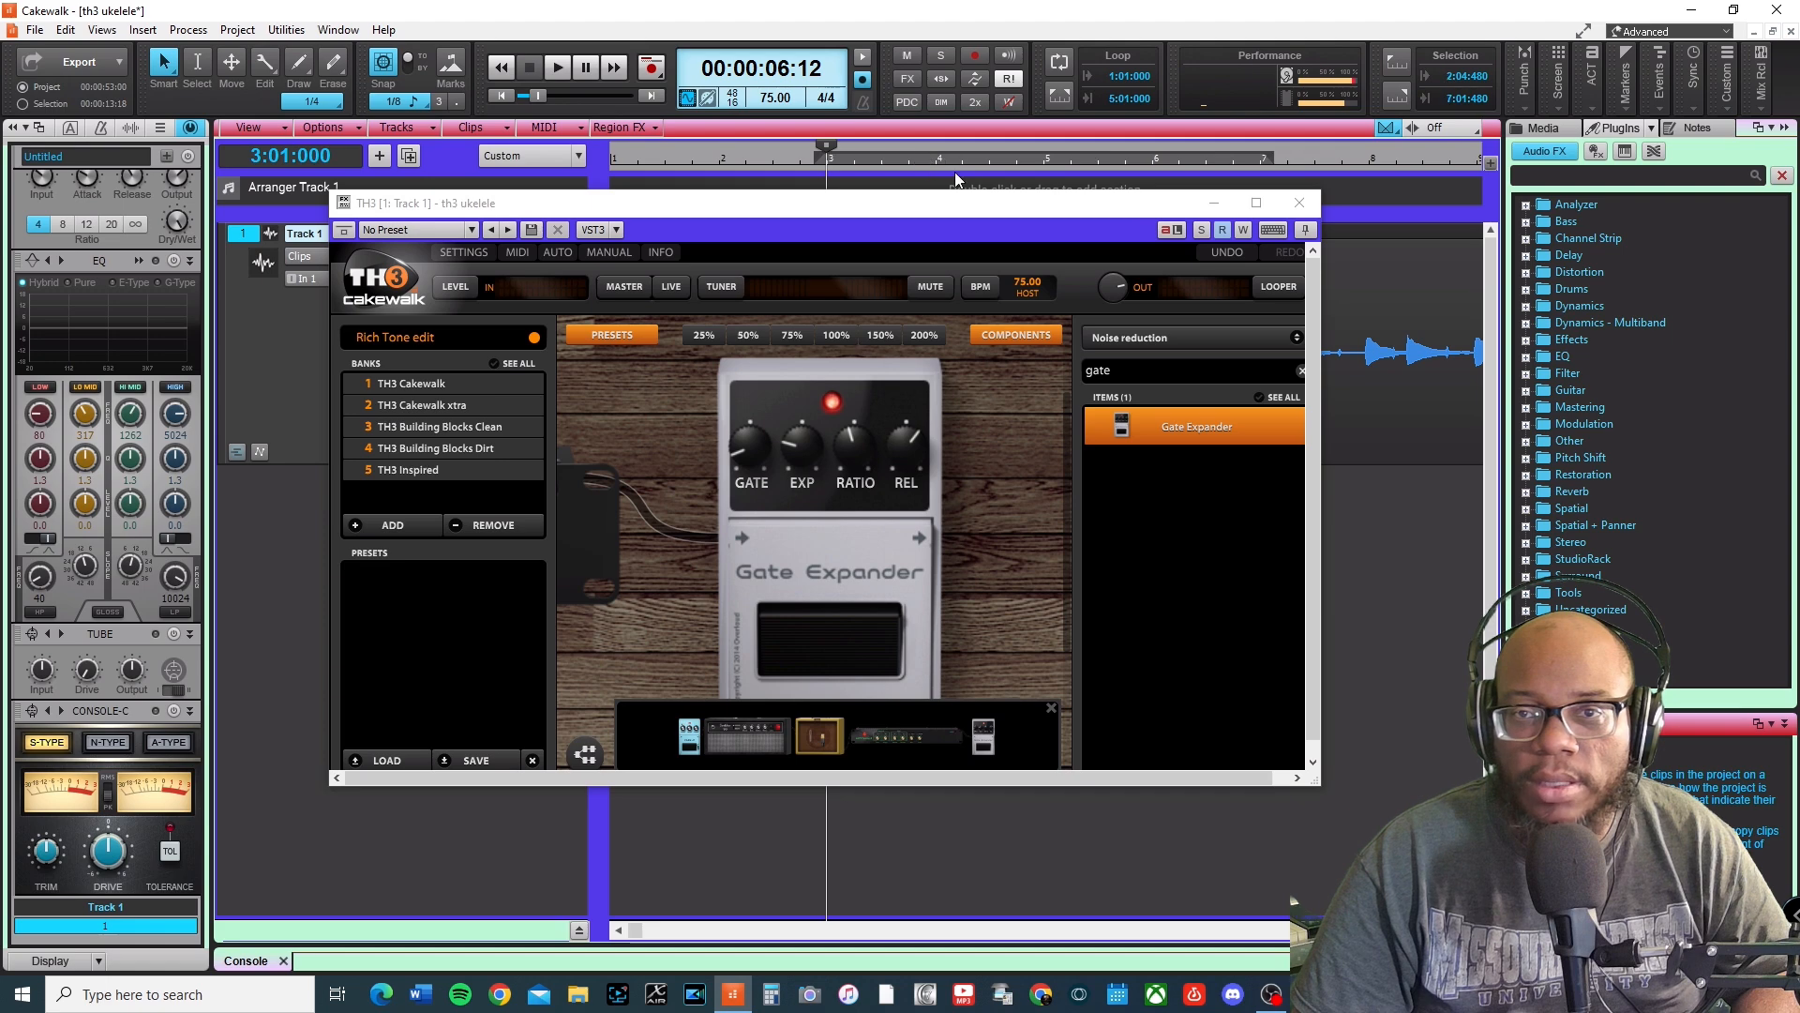
click(1058, 98)
key(space)
Turn up the Gate Expander's GATE knob and set its EXP knob to -50.2 dB.
mouse_move(747, 355)
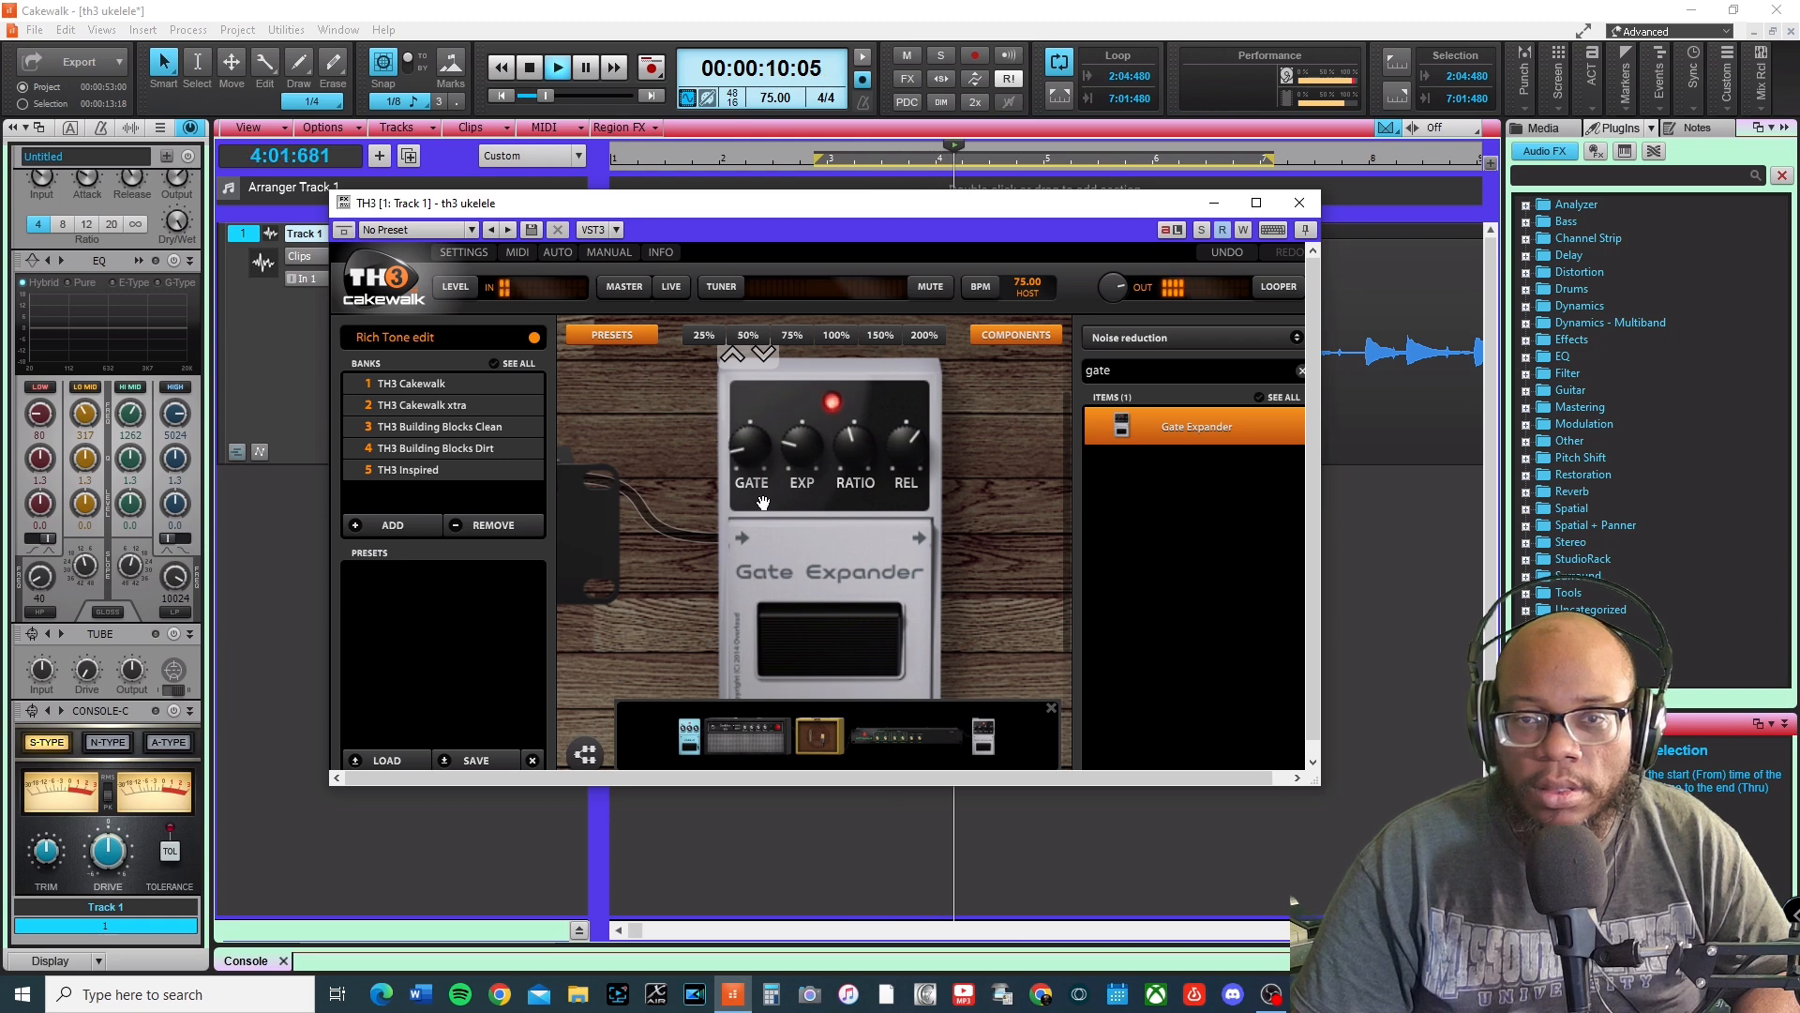
drag(747, 442, 746, 388)
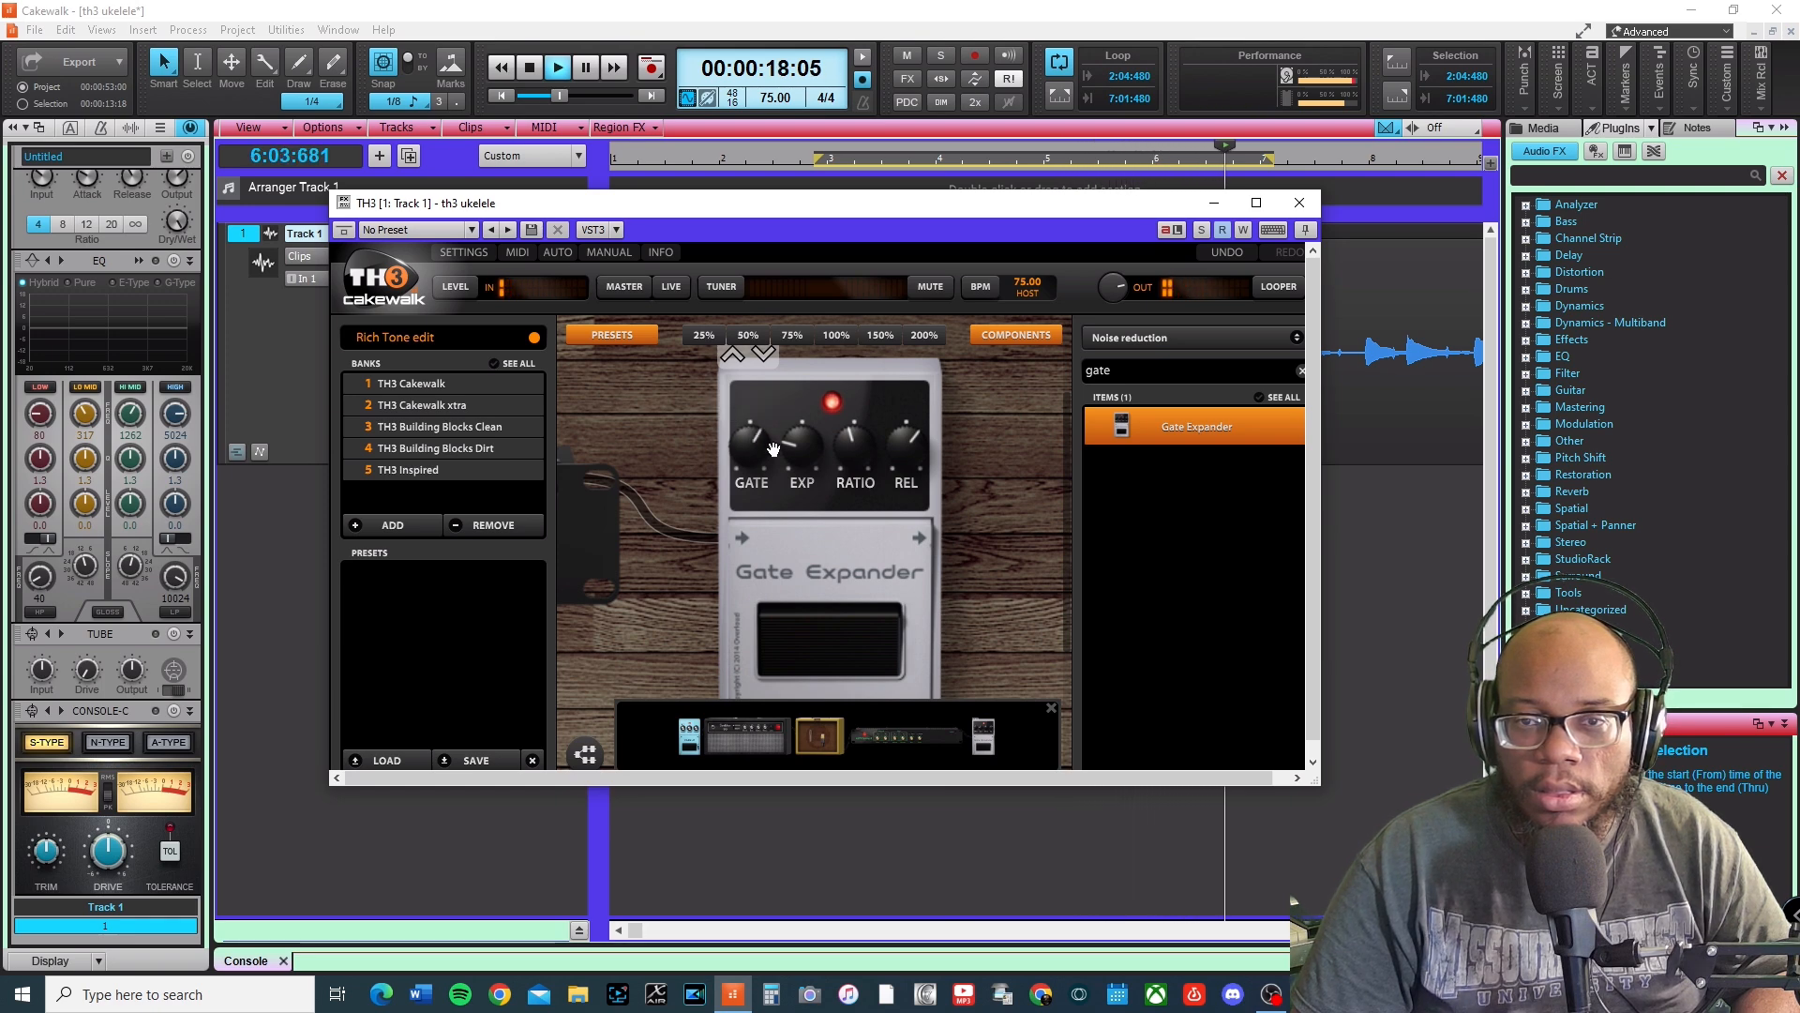
drag(801, 459, 801, 498)
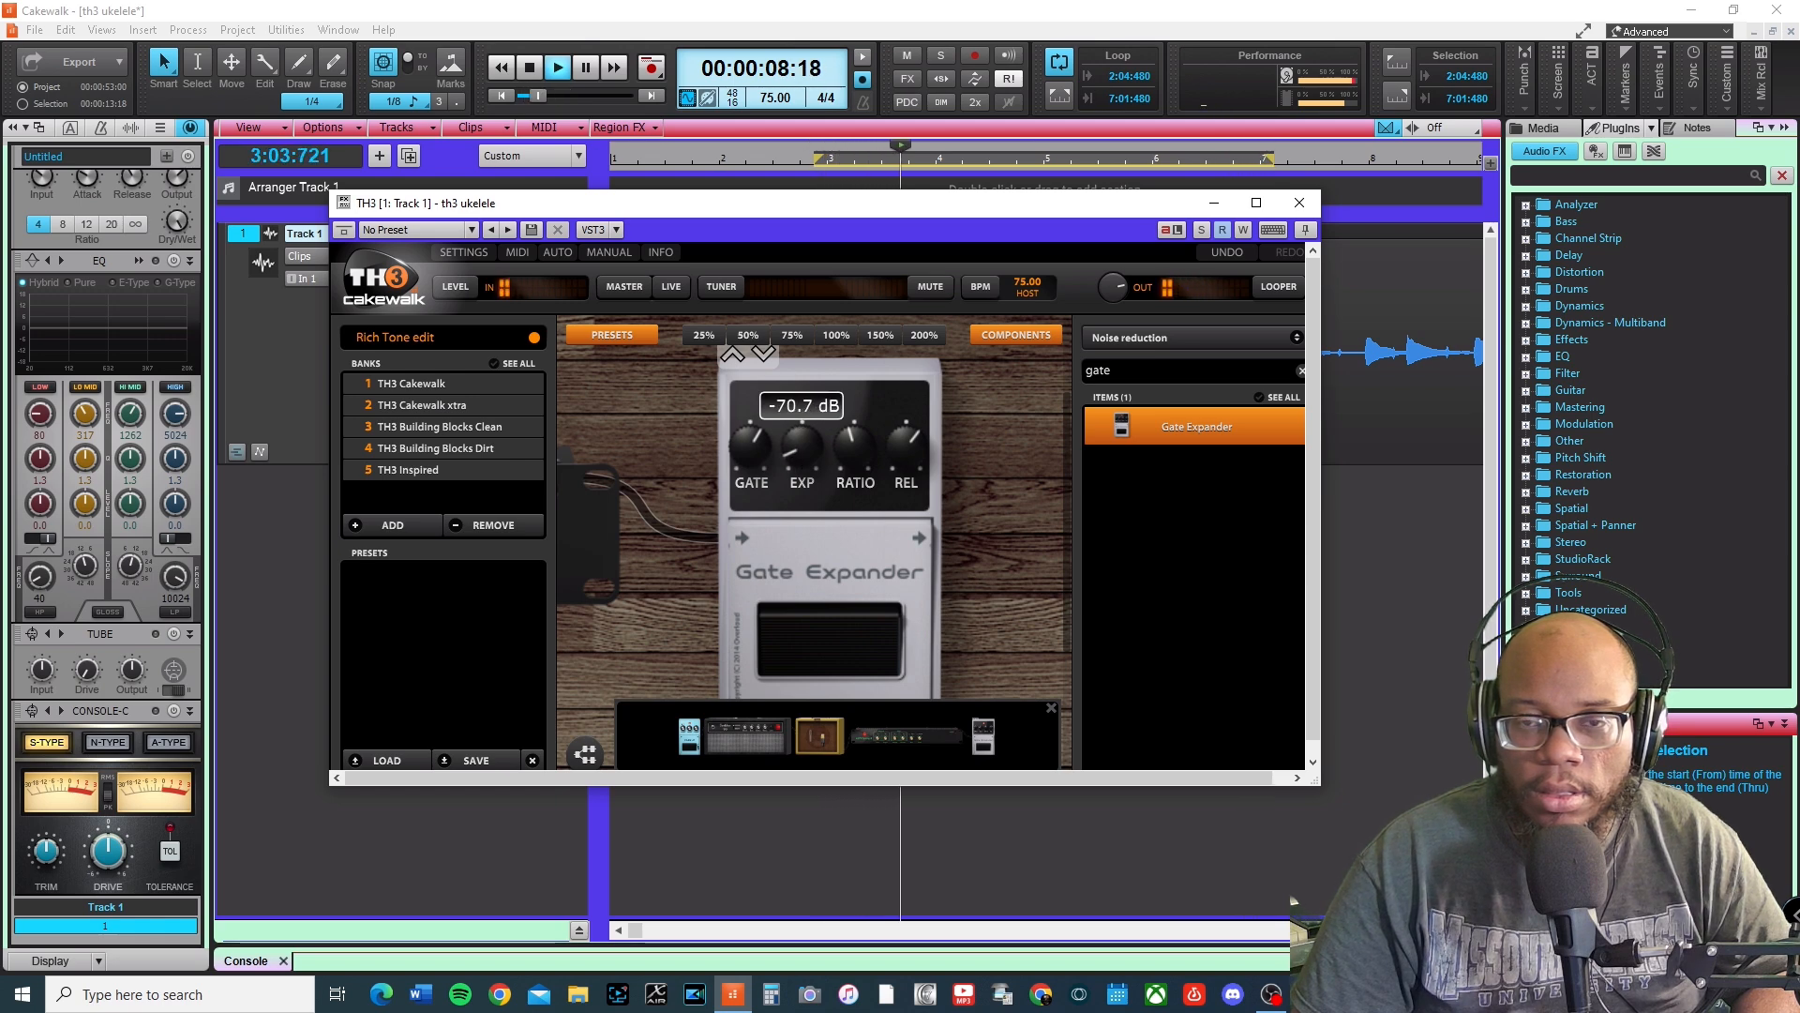
drag(800, 498, 801, 486)
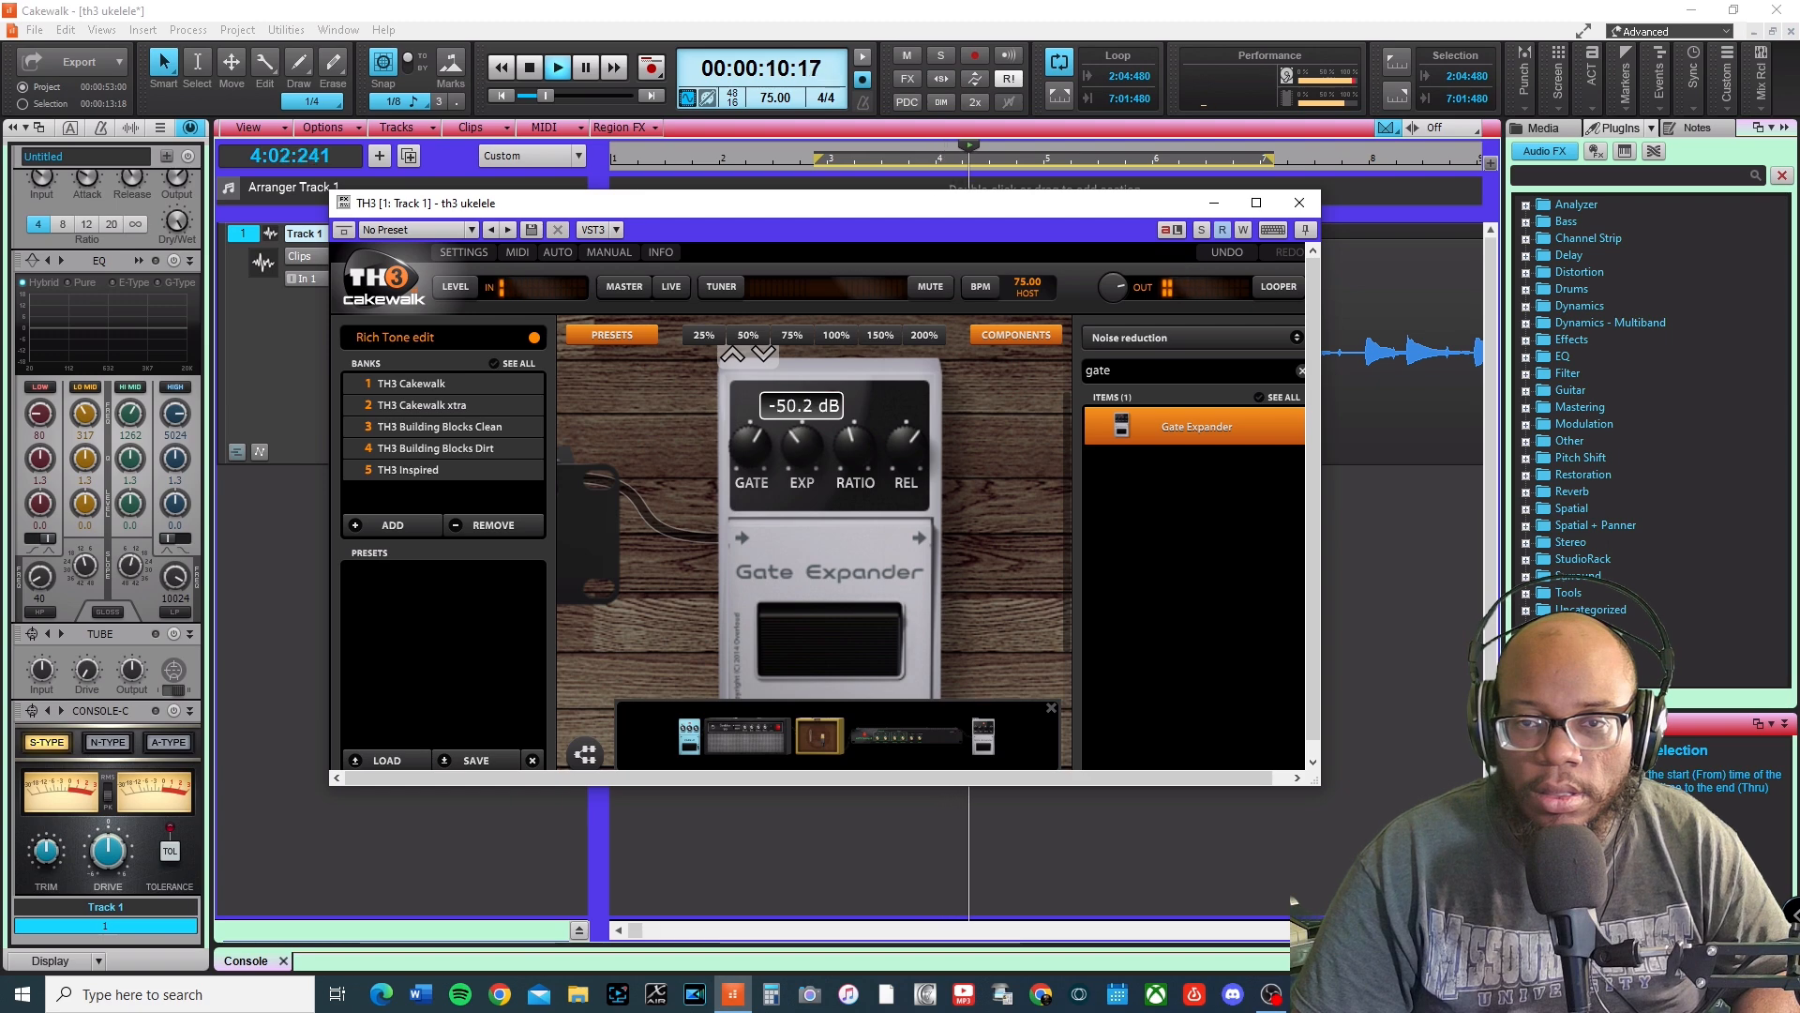